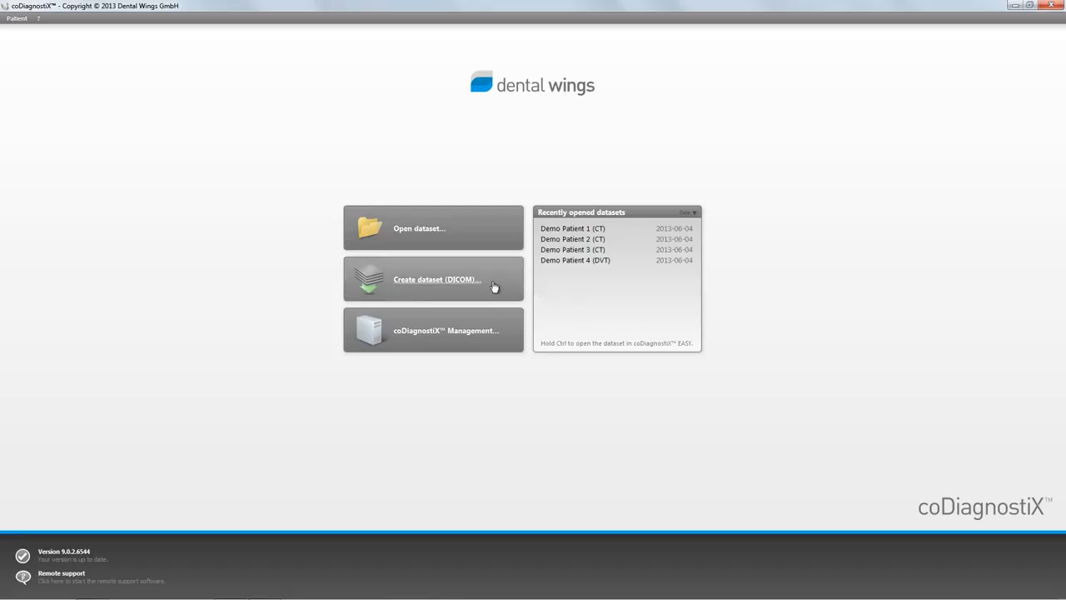
Create a DICOM dataset, importing from the selected source folder, and accept the verified patient data.
left_click(454, 286)
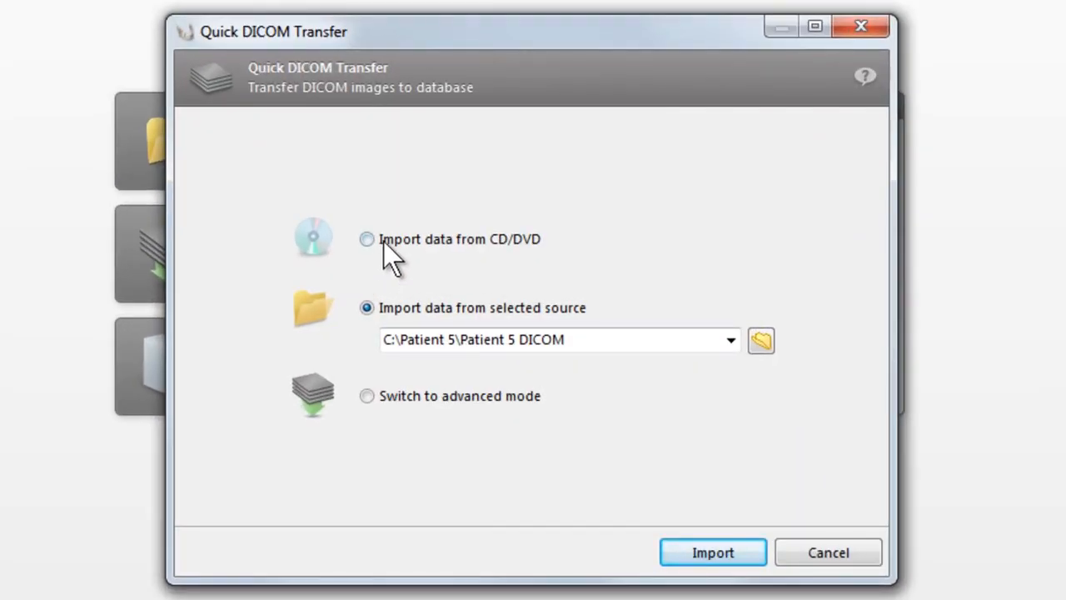
left_click(387, 239)
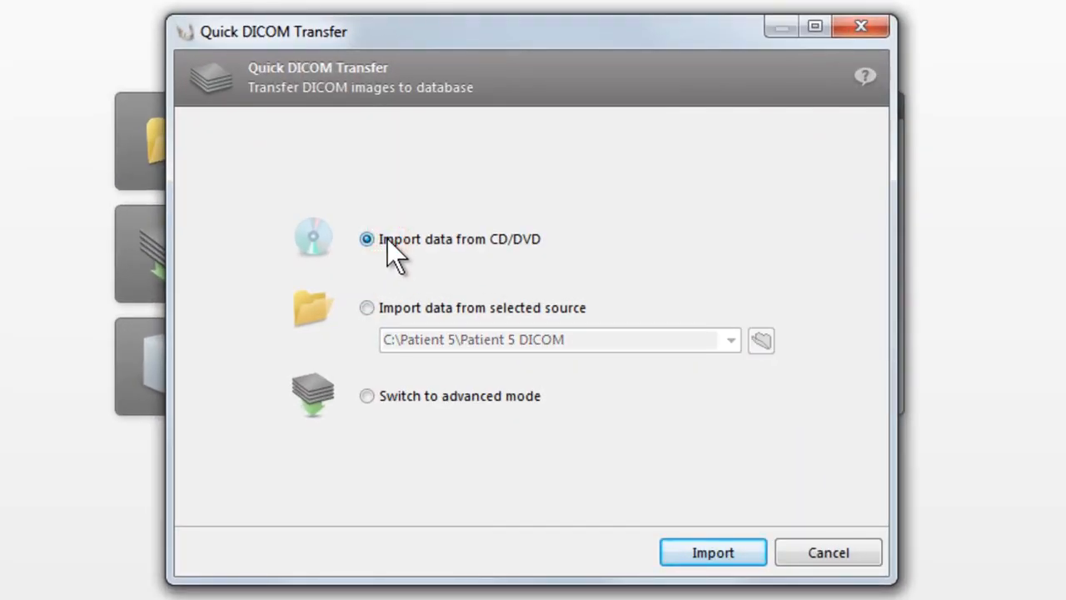
left_click(366, 309)
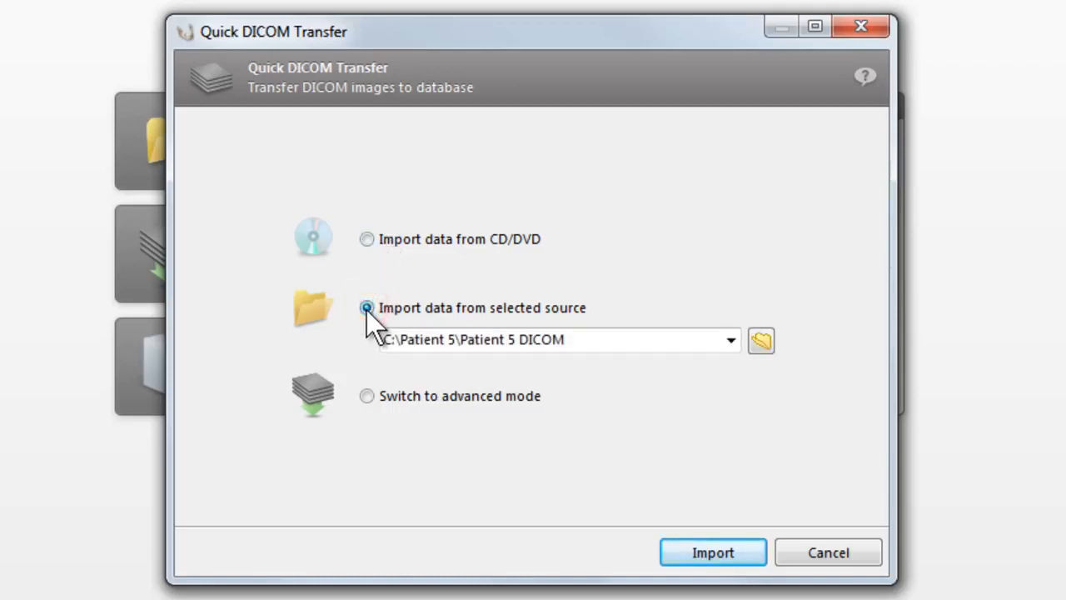
left_click(732, 553)
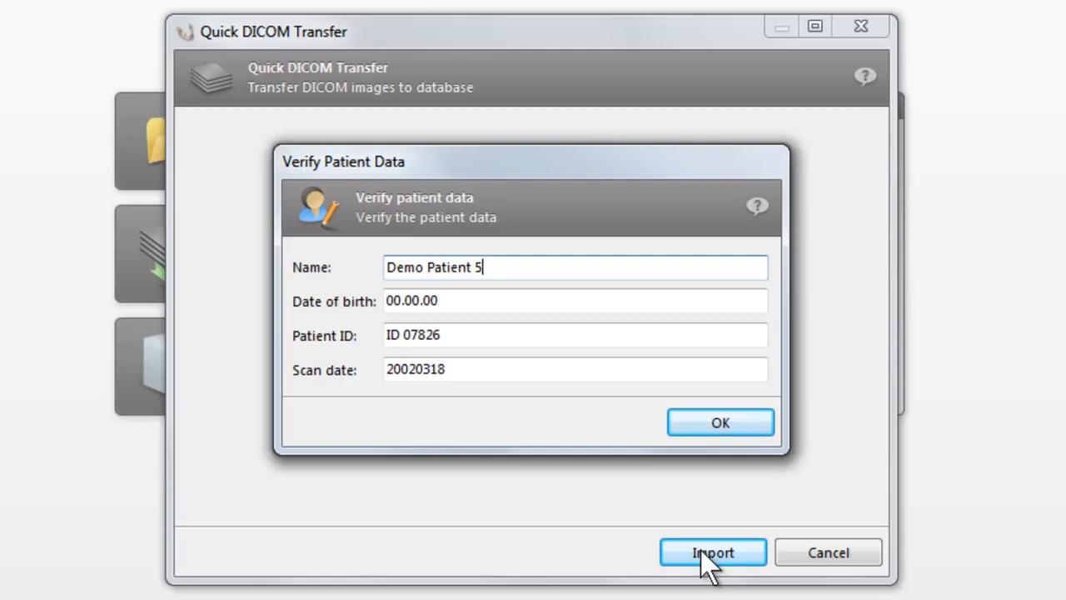
left_click(717, 425)
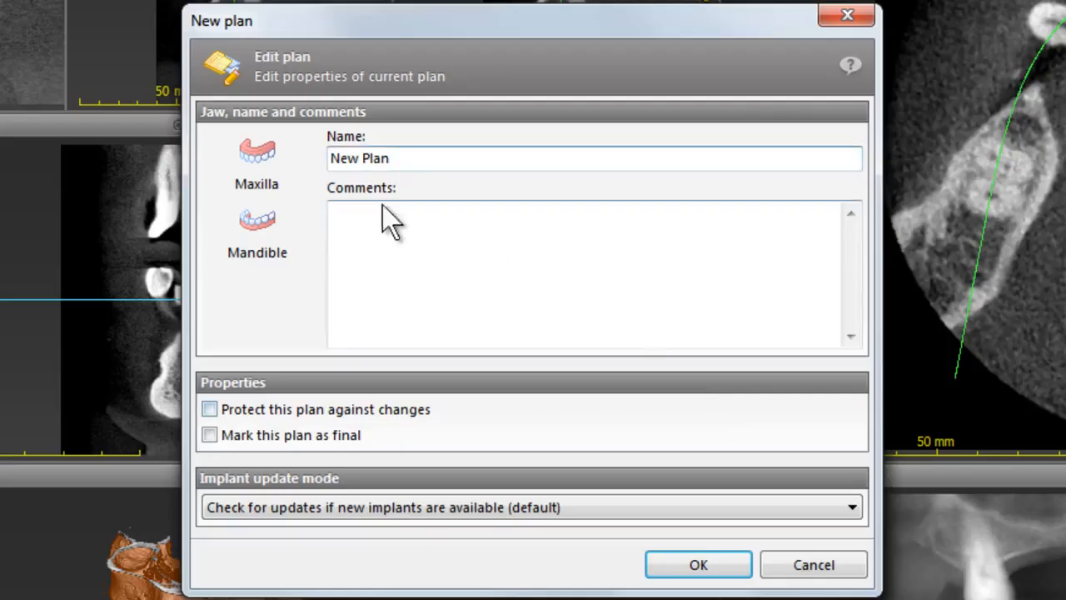
Name the new plan Plan 1, assign it to the mandible, and confirm the plan.
left_click(331, 158)
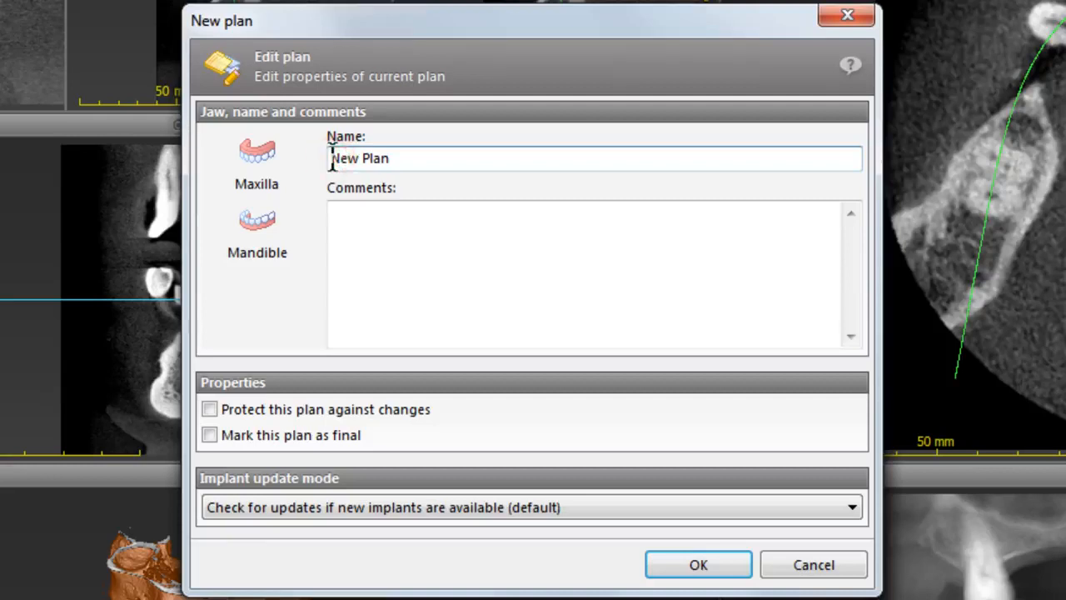
key("Delete")
key("Delete")
key("Delete")
key("Delete")
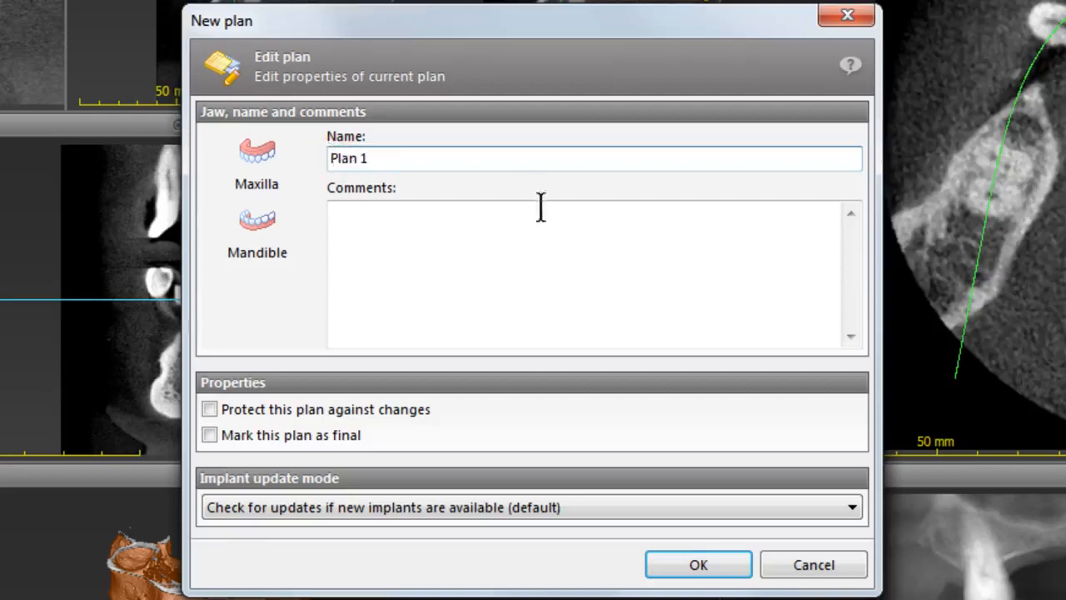
left_click(241, 243)
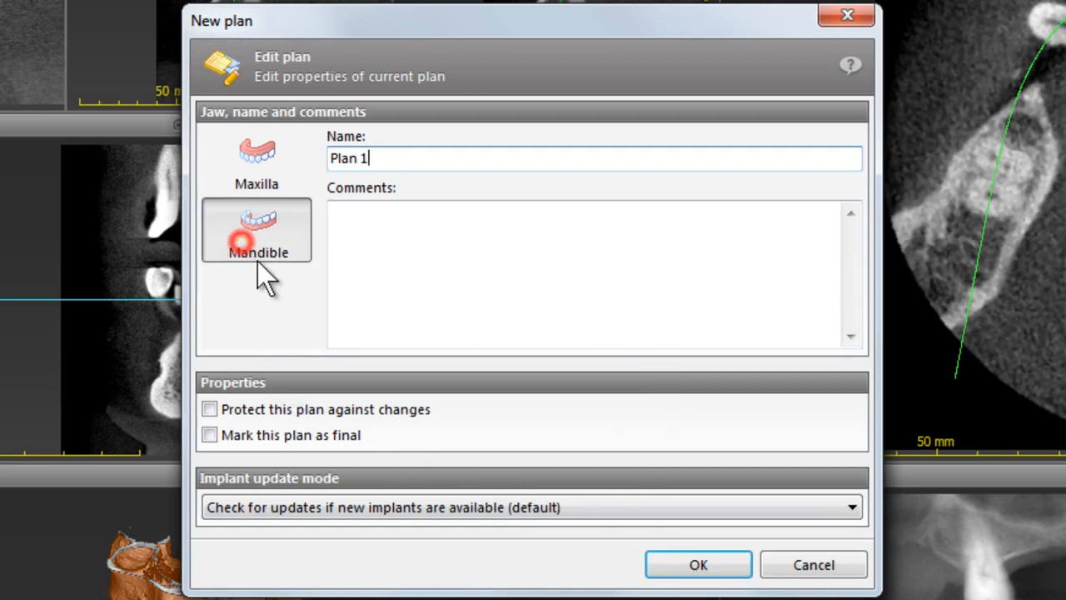
left_click(667, 564)
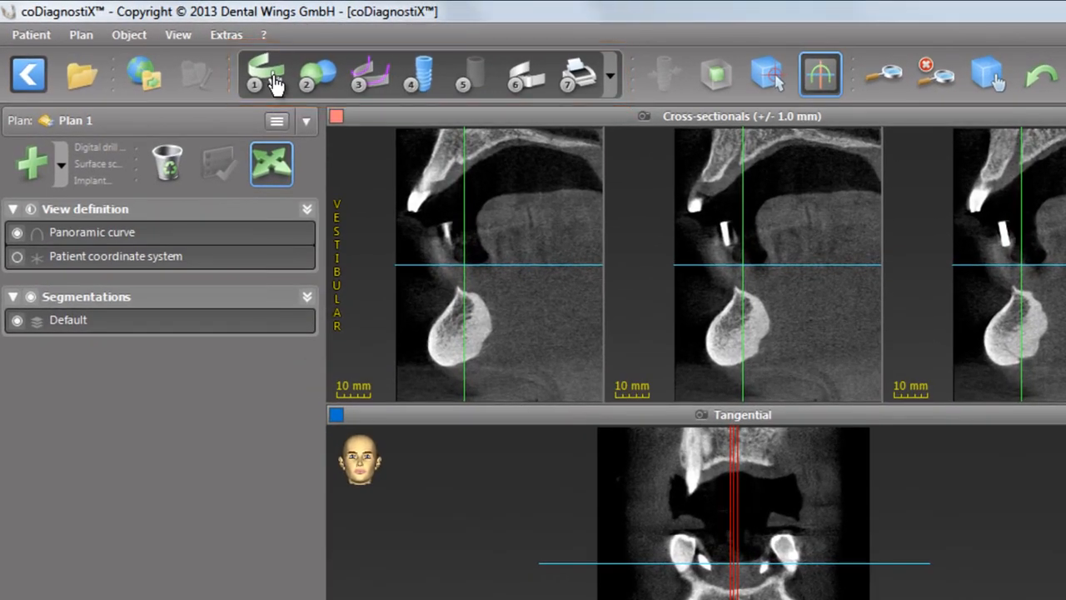
Edit the panoramic curve, moving the incisal point, both end points and a left-side point to follow the arch.
left_click(268, 77)
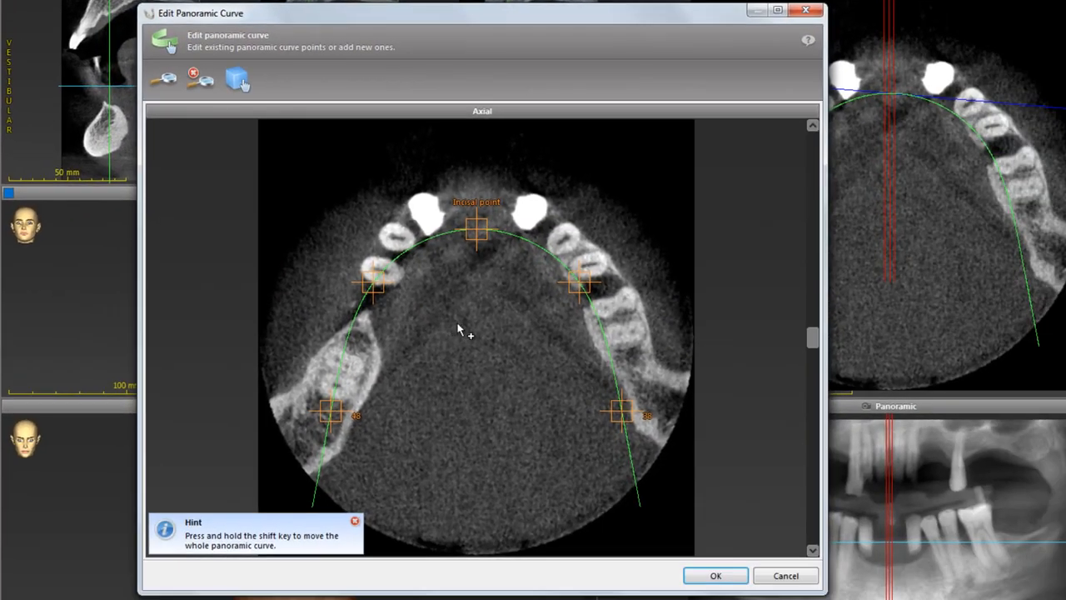
scroll(457, 331, "down", 5)
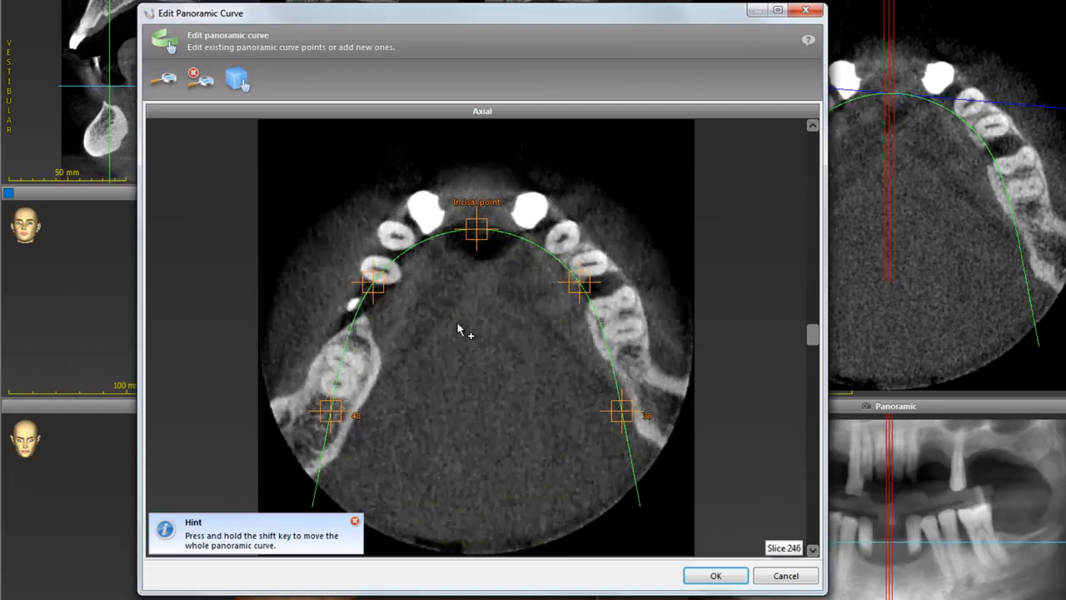
left_click_drag(472, 240, 478, 198)
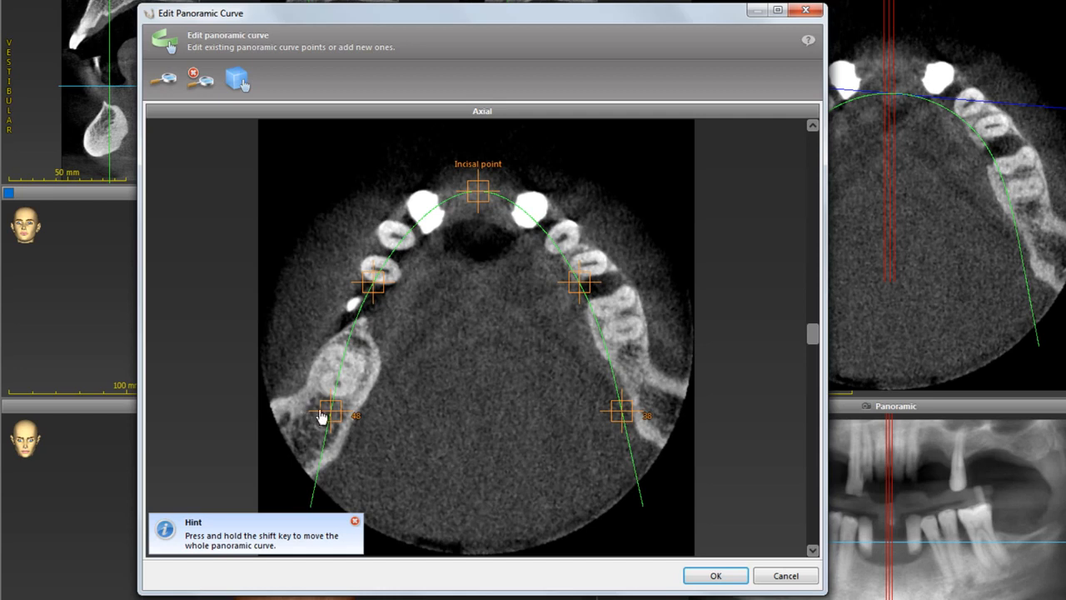
left_click_drag(332, 413, 284, 488)
left_click_drag(624, 415, 681, 474)
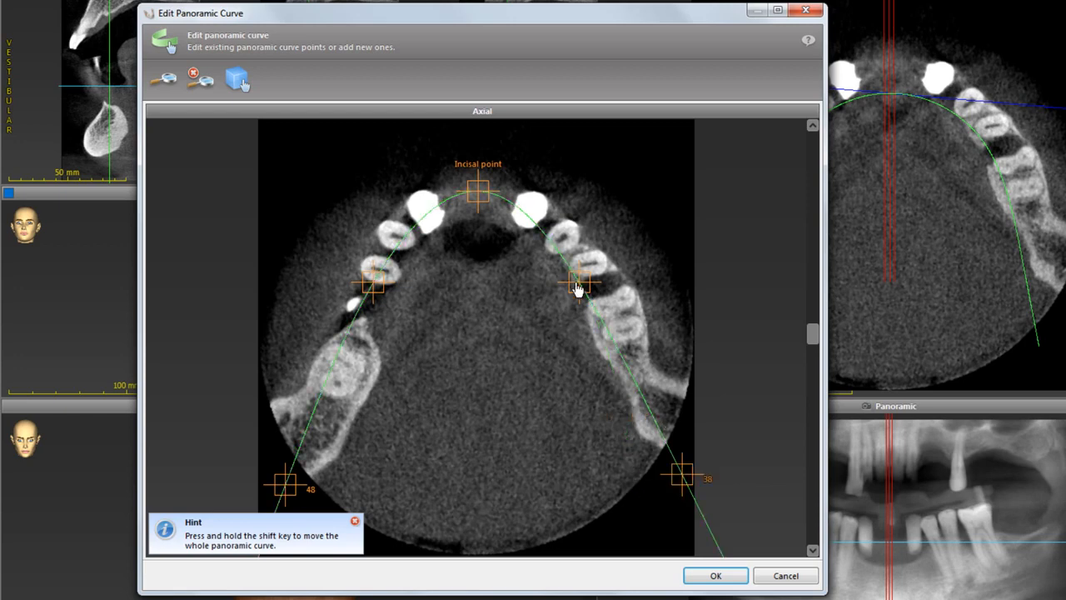
left_click_drag(575, 283, 585, 260)
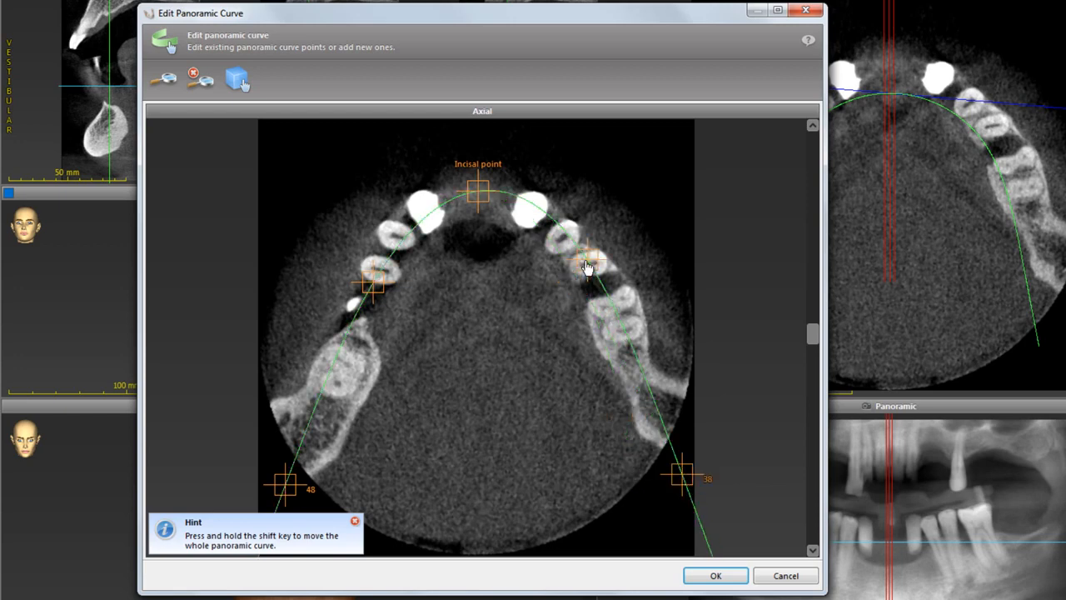
left_click(712, 576)
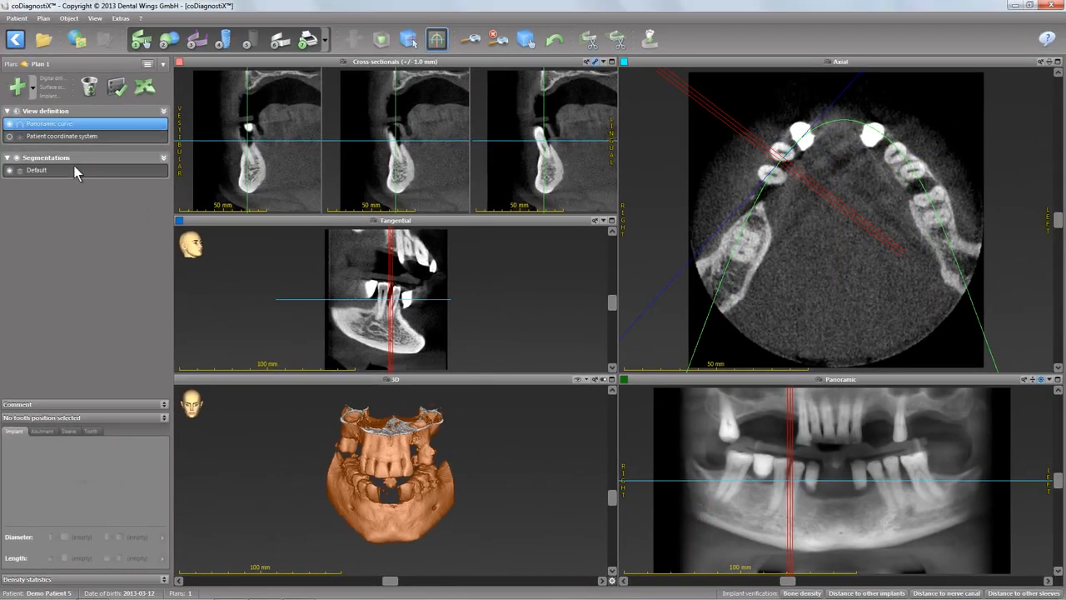
Import the surface scan Demo_Patient_5.stl for the default segmentation and continue to landmark alignment.
left_click(75, 169)
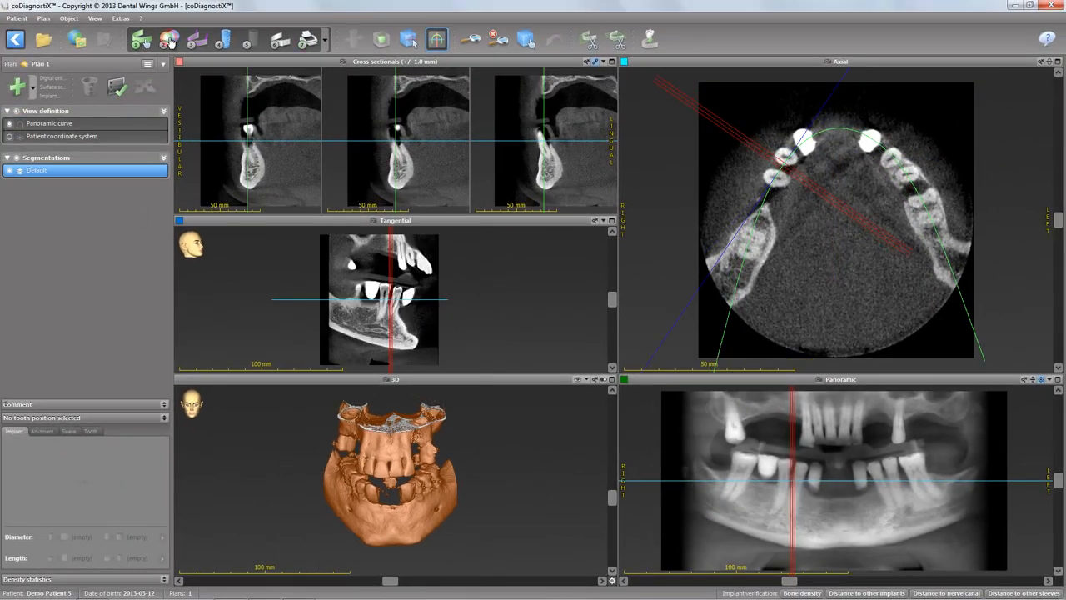
left_click(168, 40)
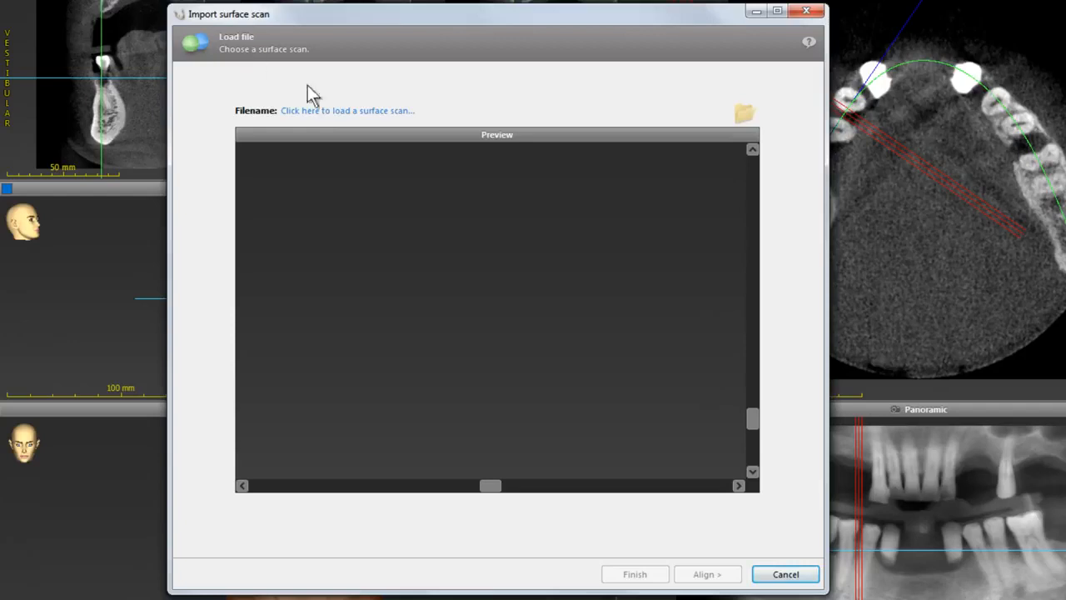
left_click(327, 110)
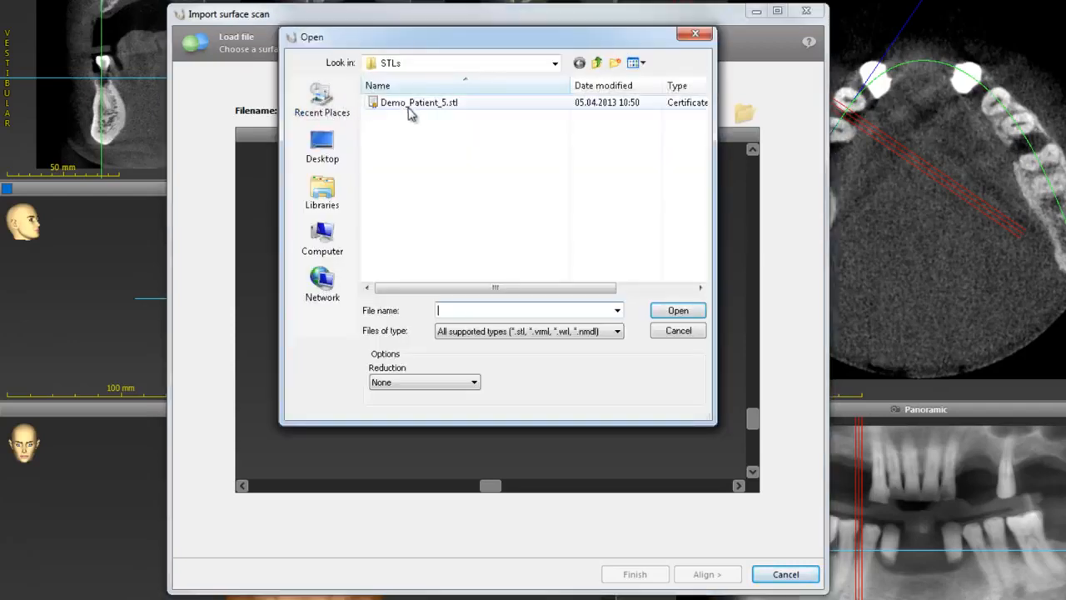
left_click(410, 106)
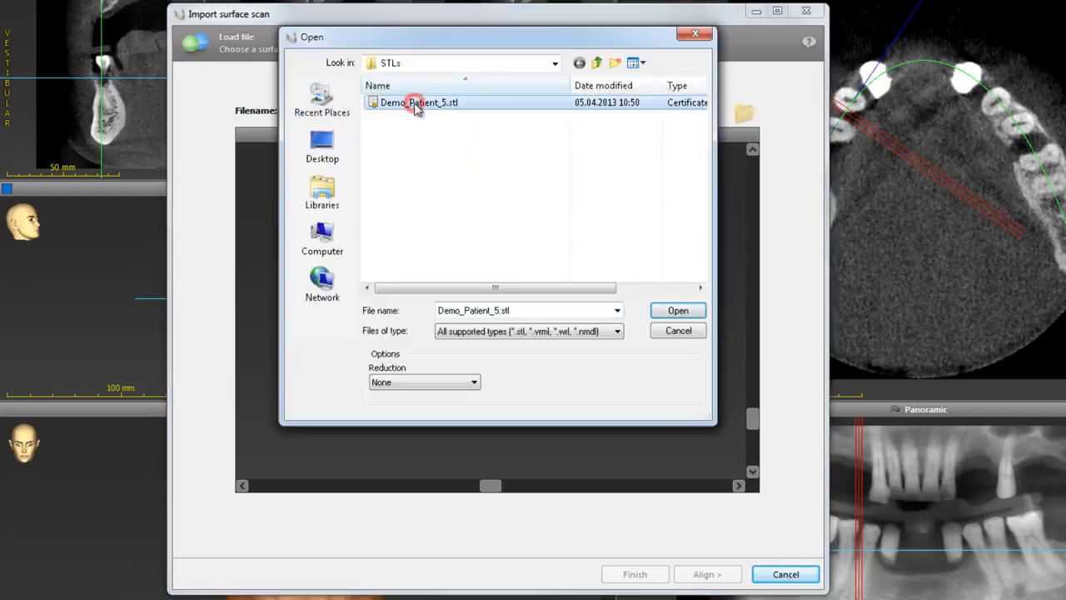
left_click(676, 312)
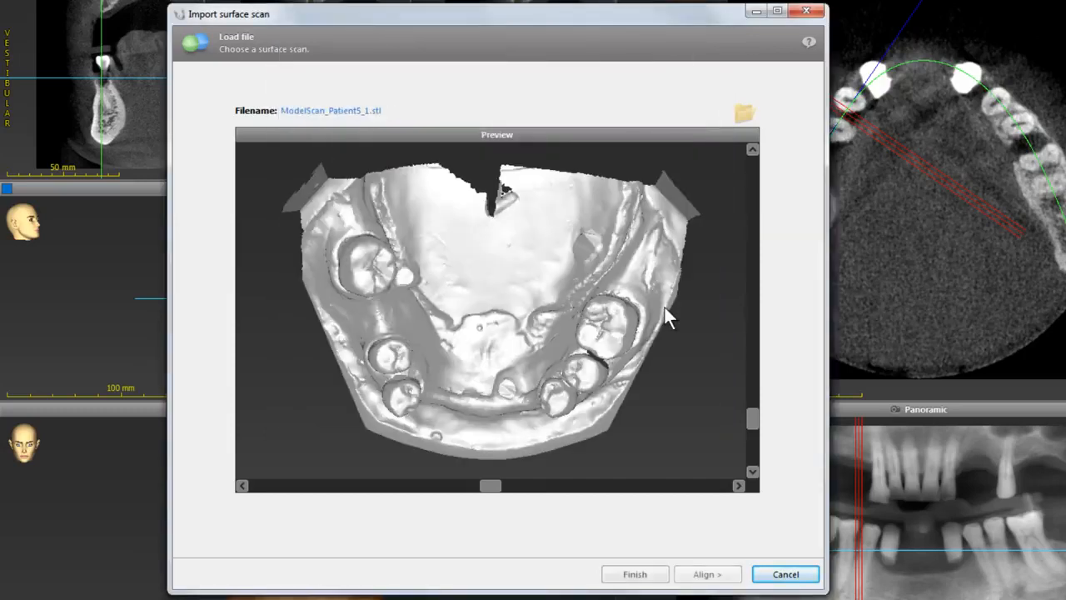
left_click(705, 576)
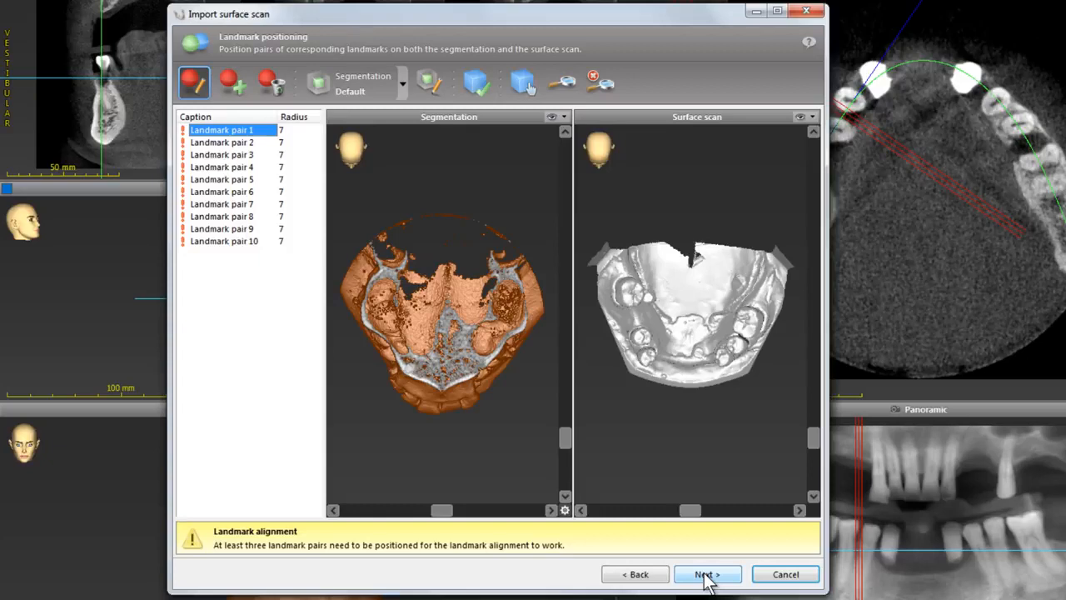
Open Scanview and raise the low threshold to about 1051 to clean the 3D reconstruction.
left_click(425, 81)
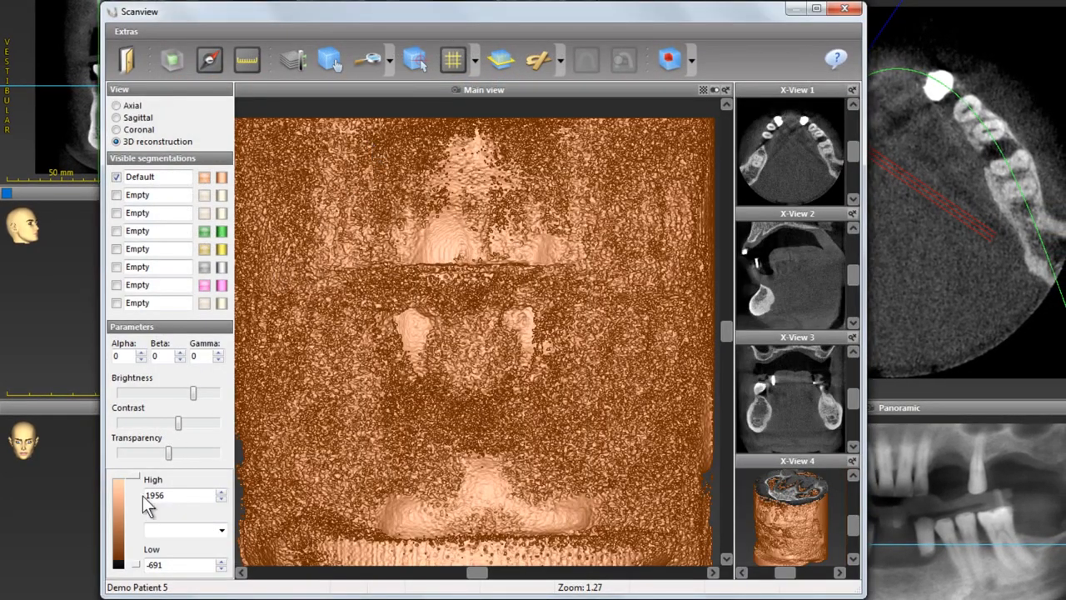
left_click_drag(133, 526, 131, 507)
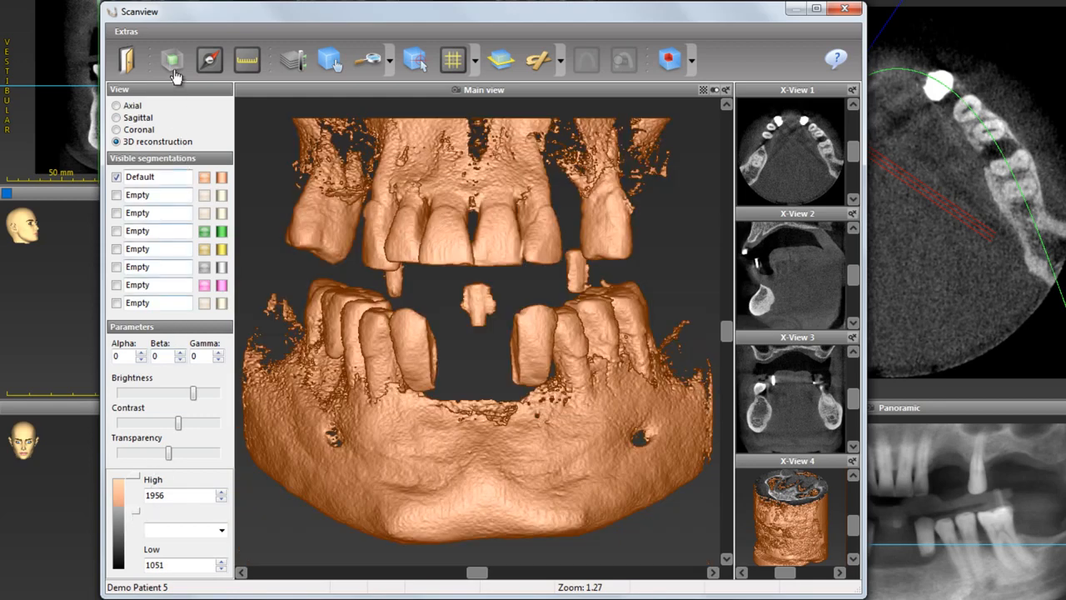
Switch to segmentation editing and set the first segmentation to Teeth mandible.
left_click(172, 59)
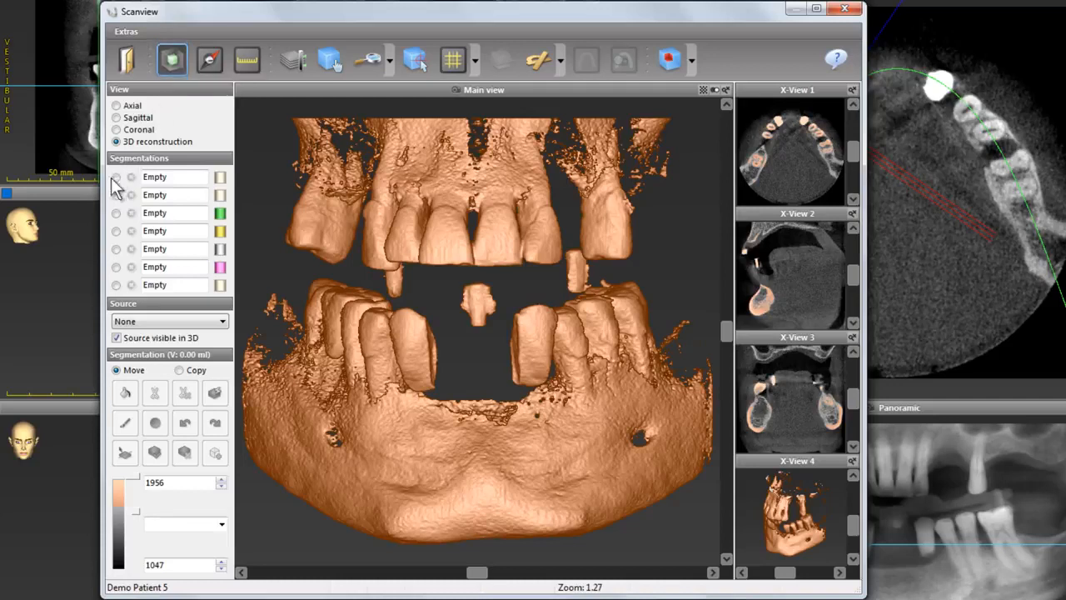
left_click(115, 177)
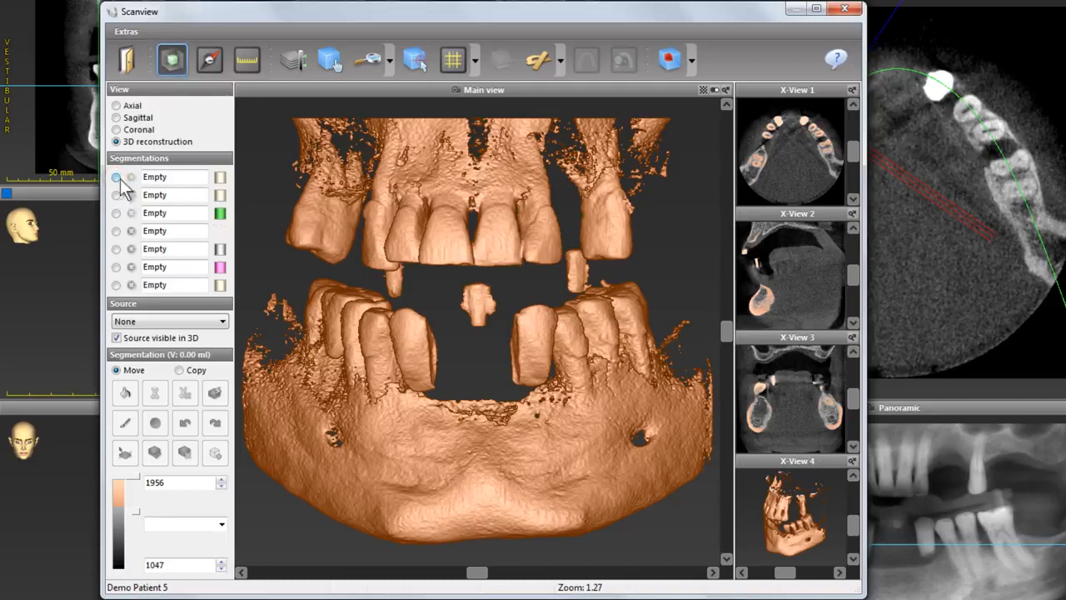
left_click(167, 178)
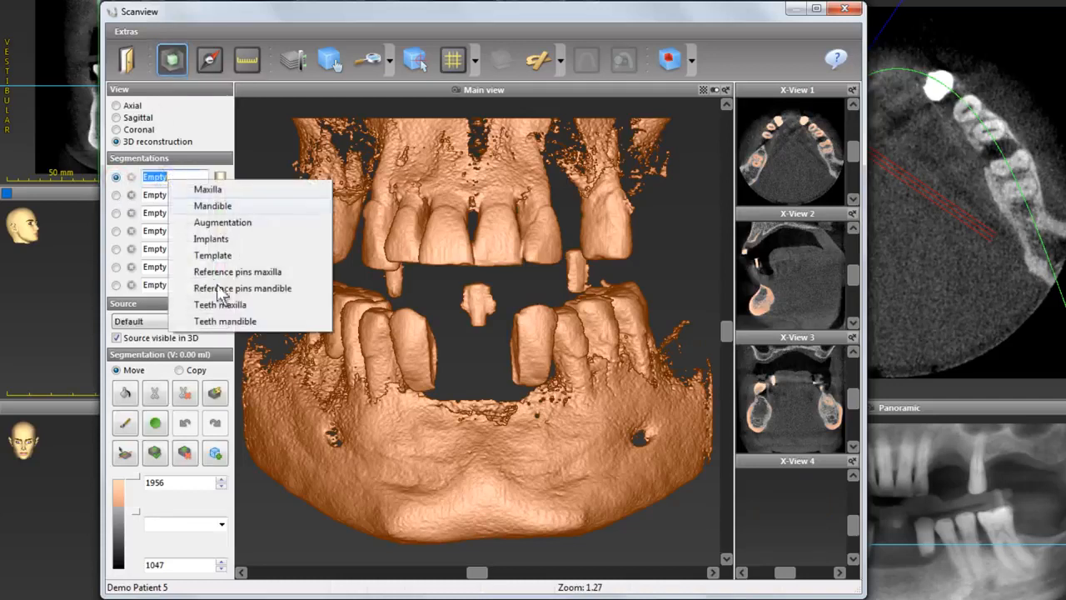
left_click(234, 321)
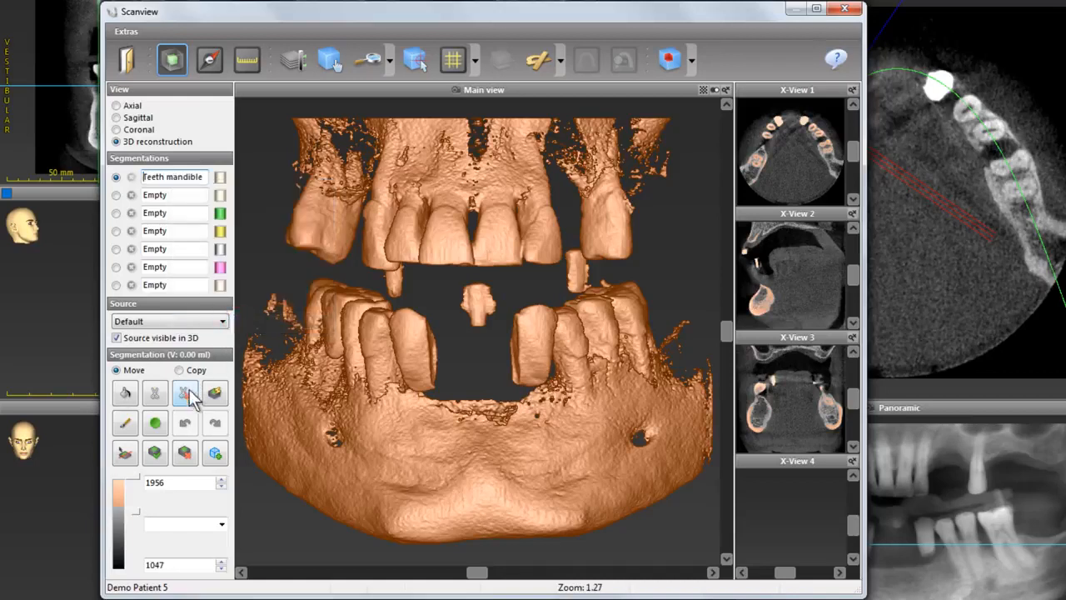
Draw a cut line along the lower gumline from the right molars to the left molars.
left_click(154, 392)
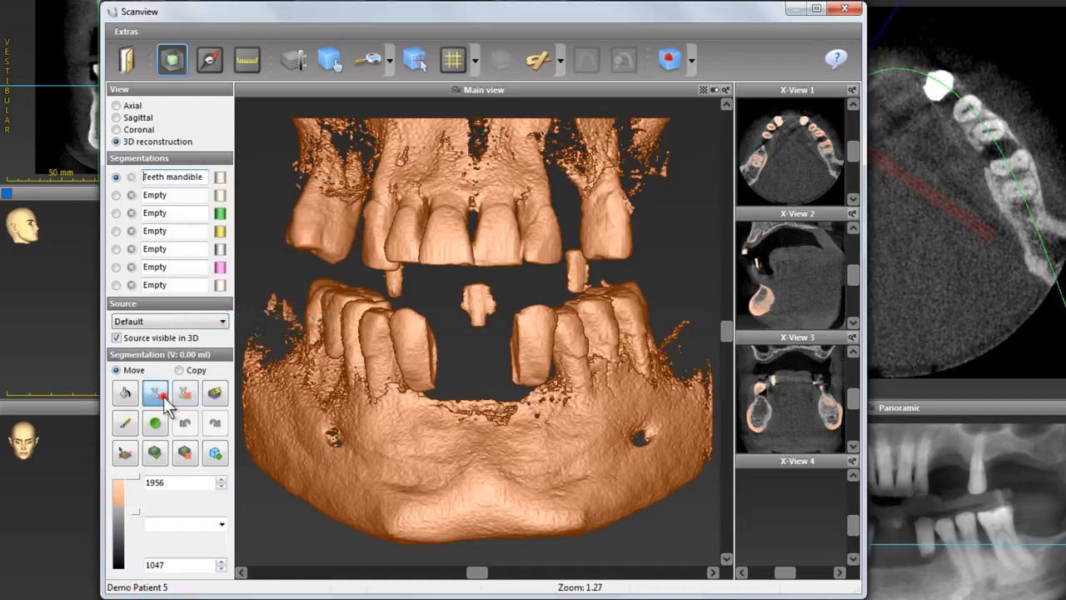
left_click(290, 293)
left_click(309, 359)
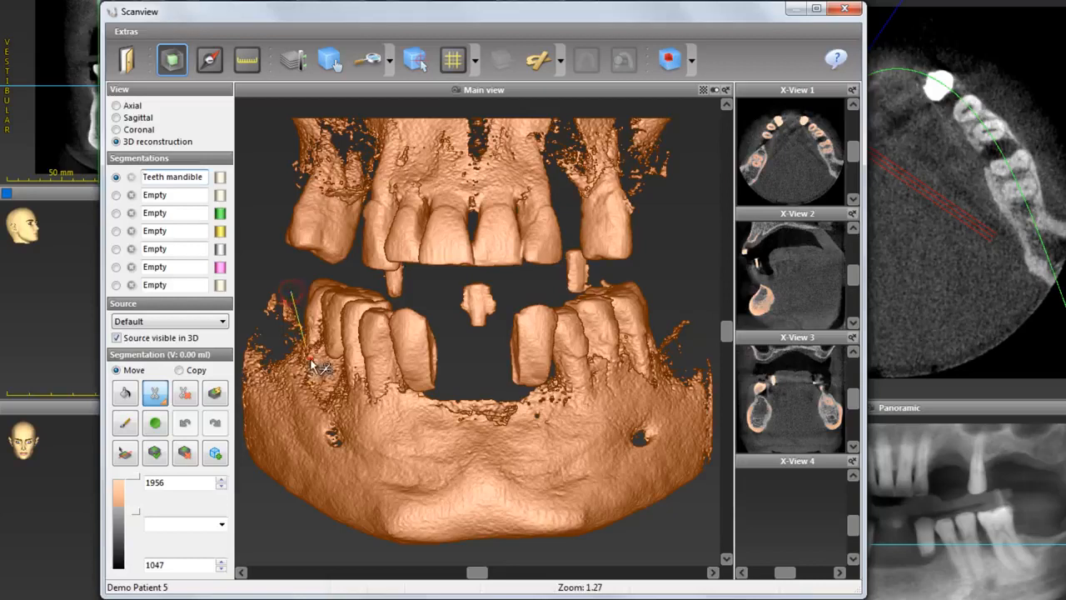
left_click(435, 403)
left_click(561, 386)
left_click(623, 363)
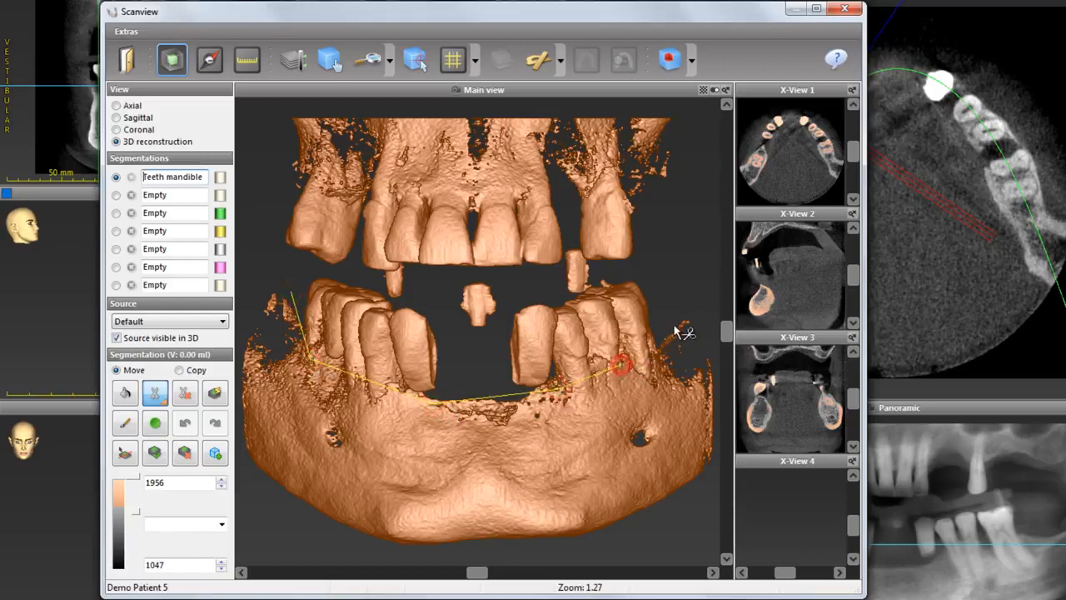
left_click(673, 326)
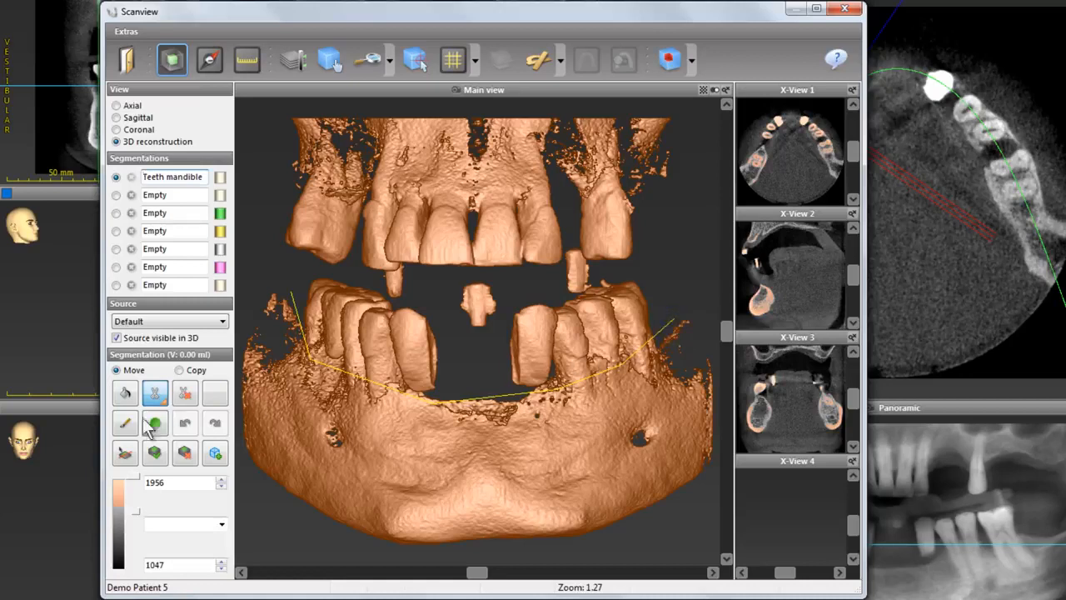
Fill the mandibular teeth on both sides into the Teeth mandible segmentation and remove the cut line.
left_click(125, 392)
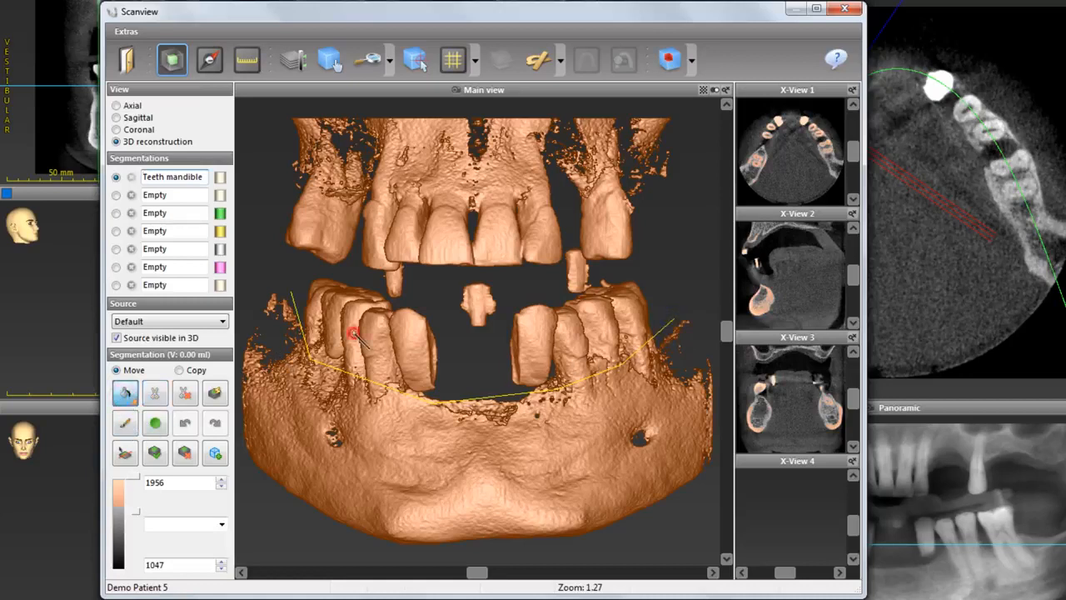
left_click(353, 333)
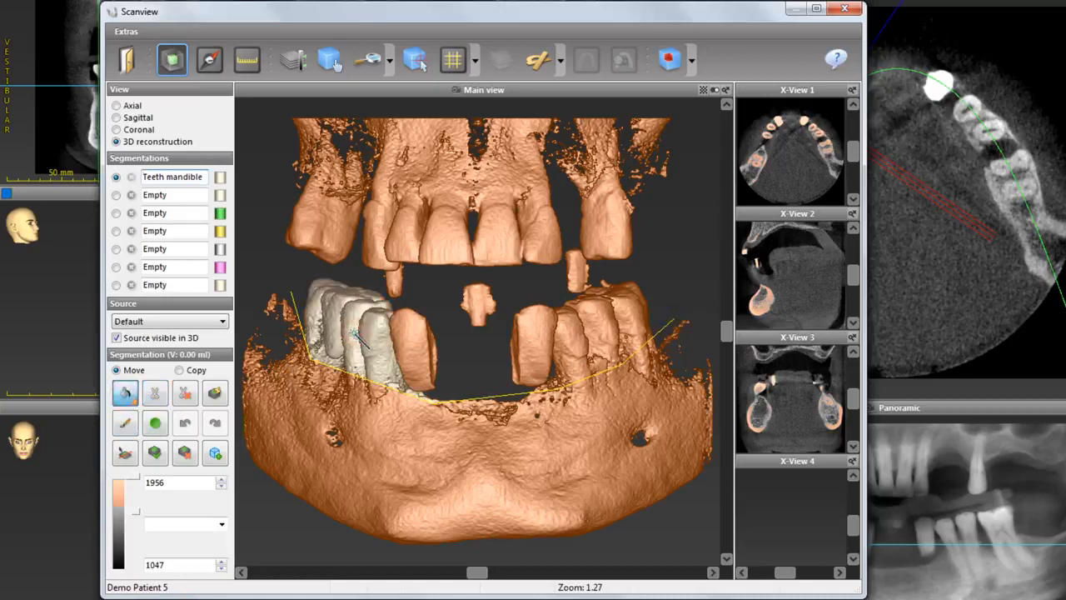
left_click(577, 339)
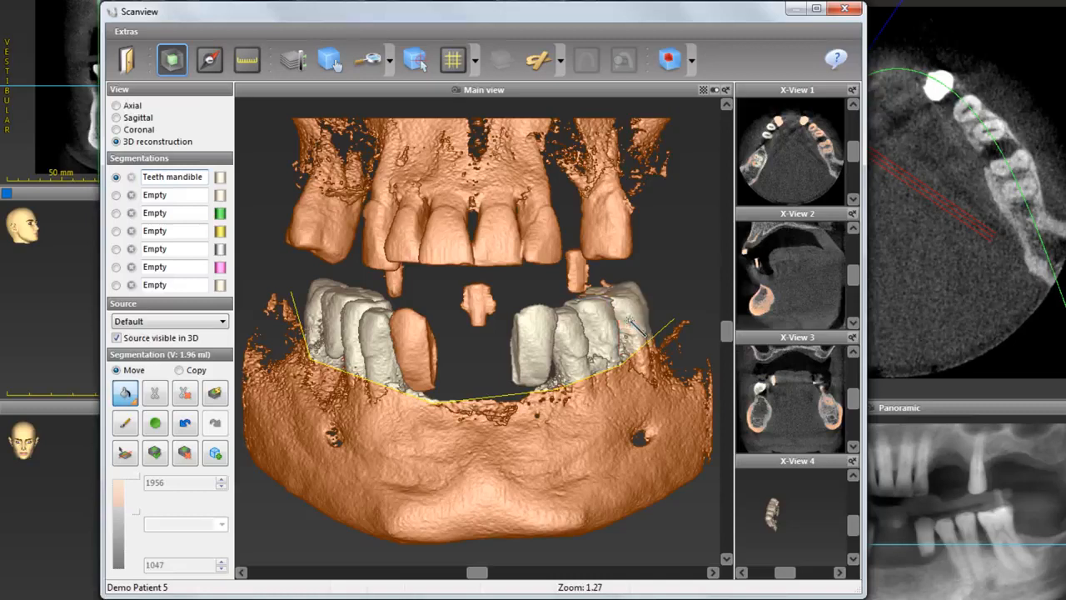
left_click(186, 396)
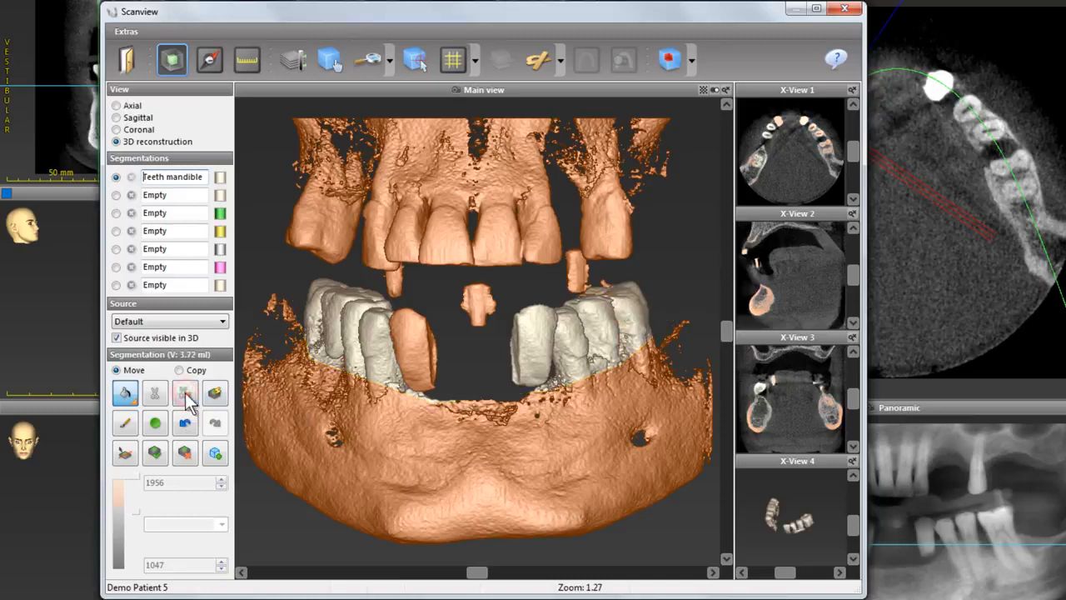
Hide the source in 3D and erase stray fragments from the Teeth mandible segmentation.
left_click(125, 422)
left_click(116, 337)
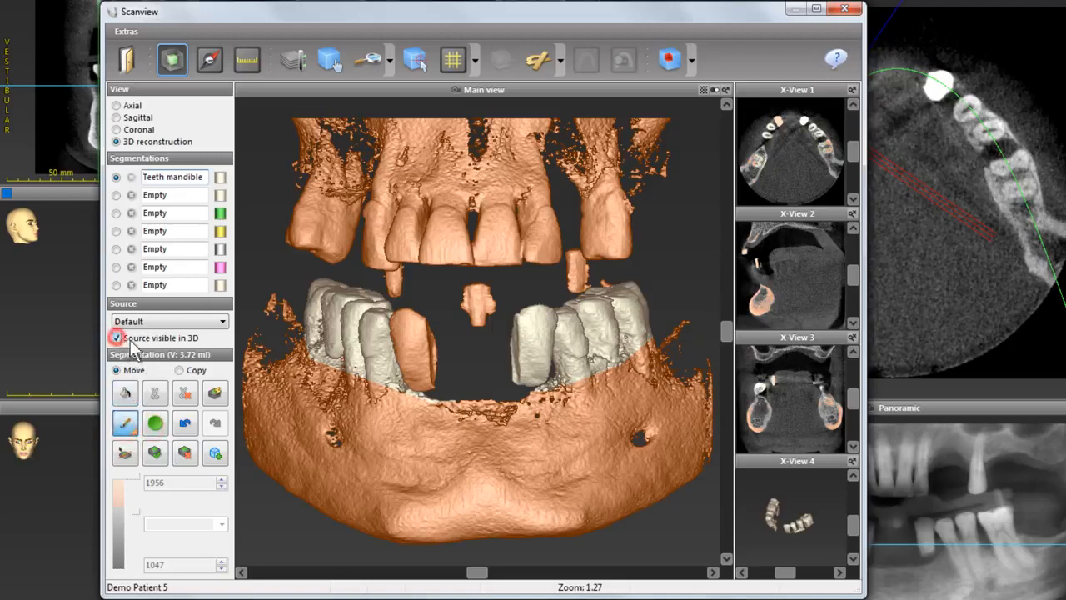
left_click_drag(475, 572, 563, 573)
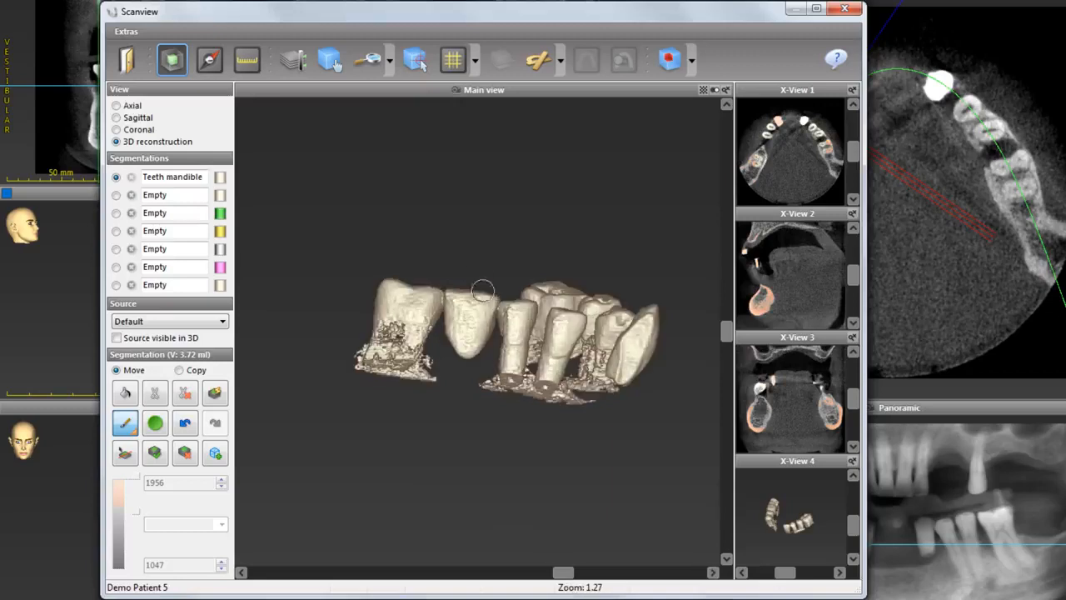
mouse_move(483, 290)
left_mouse_down()
mouse_move(457, 265)
mouse_move(465, 349)
mouse_move(483, 348)
mouse_move(486, 320)
mouse_move(482, 297)
mouse_move(459, 347)
left_mouse_up()
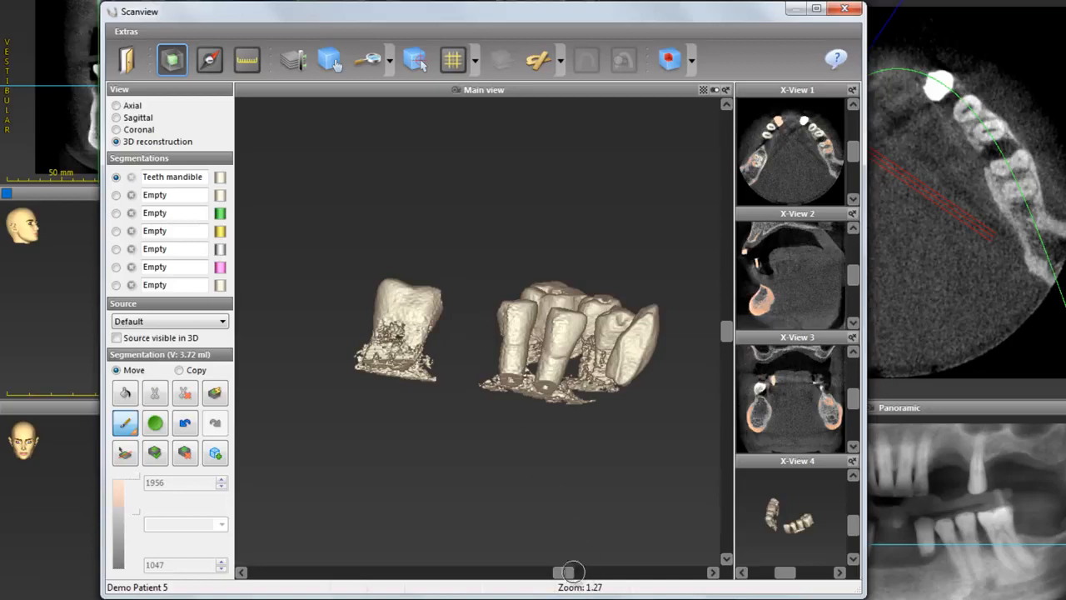
left_click_drag(564, 572, 440, 578)
mouse_move(455, 310)
left_mouse_down()
mouse_move(458, 374)
mouse_move(443, 368)
mouse_move(435, 304)
left_mouse_up()
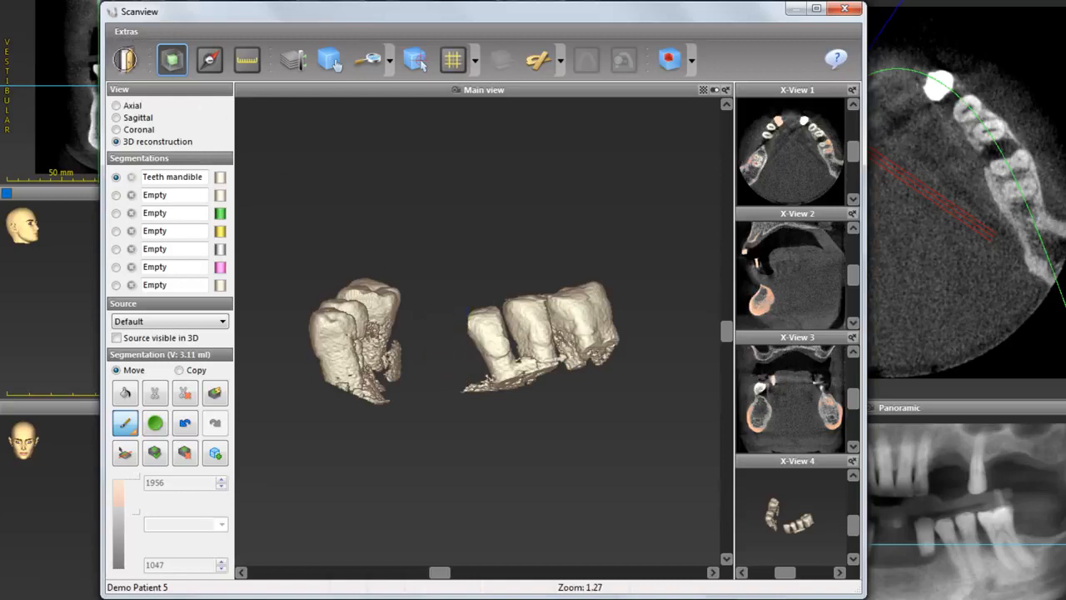
Close Scanview and, in landmark positioning, show the Teeth mandible segmentation instead of Default.
left_click(126, 60)
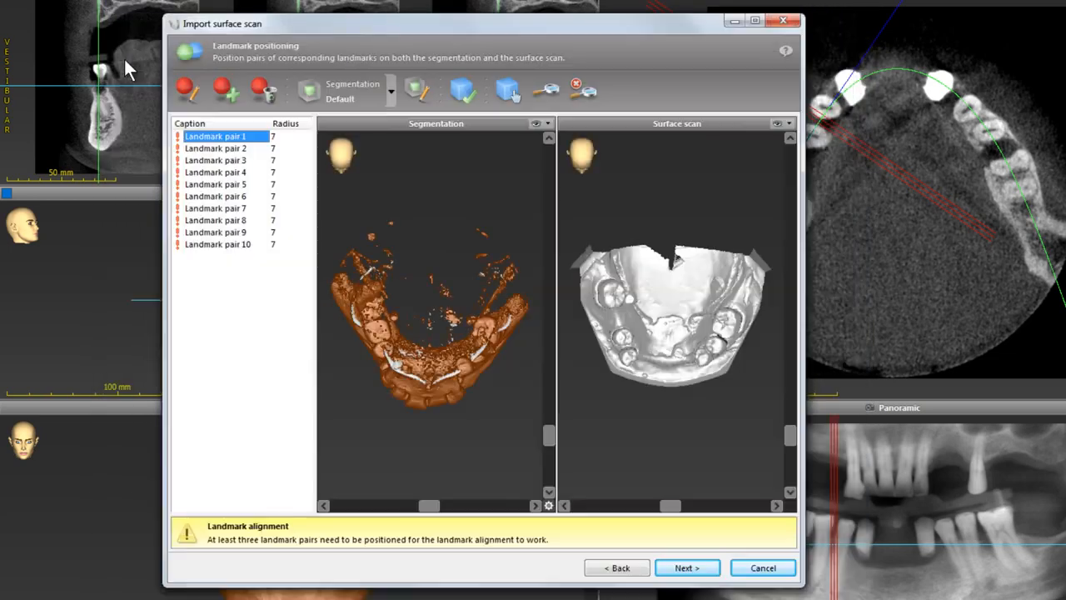
left_click(194, 84)
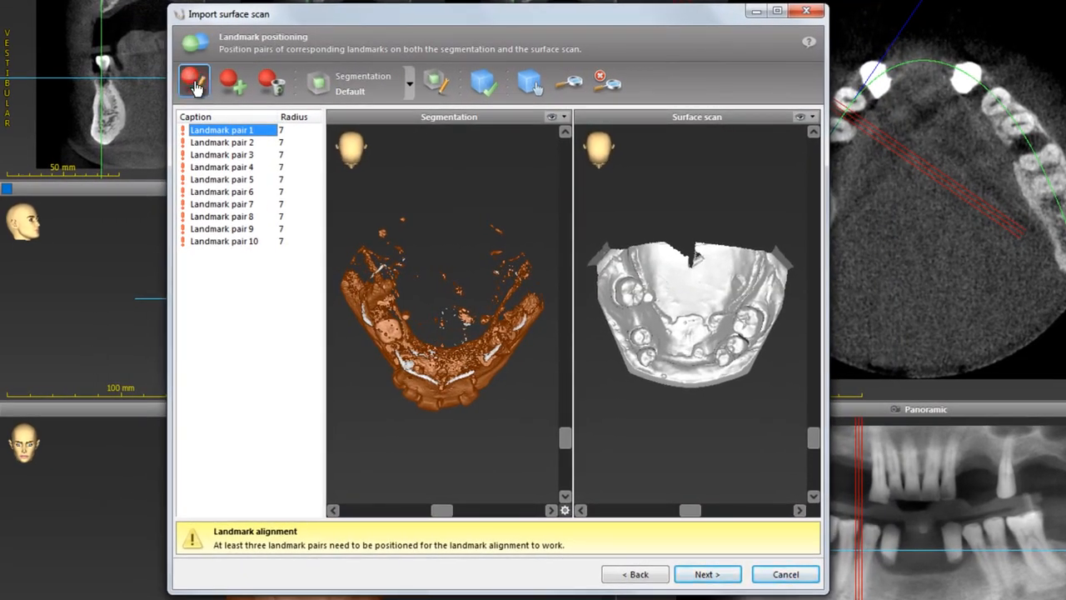
left_click(408, 92)
left_click(374, 129)
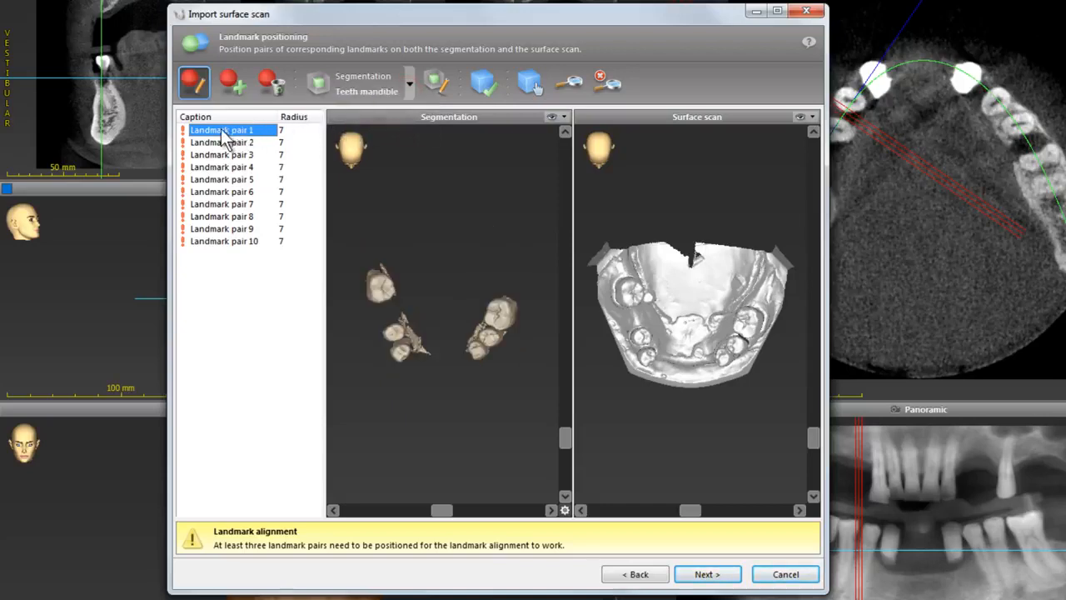
Place six corresponding landmark pairs on the segmented mandibular teeth and the surface scan on both sides.
left_click(382, 286)
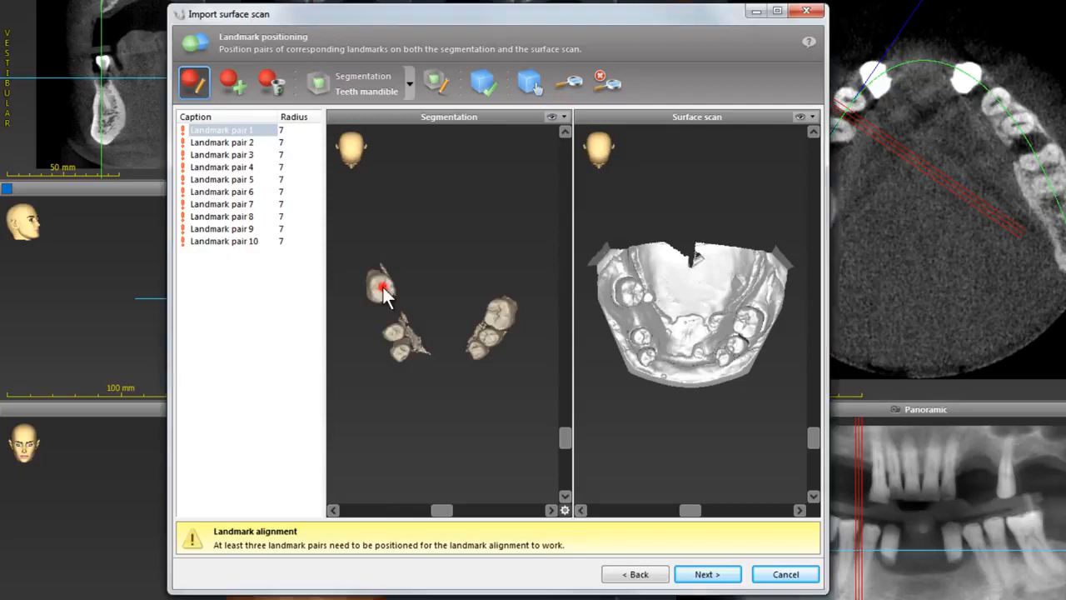
left_click(635, 302)
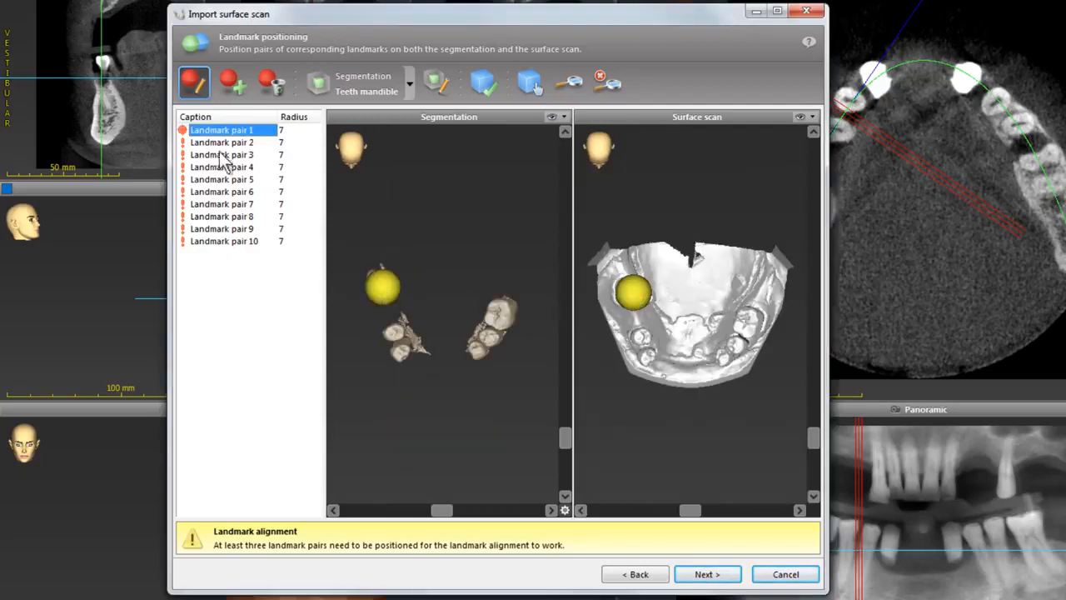
left_click(214, 143)
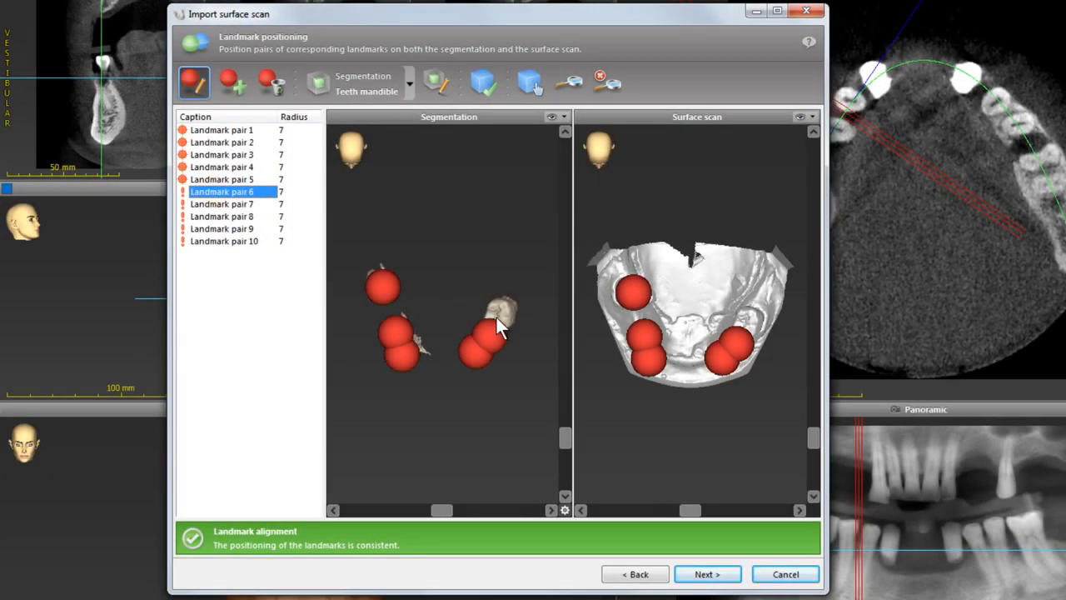
scroll(496, 315, "up", 3)
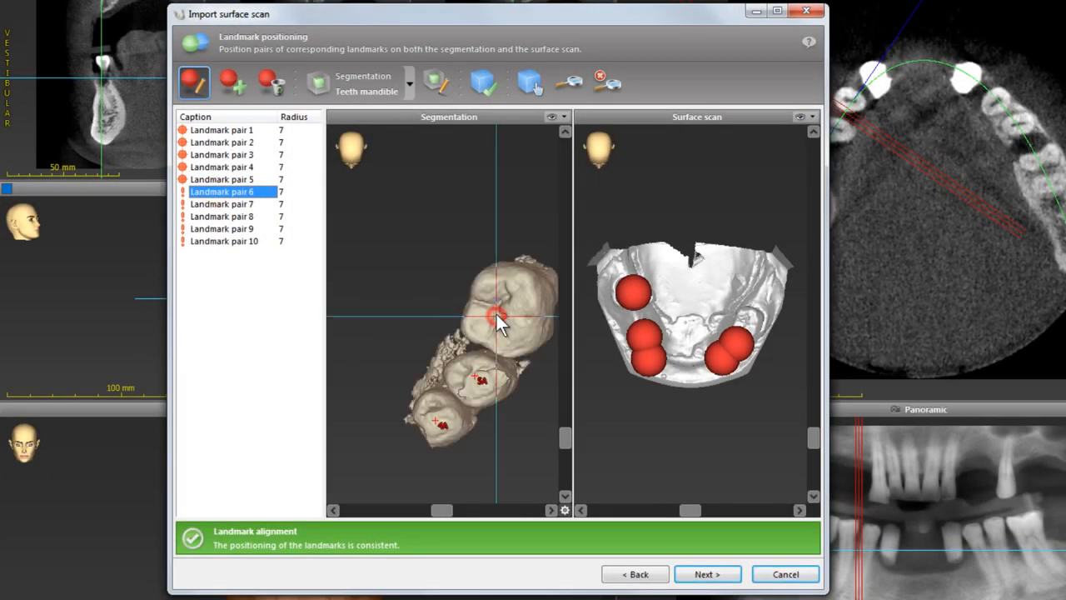
left_click(498, 313)
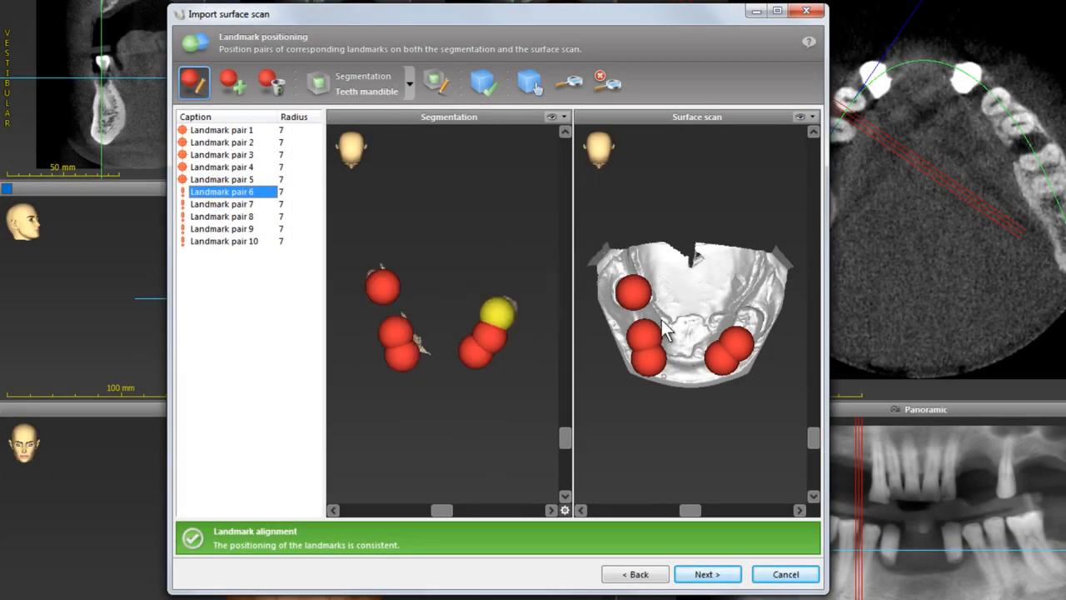
left_click(747, 320)
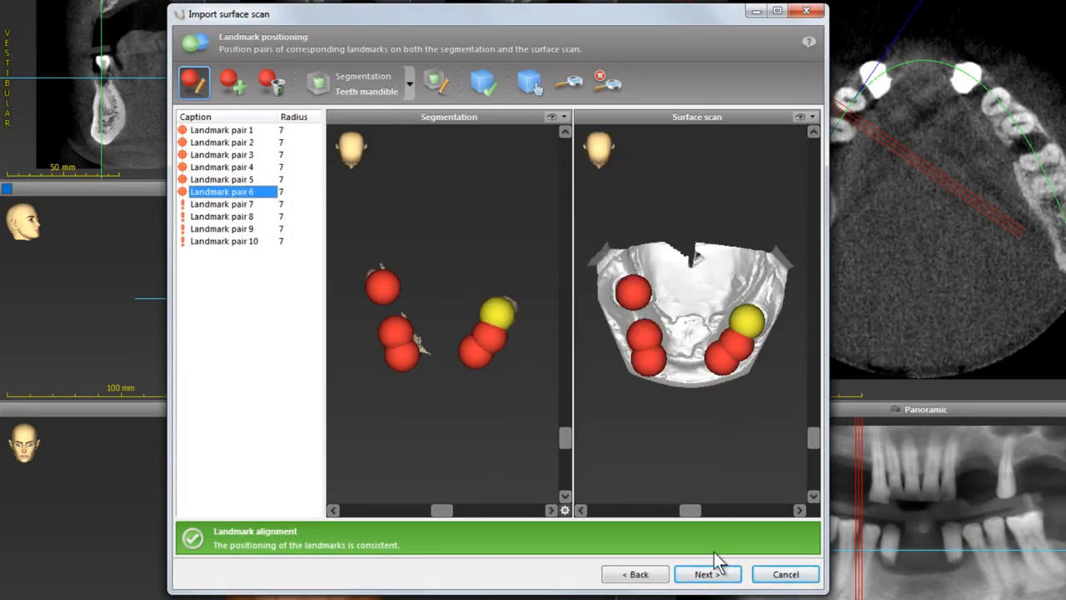
Run the automatic registration of the surface scan and close the result message.
left_click(710, 574)
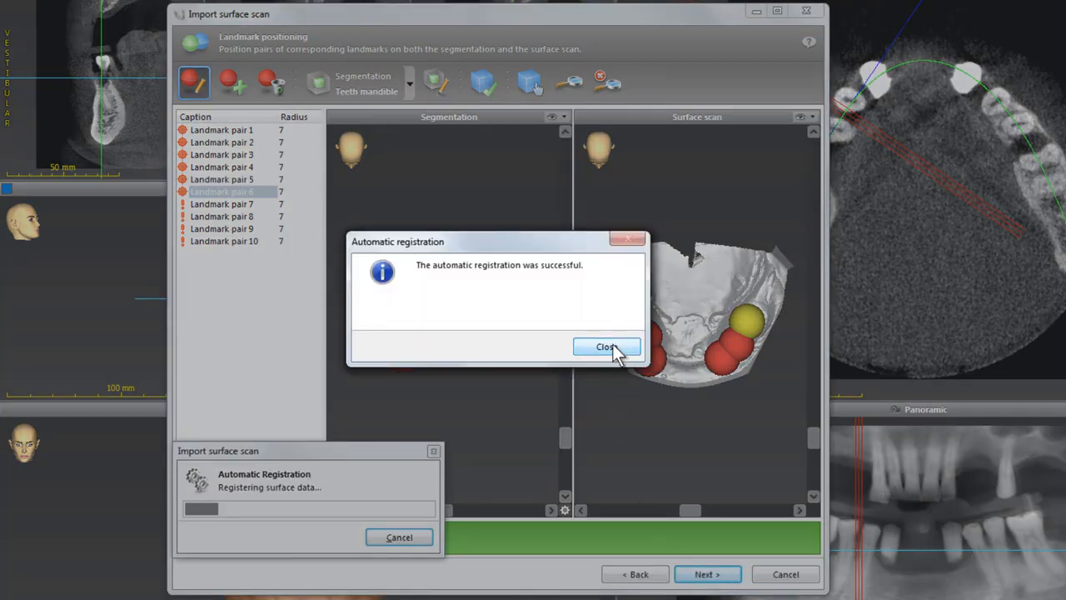
left_click(613, 345)
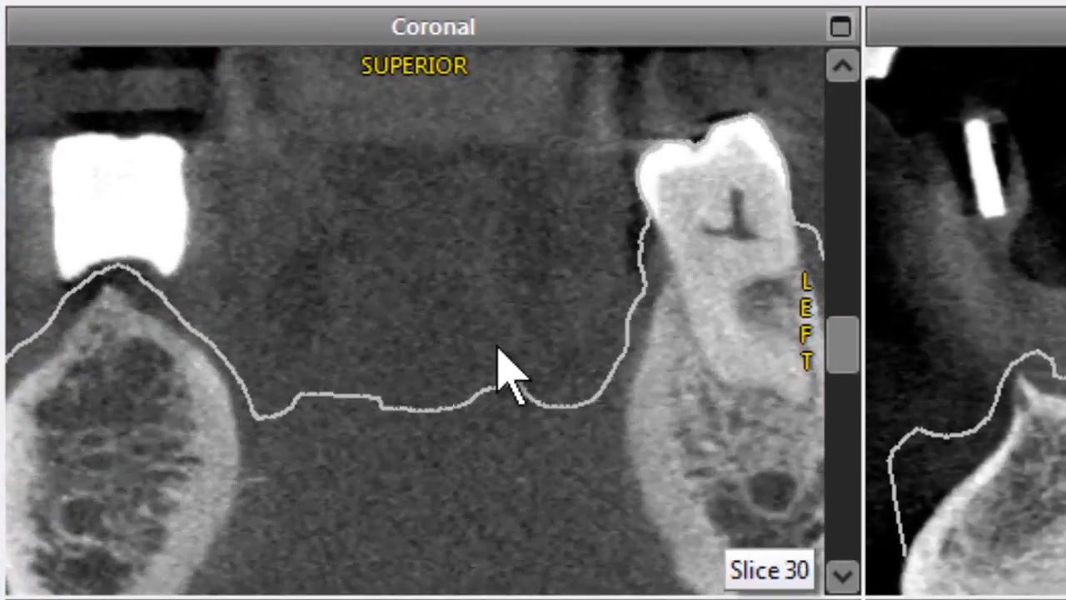
Scroll through coronal, sagittal and axial slices to check the surface scan outline against the teeth.
scroll(505, 376, "down", 20)
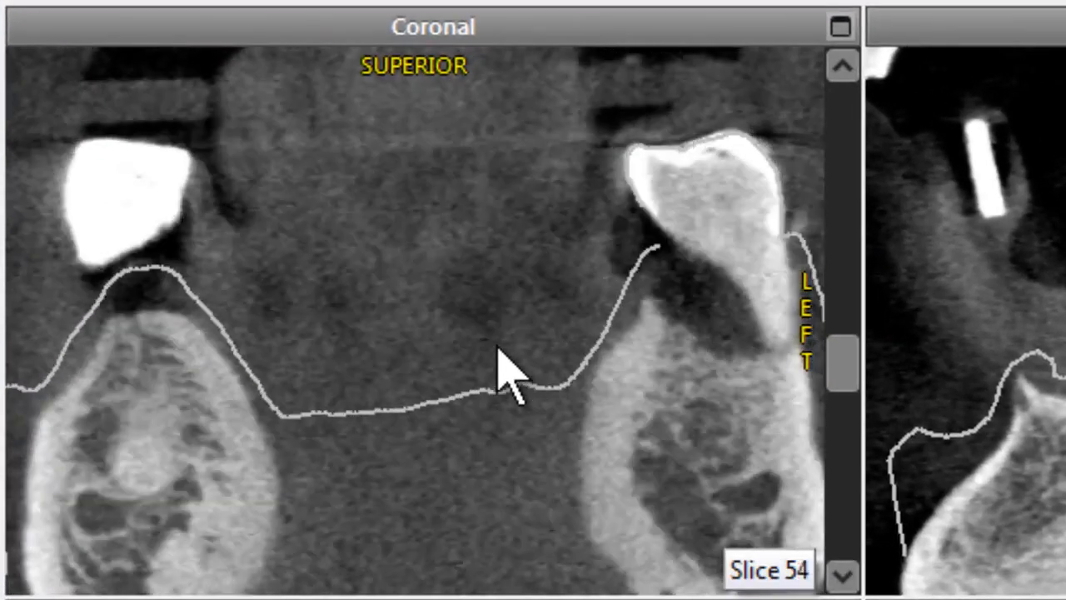
scroll(497, 347, "up", 2)
scroll(559, 378, "down", 20)
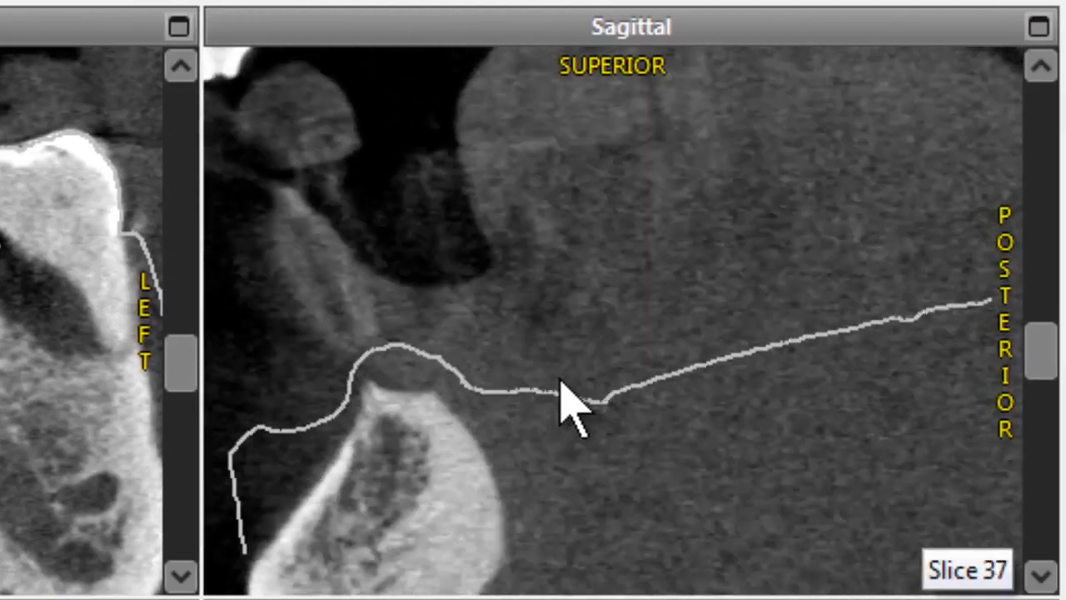
scroll(569, 408, "down", 20)
scroll(564, 408, "down", 20)
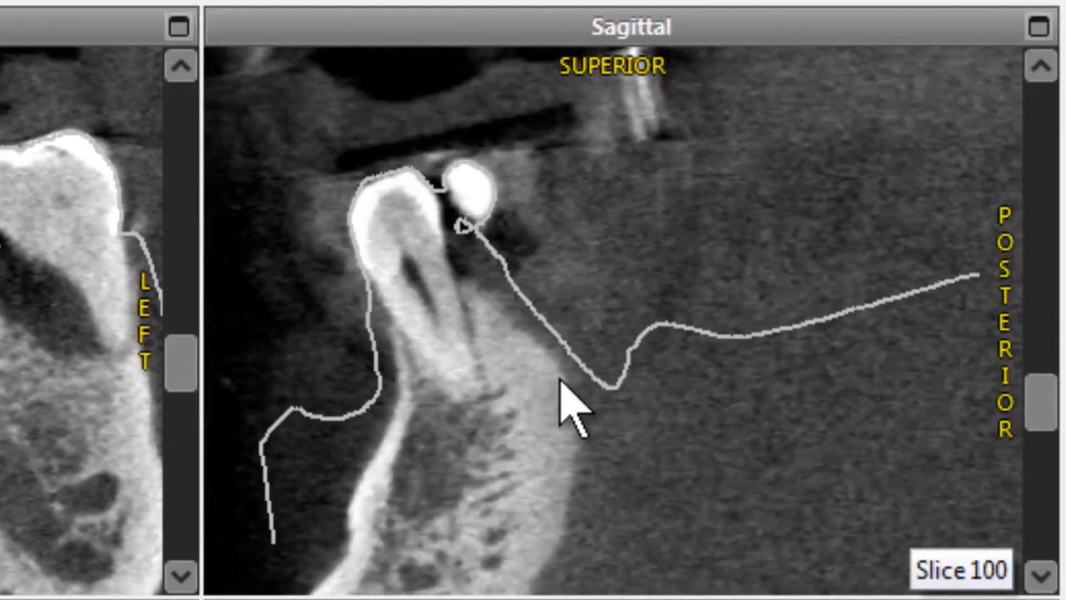
scroll(566, 408, "up", 2)
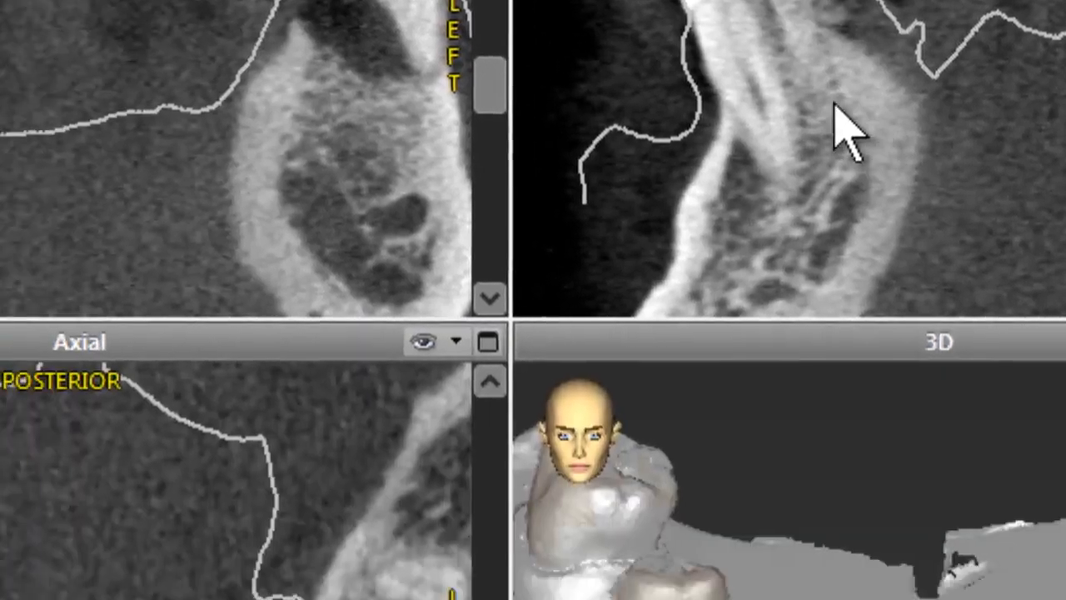
scroll(396, 101, "down", 4, "ctrl")
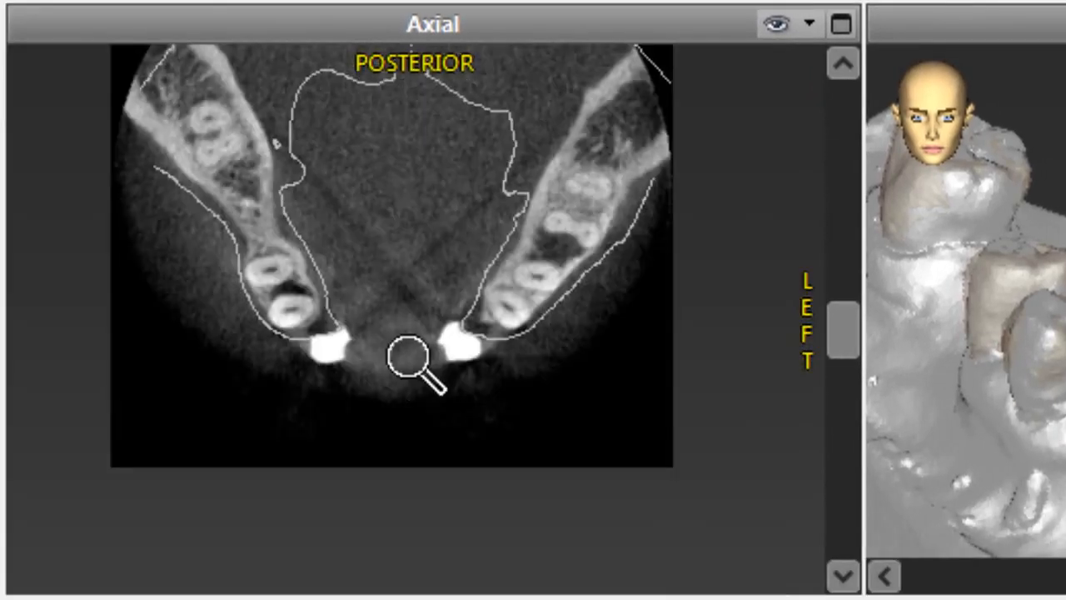
scroll(416, 361, "up", 4, "ctrl")
scroll(417, 369, "up", 14)
scroll(410, 365, "up", 20)
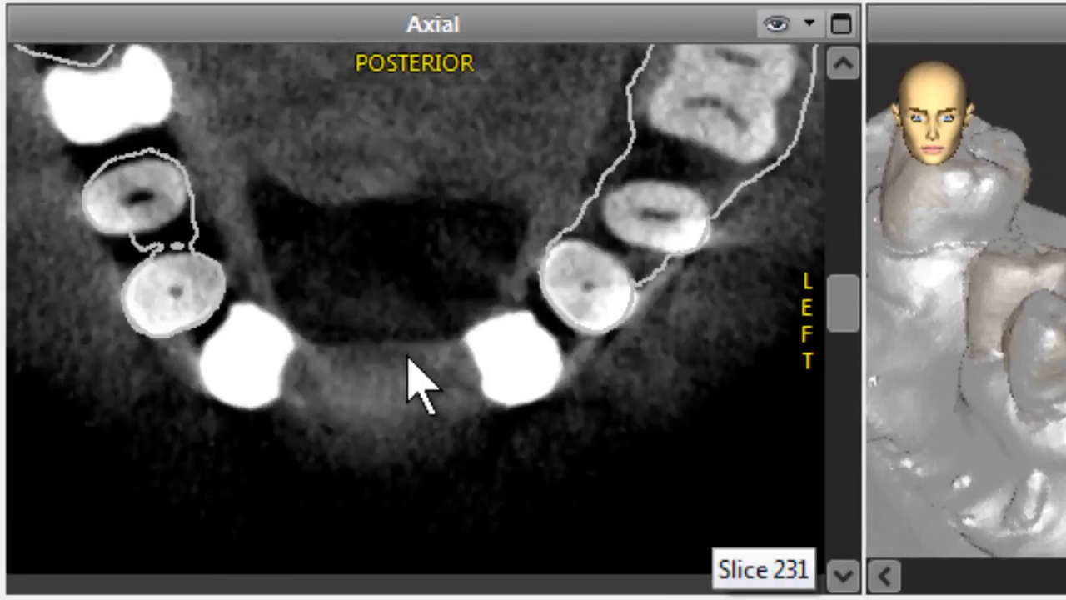
scroll(410, 365, "down", 2)
scroll(419, 385, "down", 2)
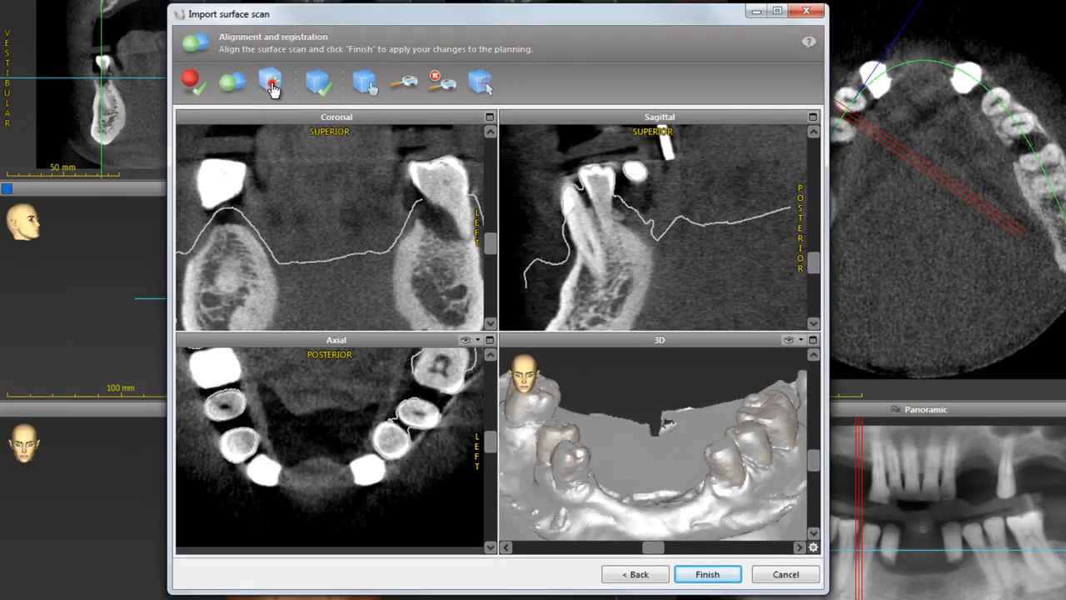
Nudge the surface scan 0.1 mm superior and back inferior with Fine Alignment, then finish the surface scan import.
left_click(271, 83)
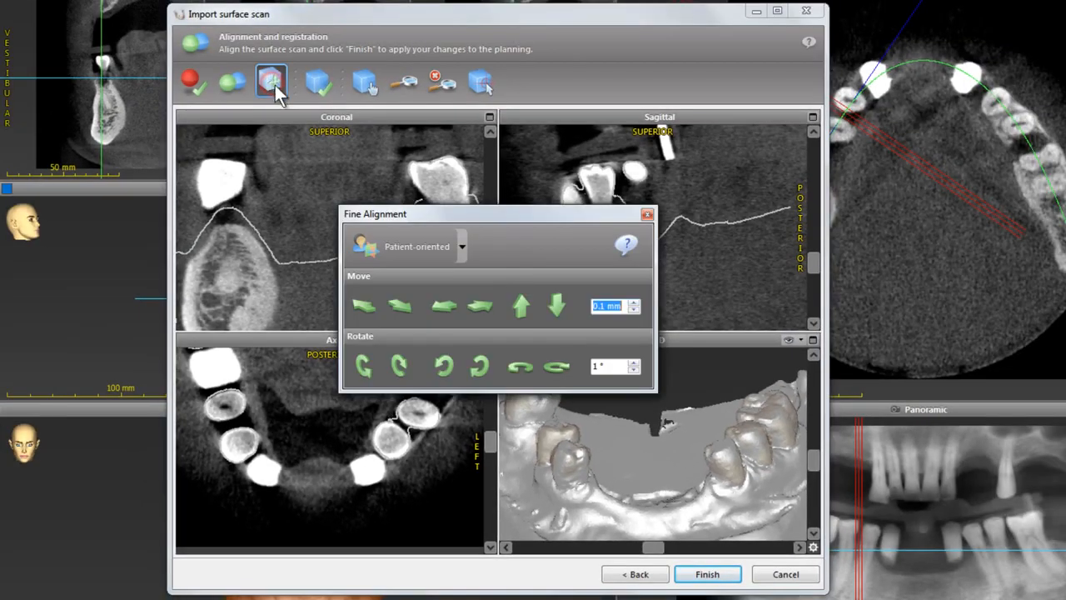
left_click(521, 308)
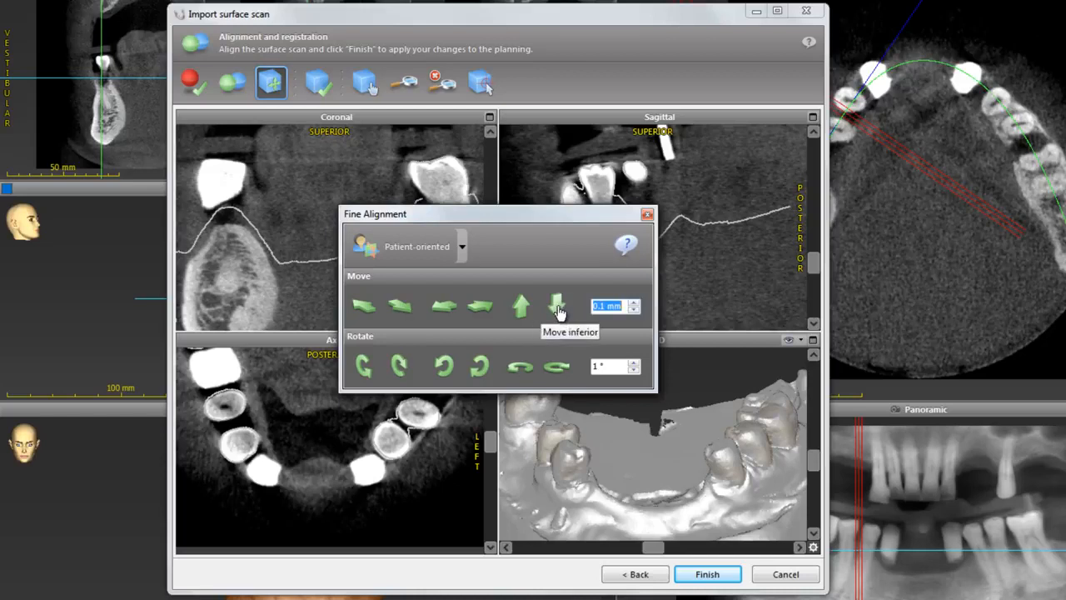
left_click(557, 307)
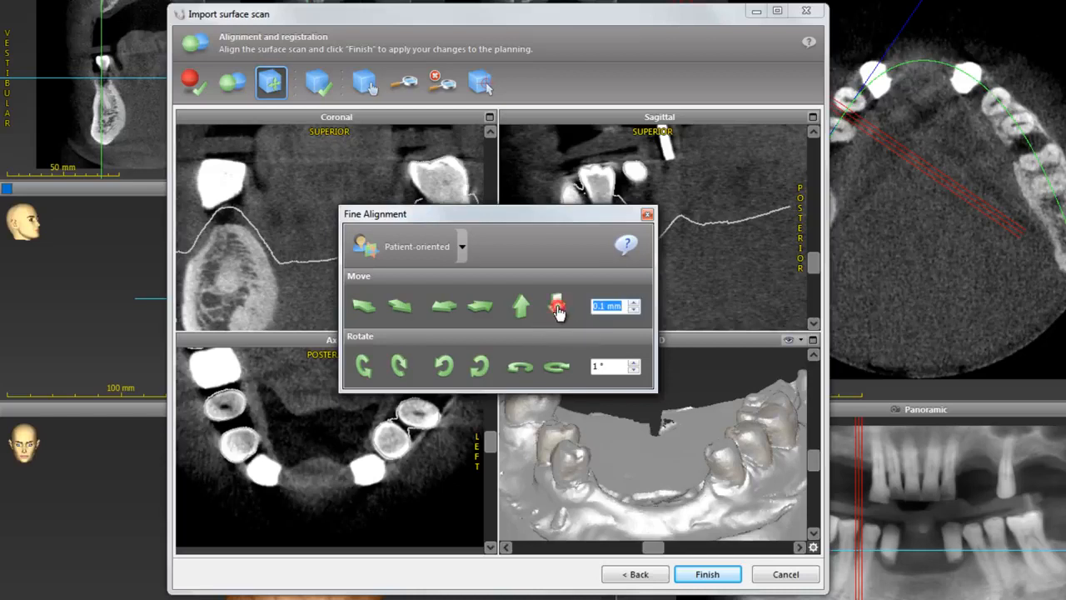
left_click(647, 216)
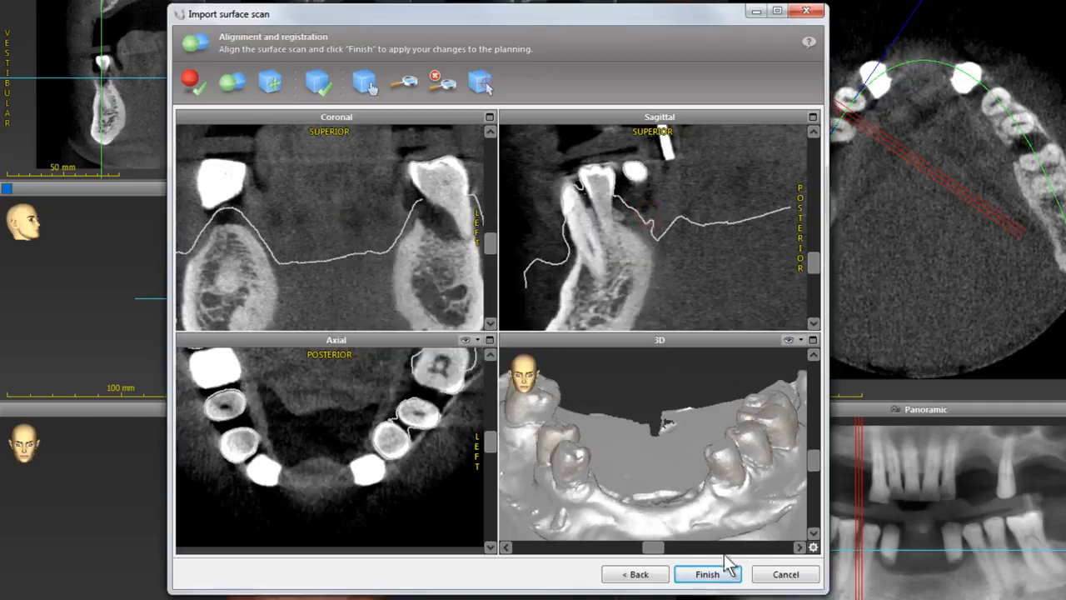
left_click(707, 574)
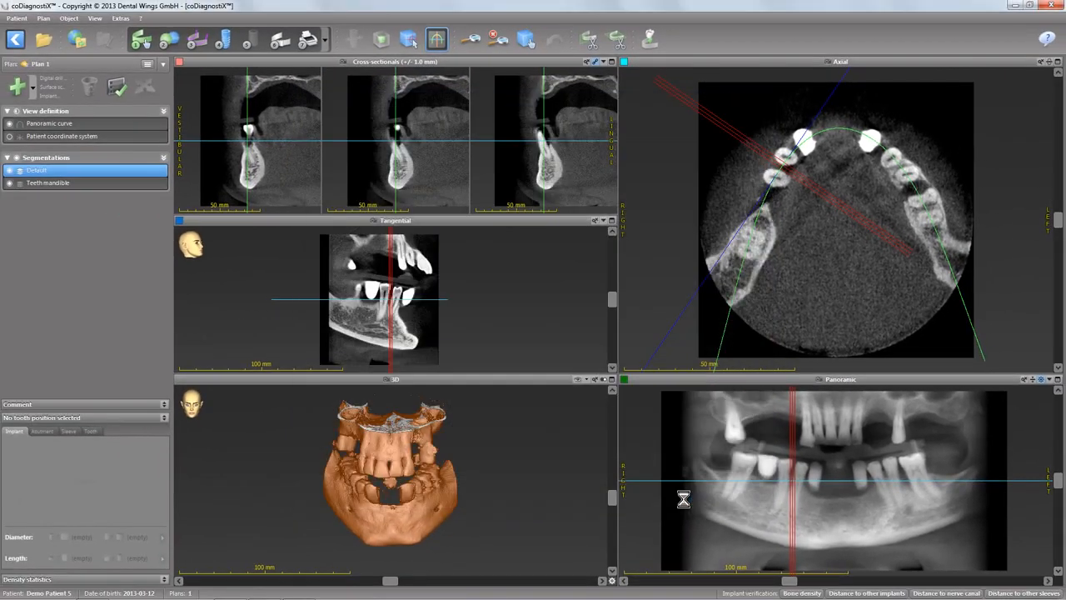
Start nerve canal definition, hide the model scan, and place the right nerve canal's start point at the mental foramen.
left_click(197, 41)
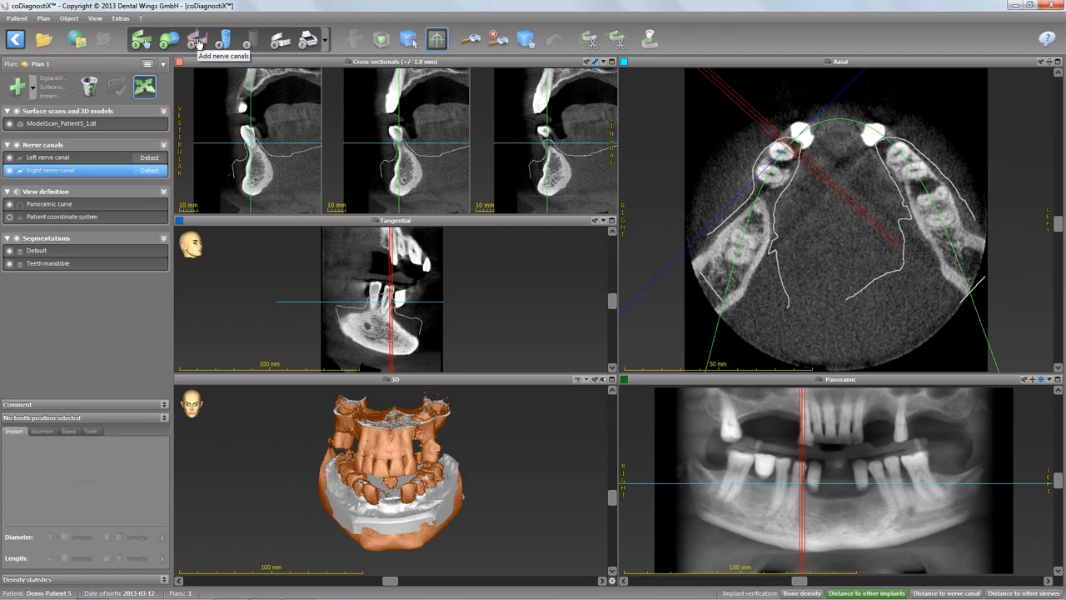
left_click(9, 123)
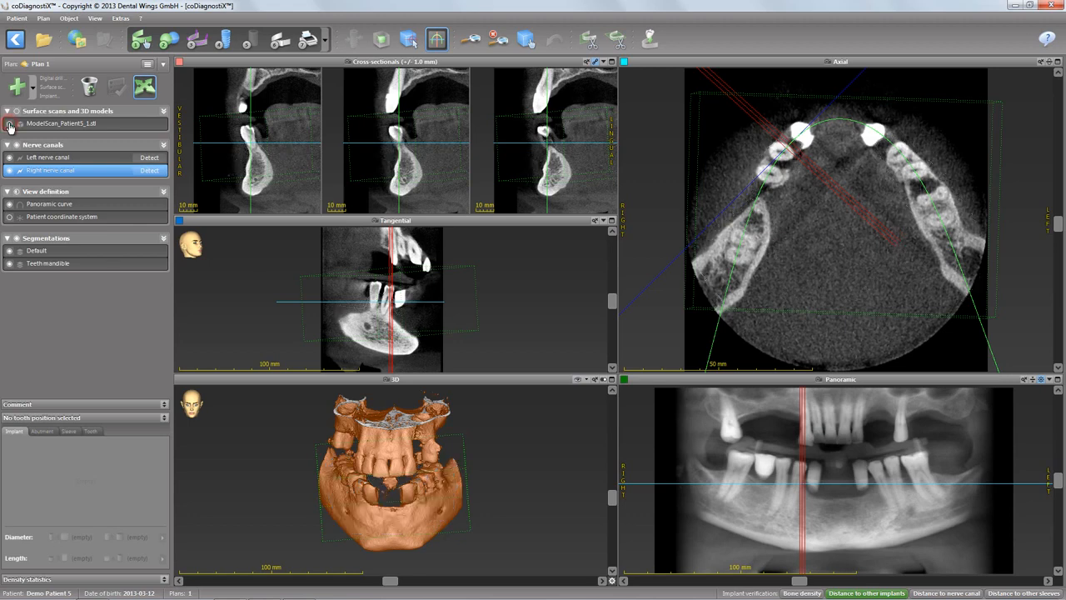
scroll(348, 517, "up", 5)
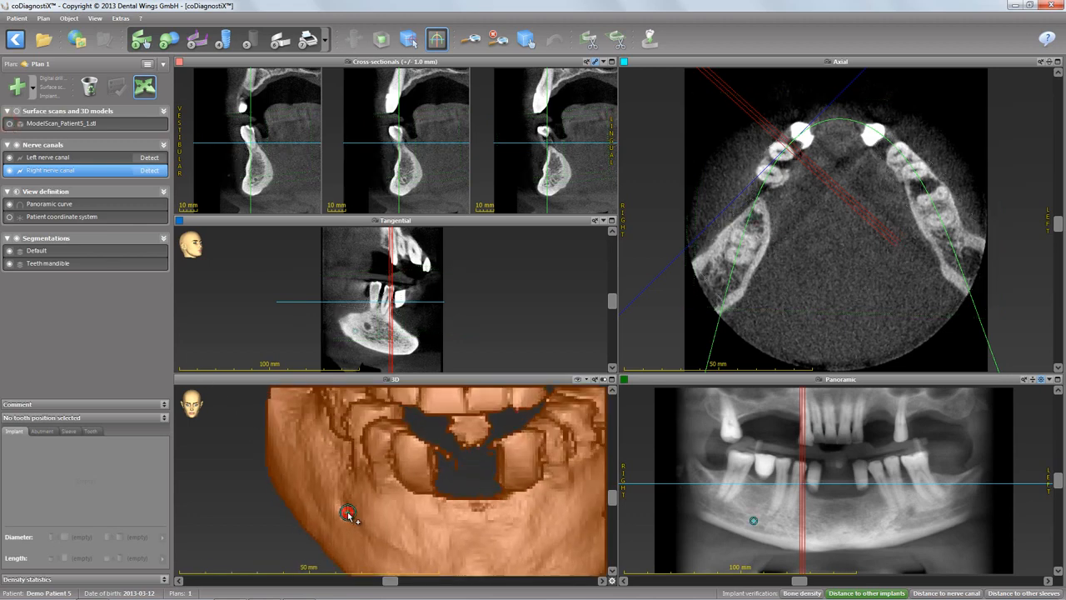
scroll(348, 511, "down", 5)
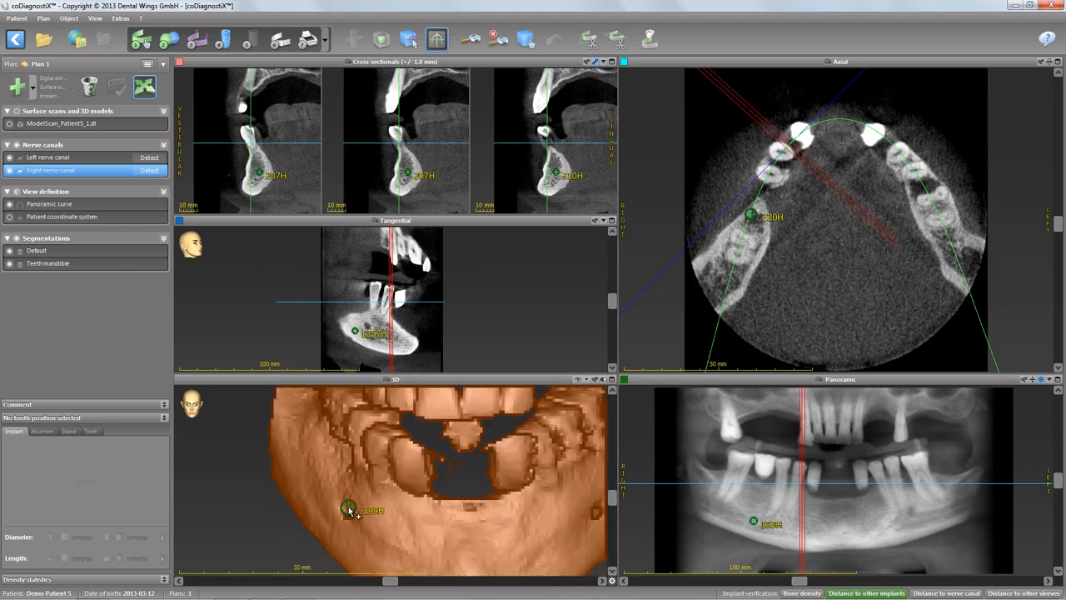
left_click(348, 511)
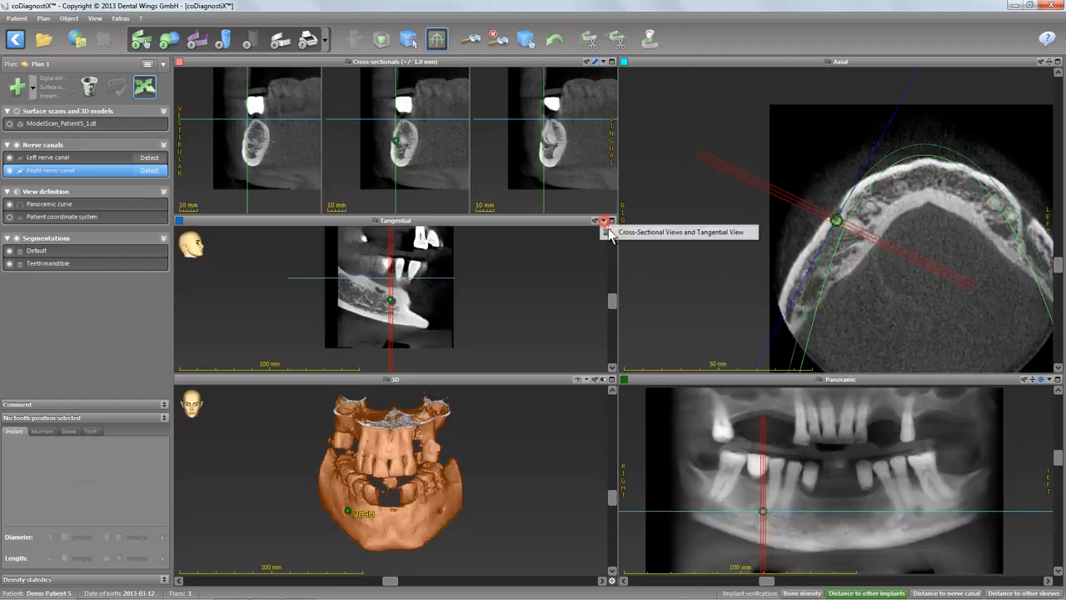
Trace the right nerve canal back through the mandible in the cross-sectional and tangential views, then finish the canal.
left_click(603, 222)
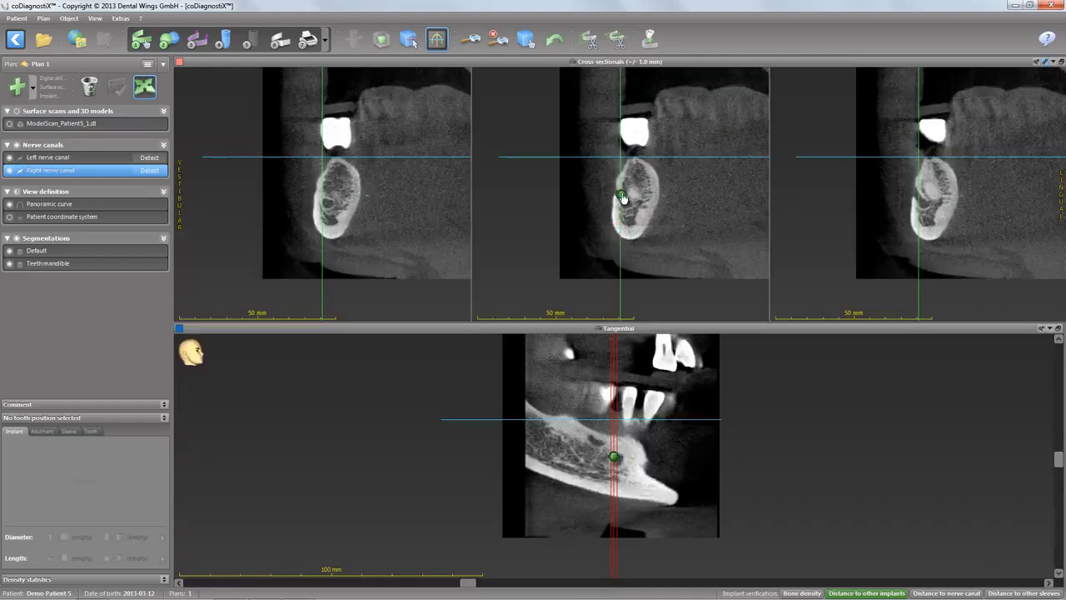
left_click_drag(622, 197, 607, 182)
left_click_drag(635, 217, 635, 215)
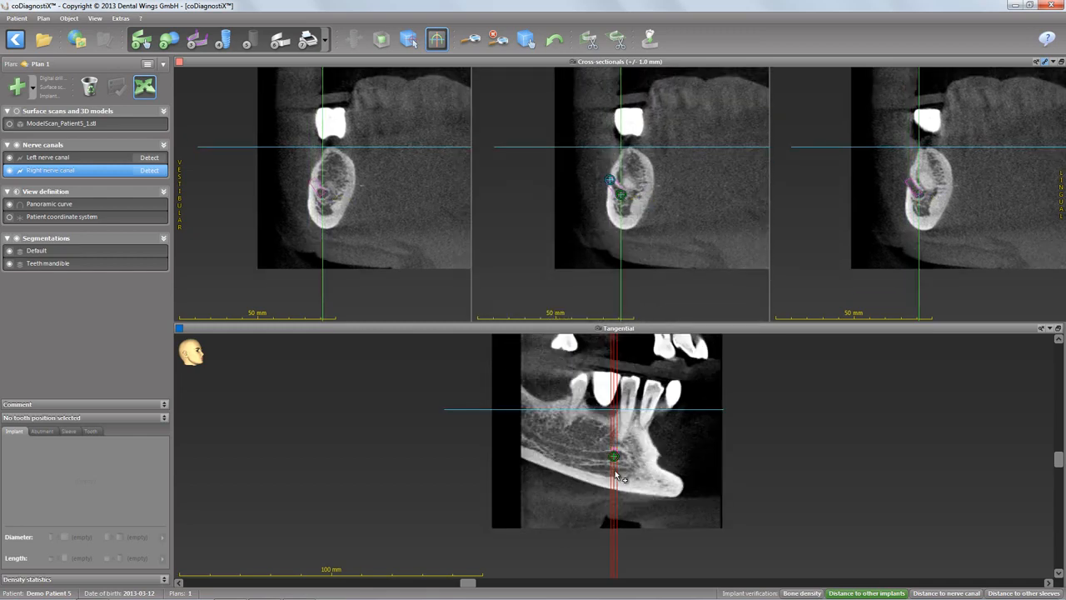
left_click_drag(617, 477, 554, 431)
mouse_move(596, 460)
left_mouse_down()
mouse_move(593, 450)
mouse_move(577, 460)
mouse_move(589, 443)
mouse_move(583, 454)
left_mouse_up()
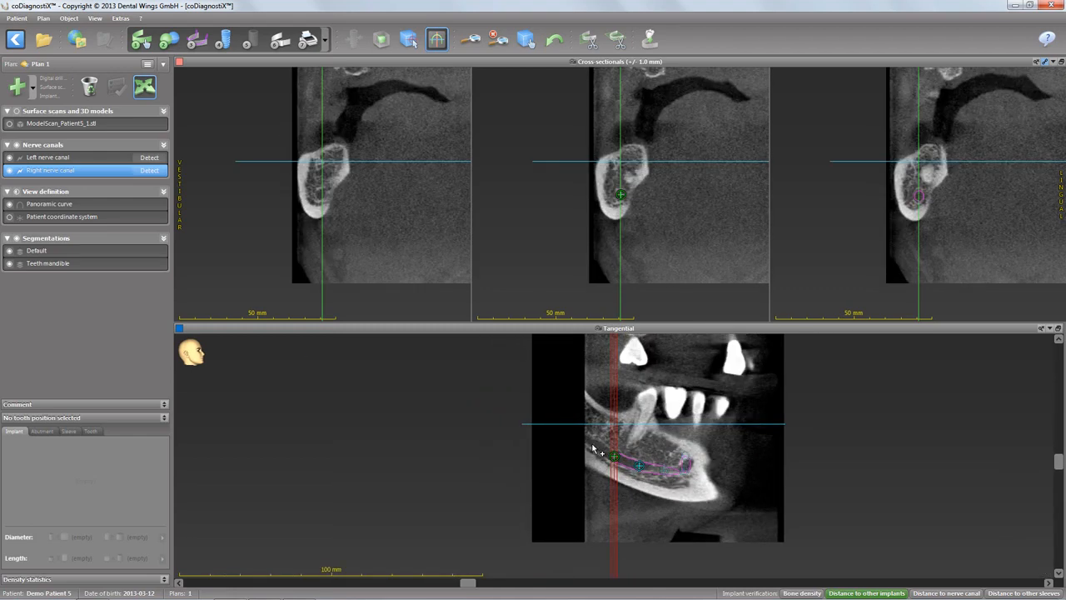
left_click_drag(593, 449, 594, 442)
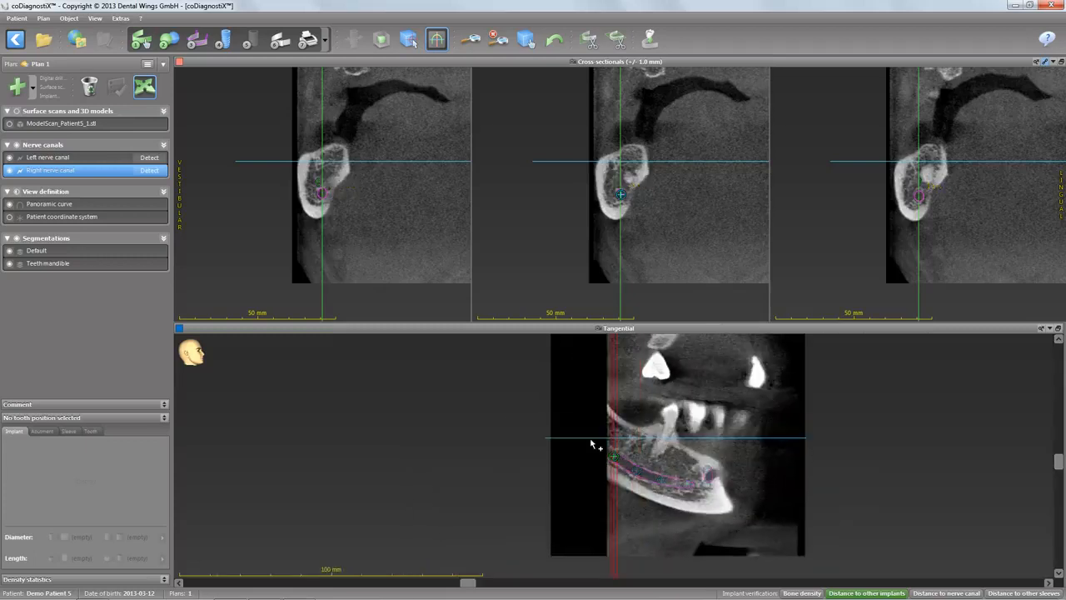
left_click(1057, 330)
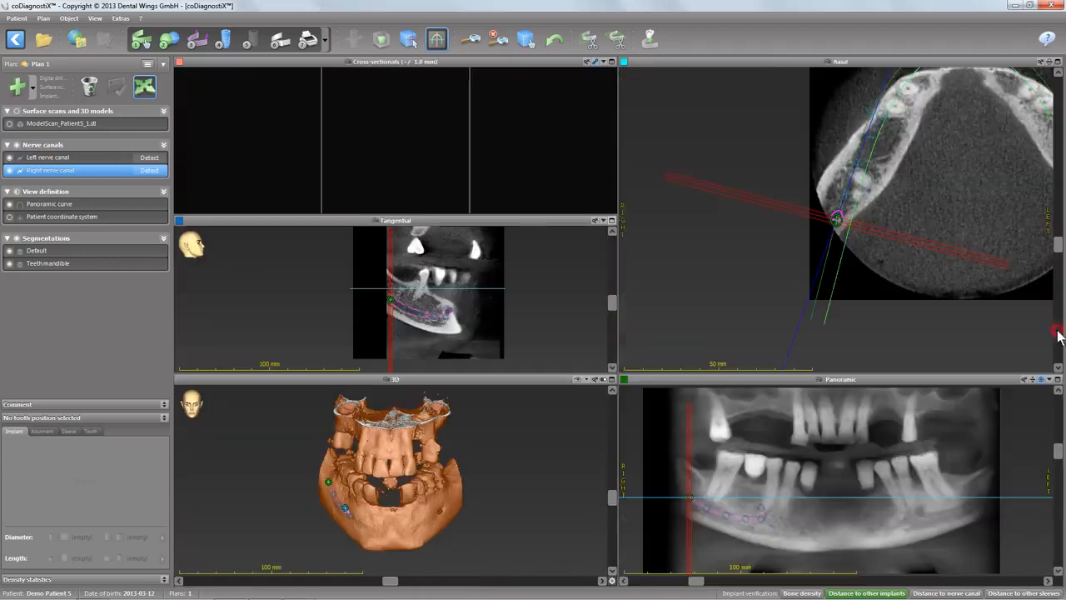
left_click(145, 89)
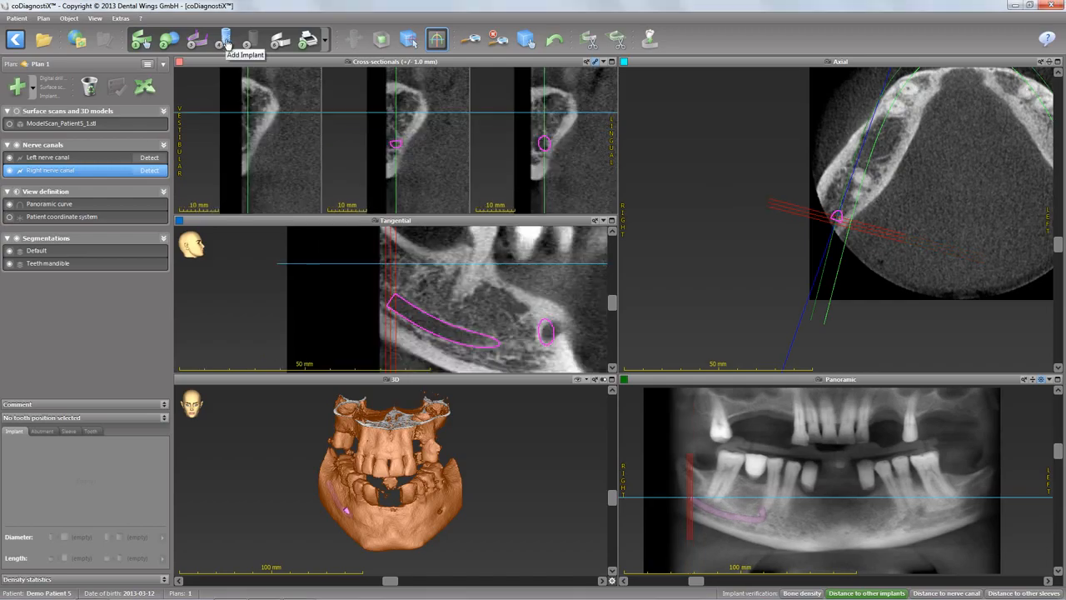
Add Straumann SLActive Bone Level (Narrow CrossFit) 12 mm, ø 3.3 mm implants at tooth positions 32, 42 and 45.
left_click(225, 39)
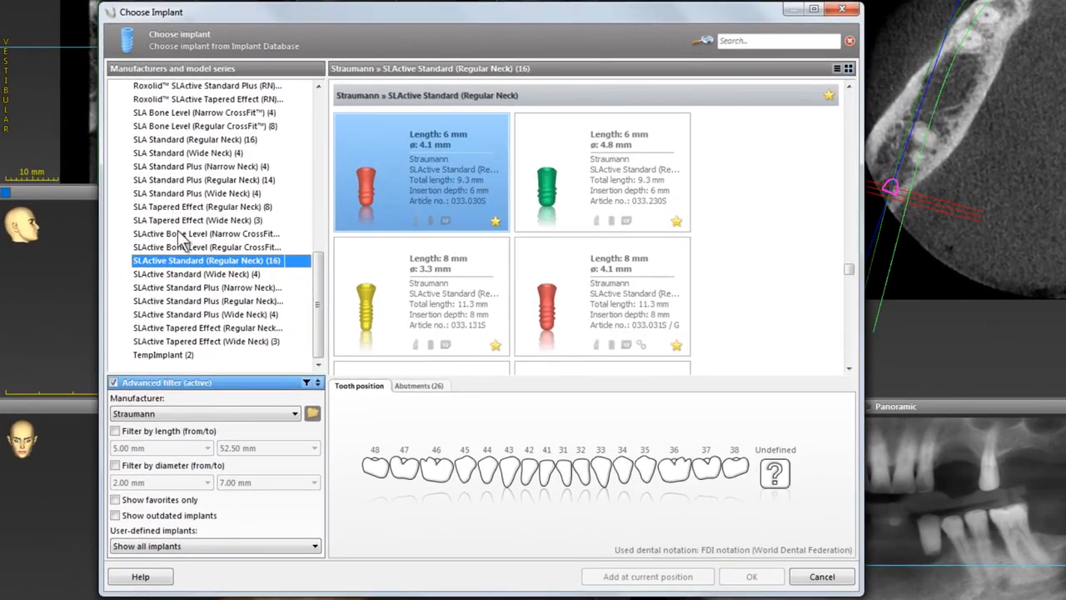
left_click(198, 235)
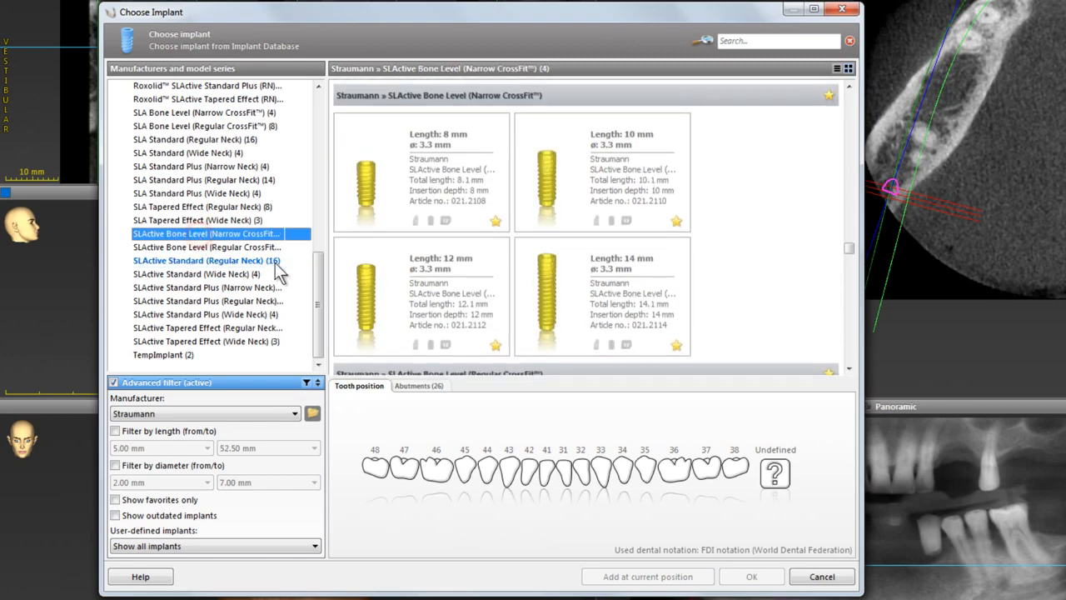
left_click(431, 298)
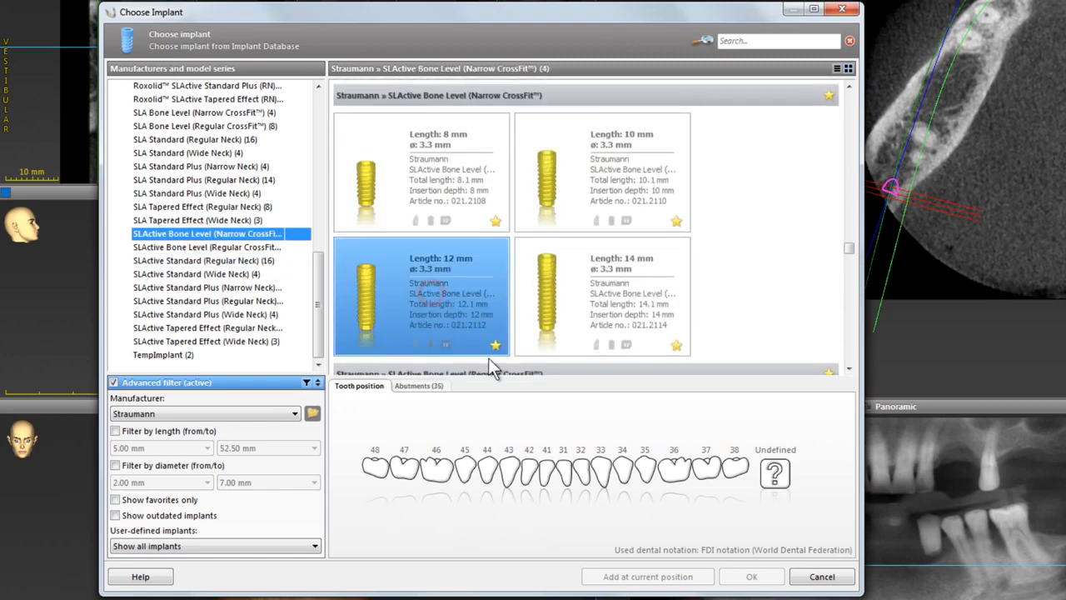
left_click(586, 473)
left_click(529, 472)
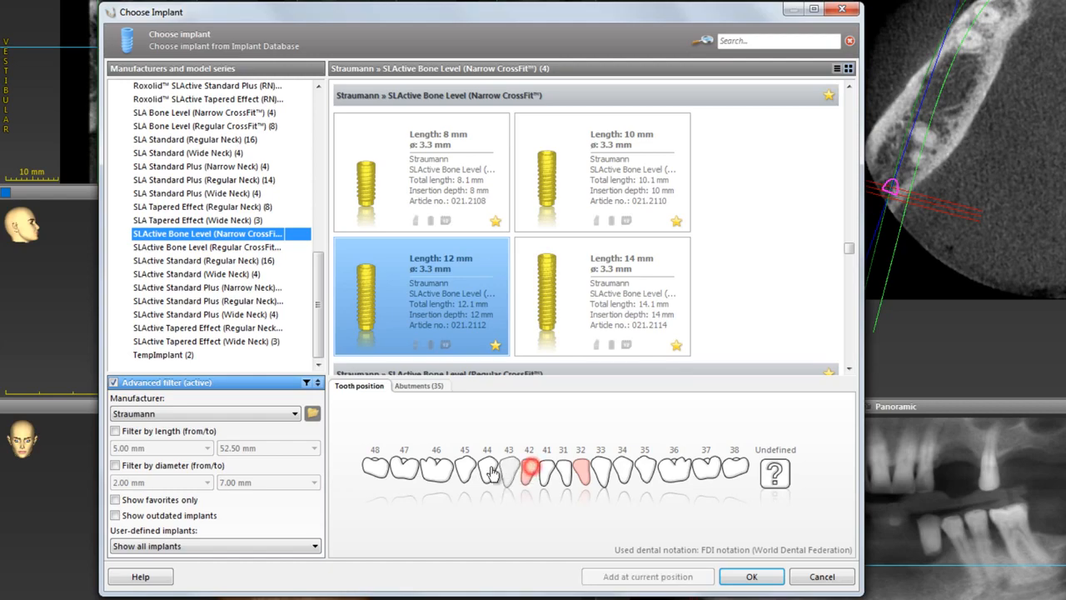
left_click(468, 471)
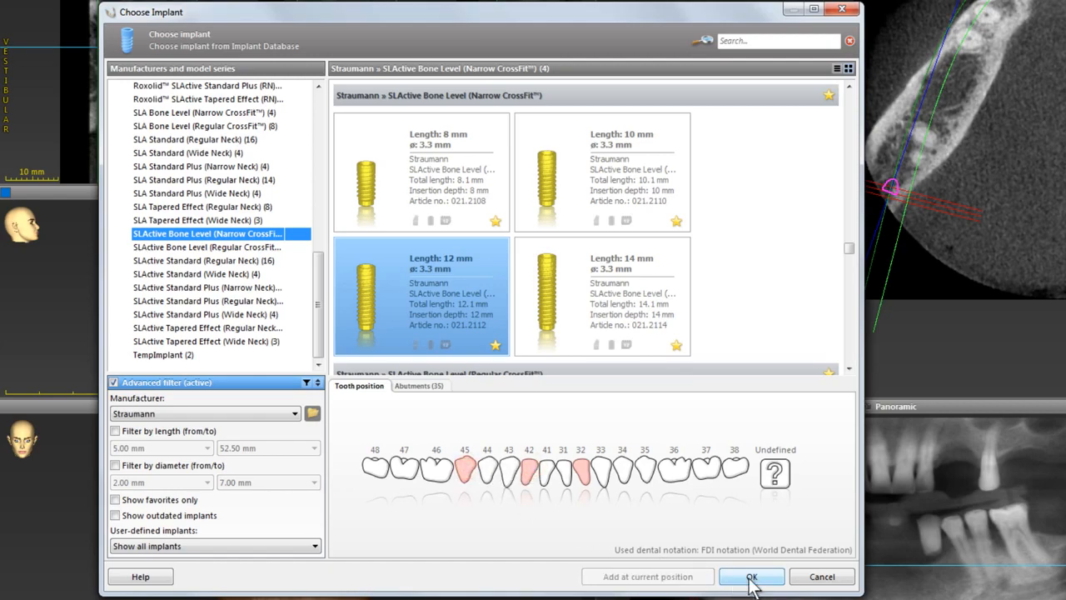
left_click(751, 576)
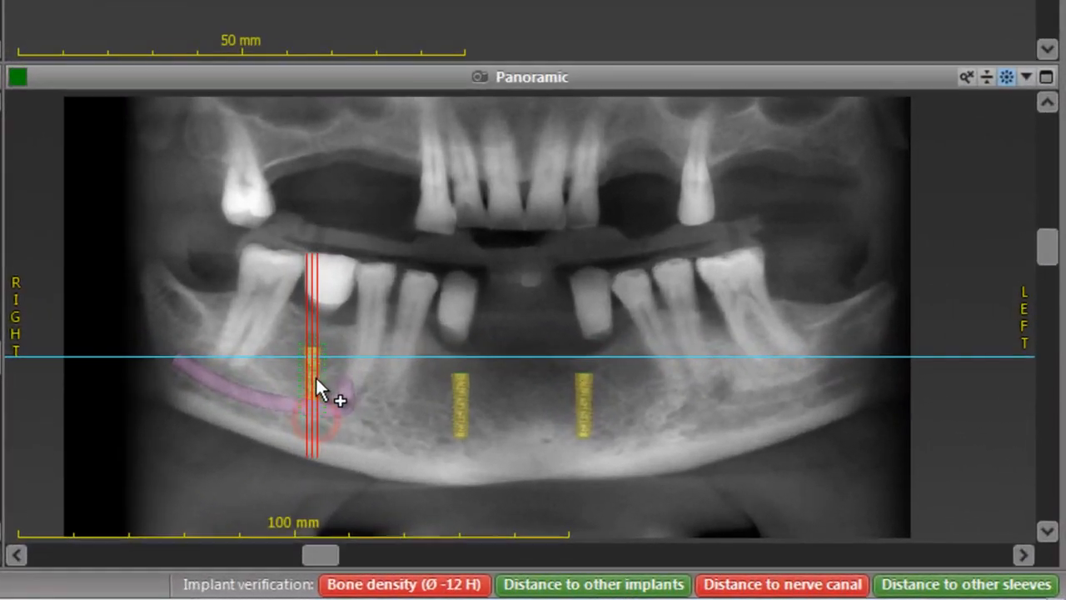
Reposition the three implants in the panoramic view into the edentulous gaps, keeping the 45 implant above the nerve canal.
left_click_drag(315, 369, 316, 366)
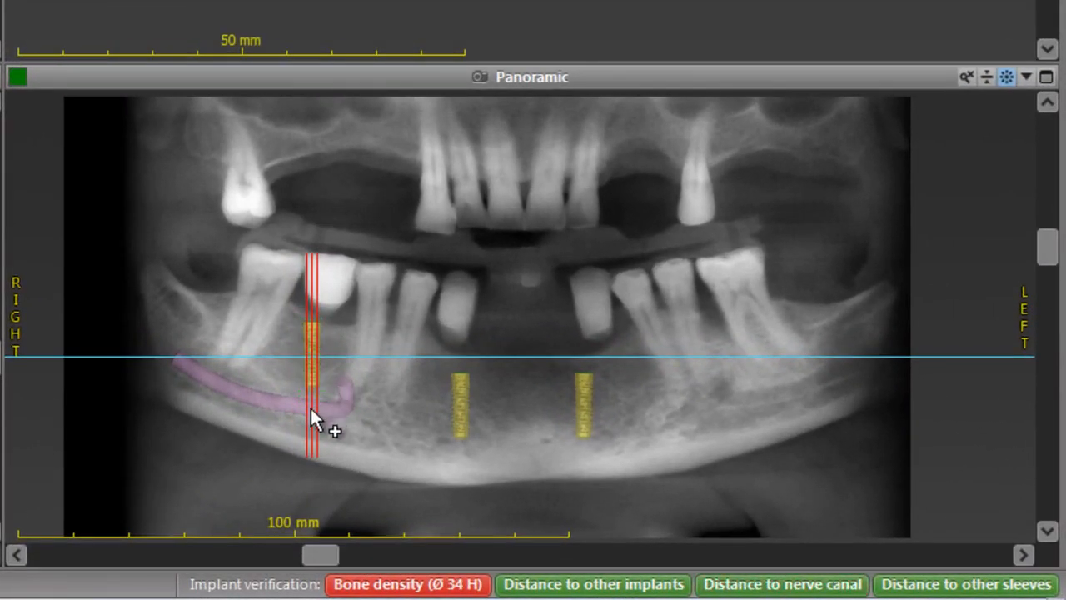
left_click_drag(310, 406, 316, 349)
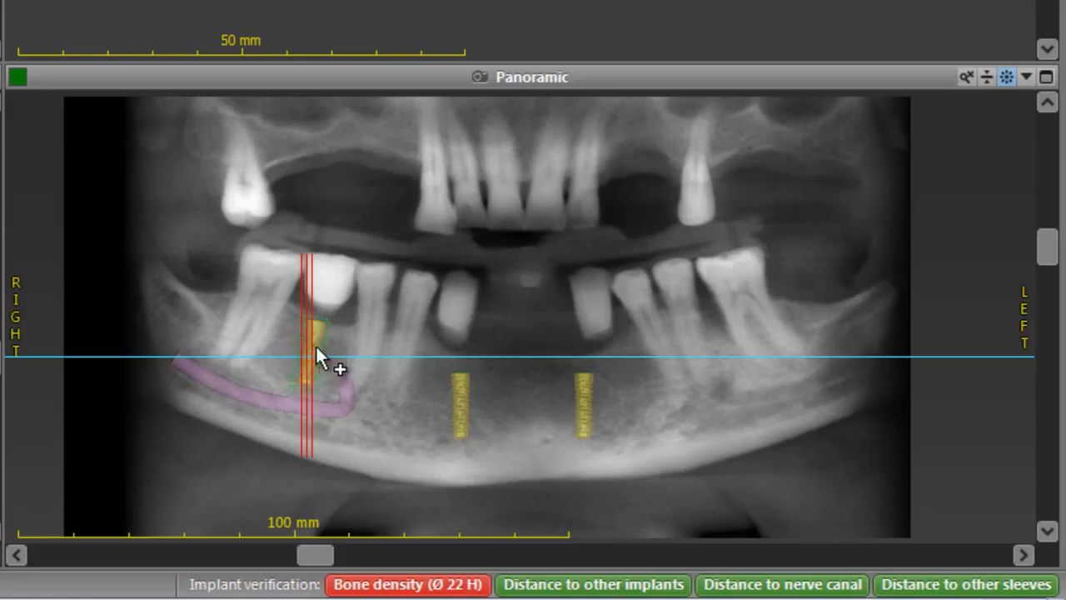
left_click_drag(469, 421, 442, 438)
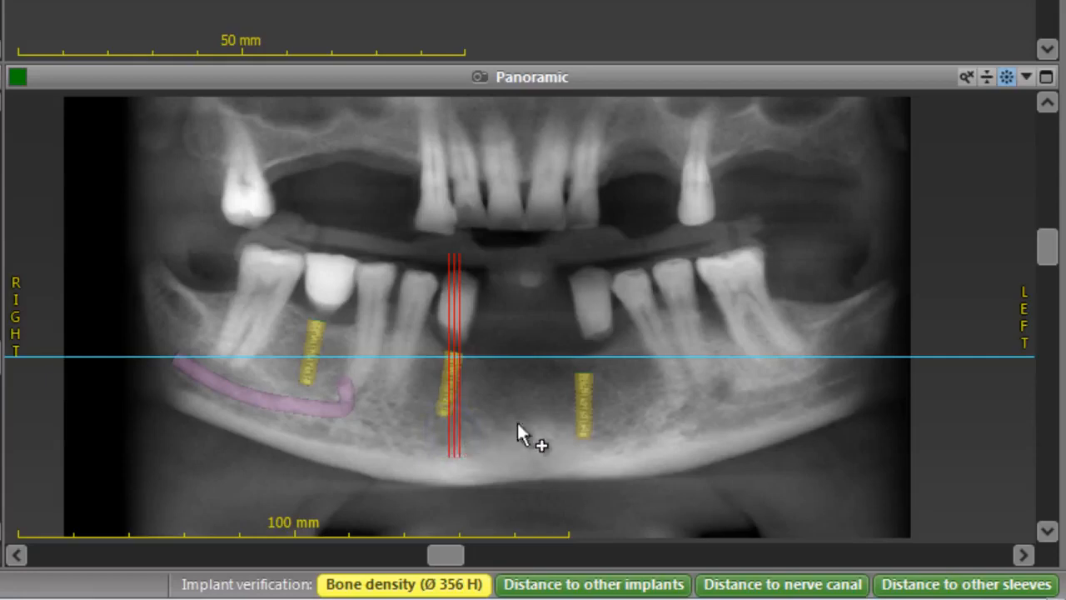
left_click_drag(585, 415, 603, 390)
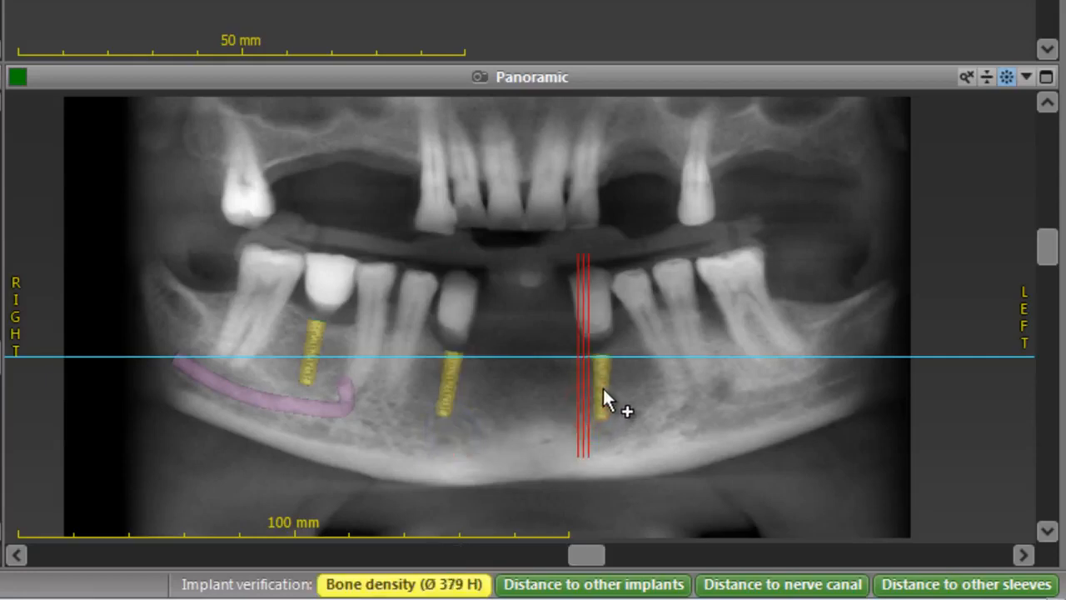
left_click_drag(600, 431, 611, 433)
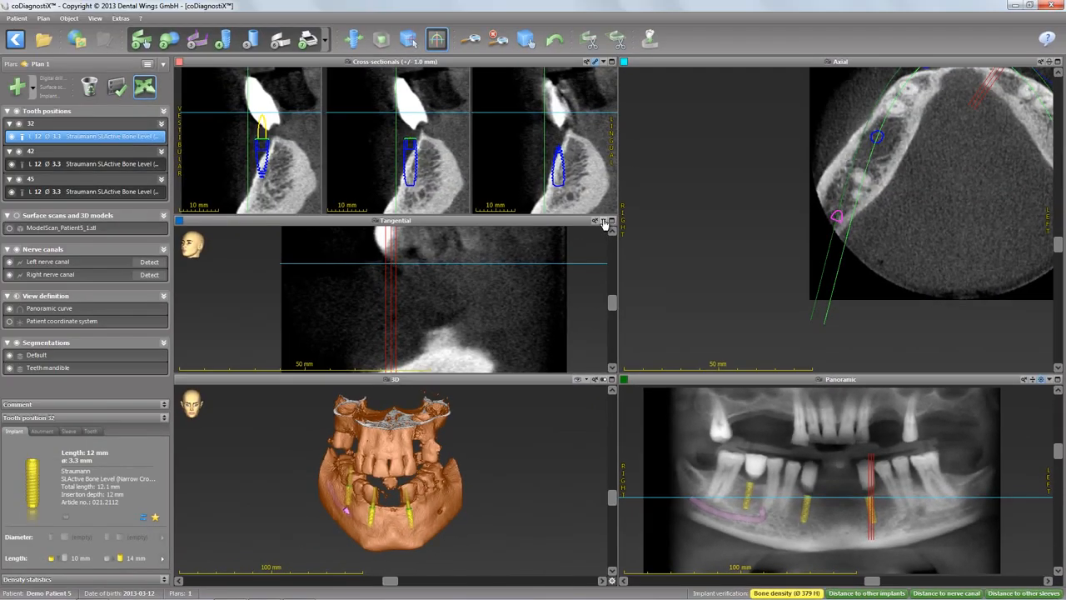
Show the model scan and adjust the position and angulation of implant 32 in the cross-sectional and tangential views.
left_click(604, 221)
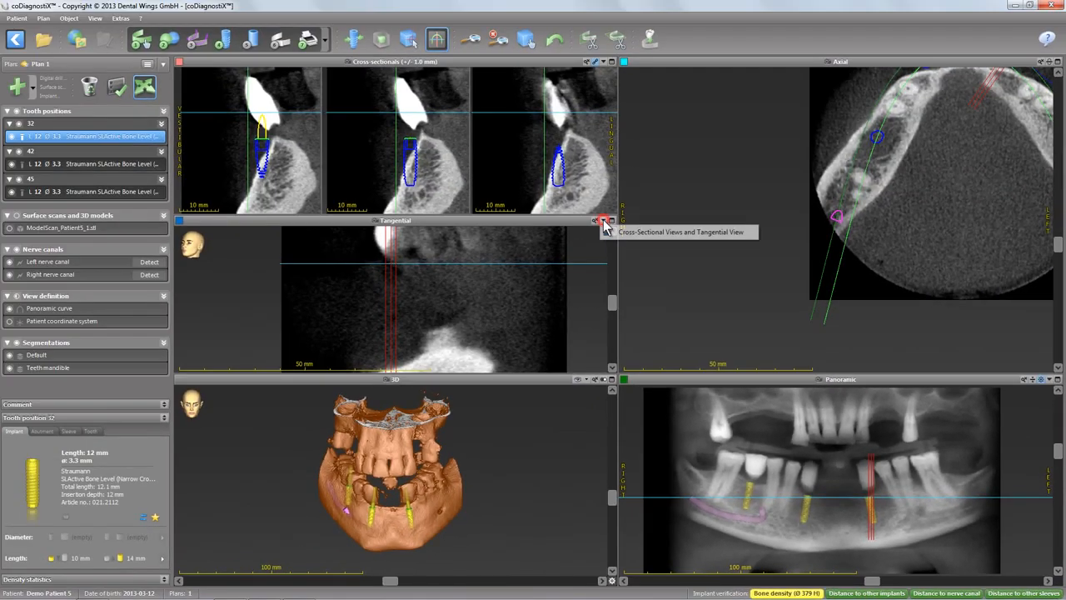
left_click(644, 231)
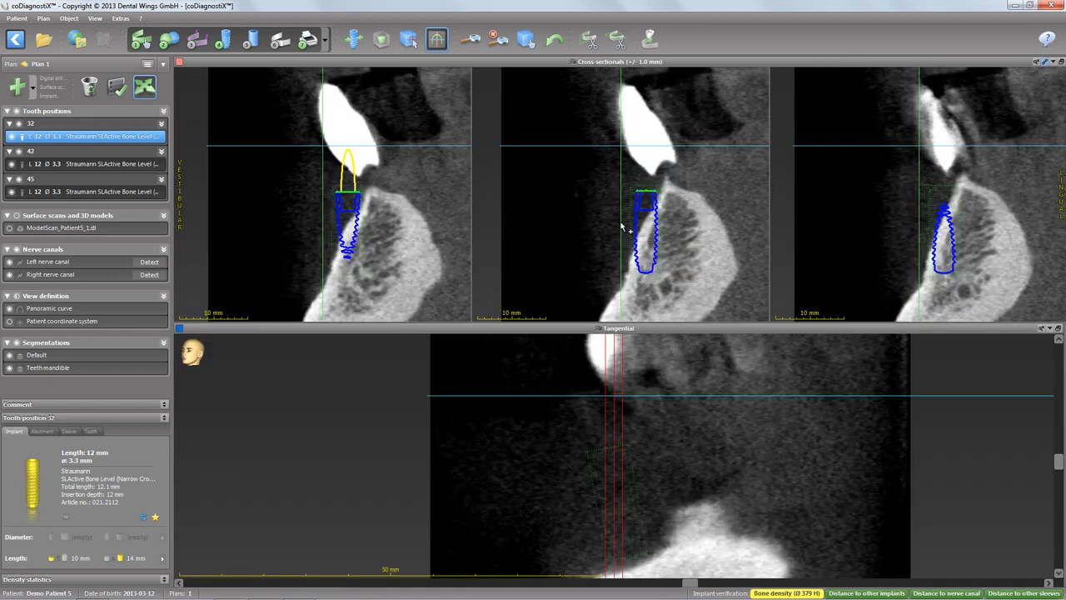
left_click(352, 39)
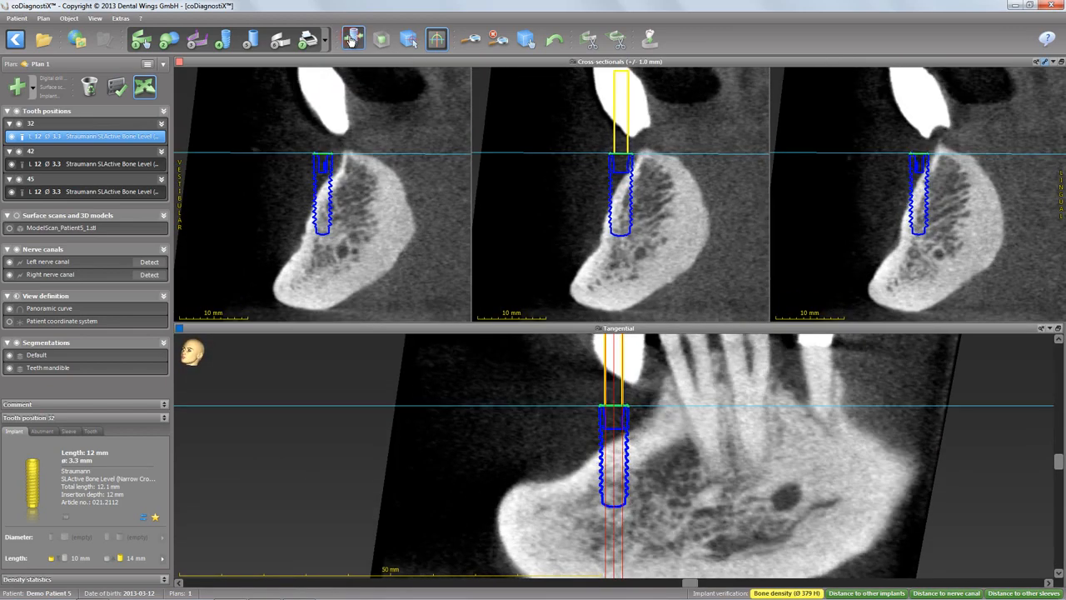
left_click(9, 229)
mouse_move(623, 197)
left_mouse_down()
mouse_move(646, 189)
mouse_move(647, 246)
mouse_move(621, 190)
mouse_move(623, 201)
left_mouse_up()
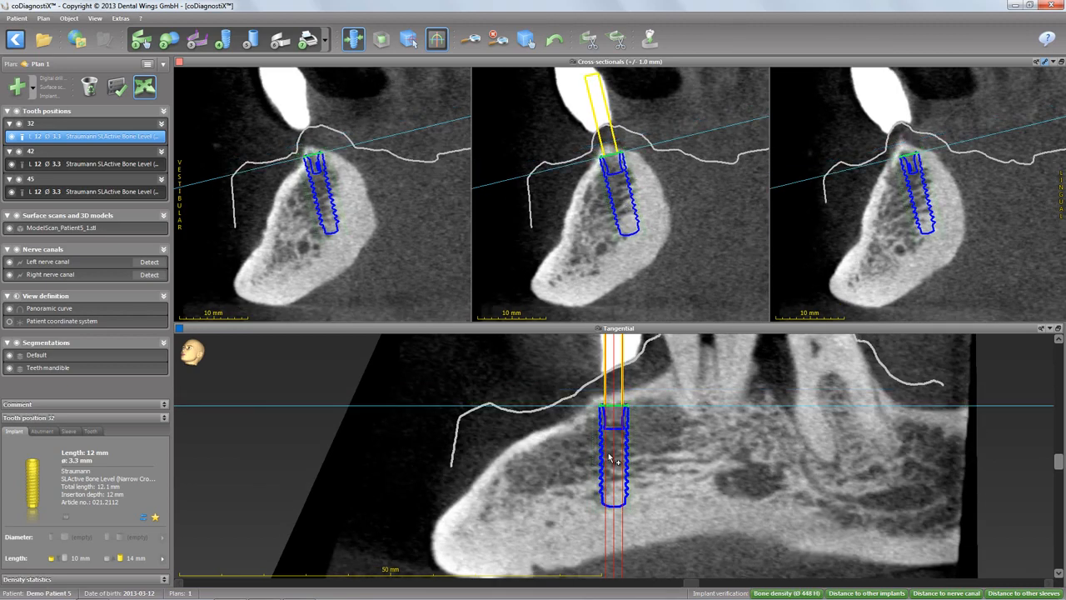
left_click_drag(609, 458, 614, 455)
left_click_drag(622, 503, 629, 504)
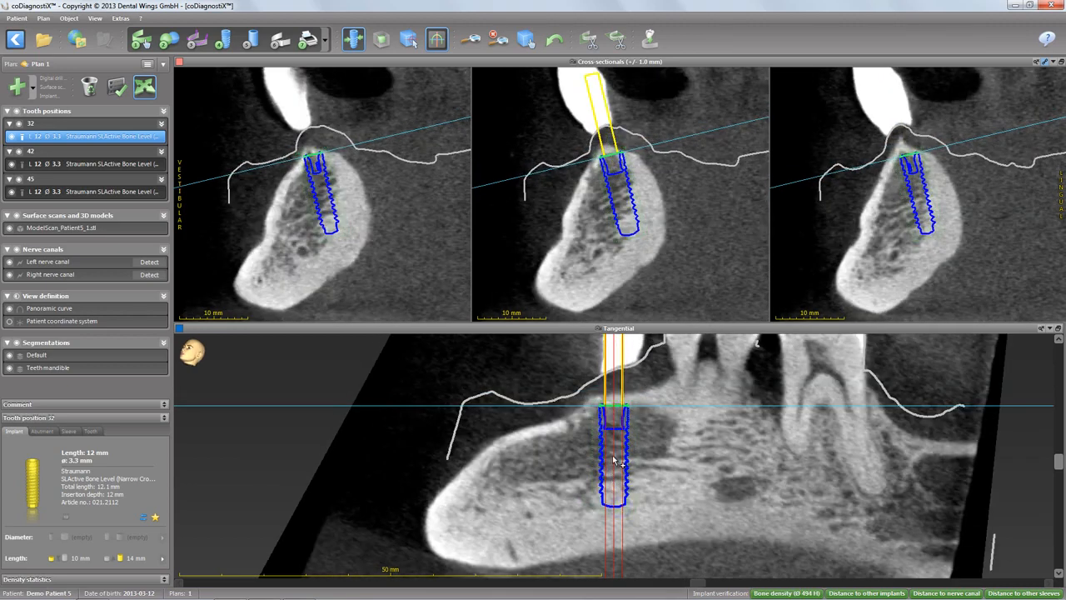
left_click_drag(613, 459, 620, 456)
left_click_drag(620, 204, 617, 203)
Select implant 42 and tilt and reposition it within the bone in the cross-sectional and tangential views.
left_click(110, 165)
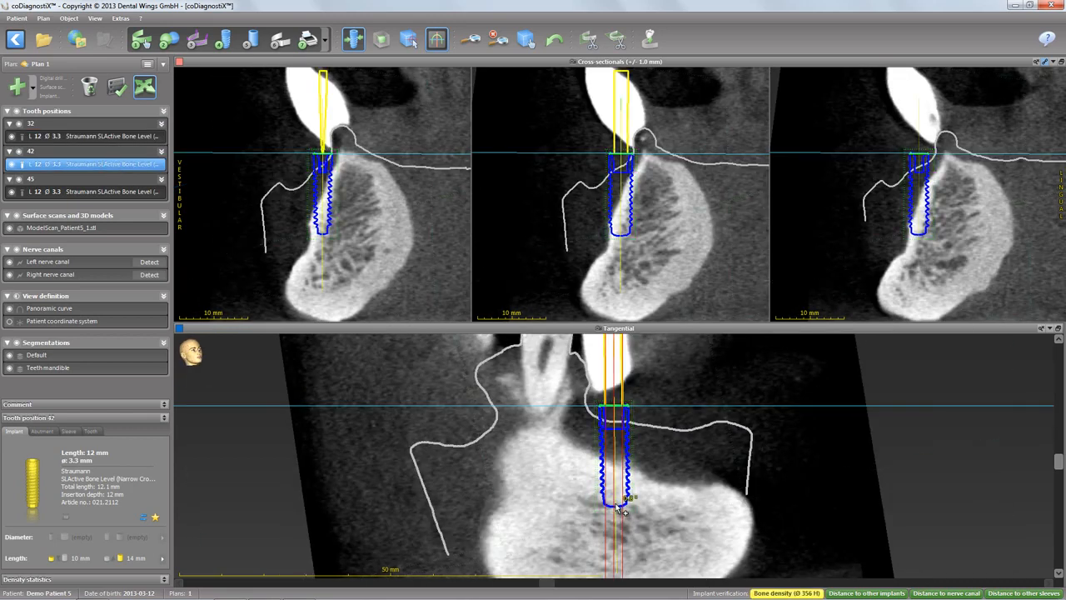
left_click_drag(626, 205, 654, 207)
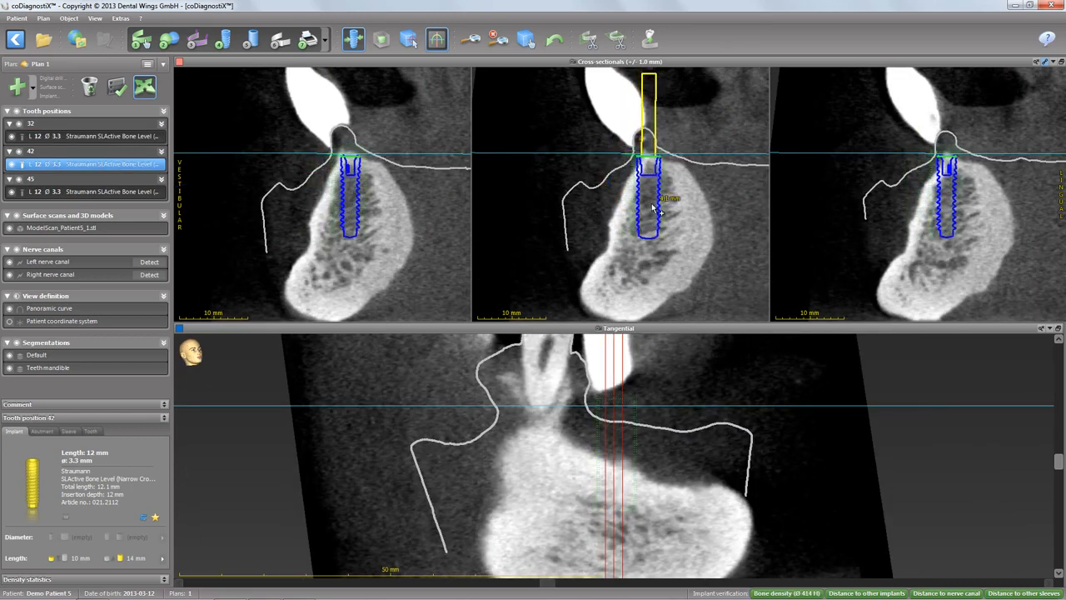
left_click_drag(624, 253, 657, 251)
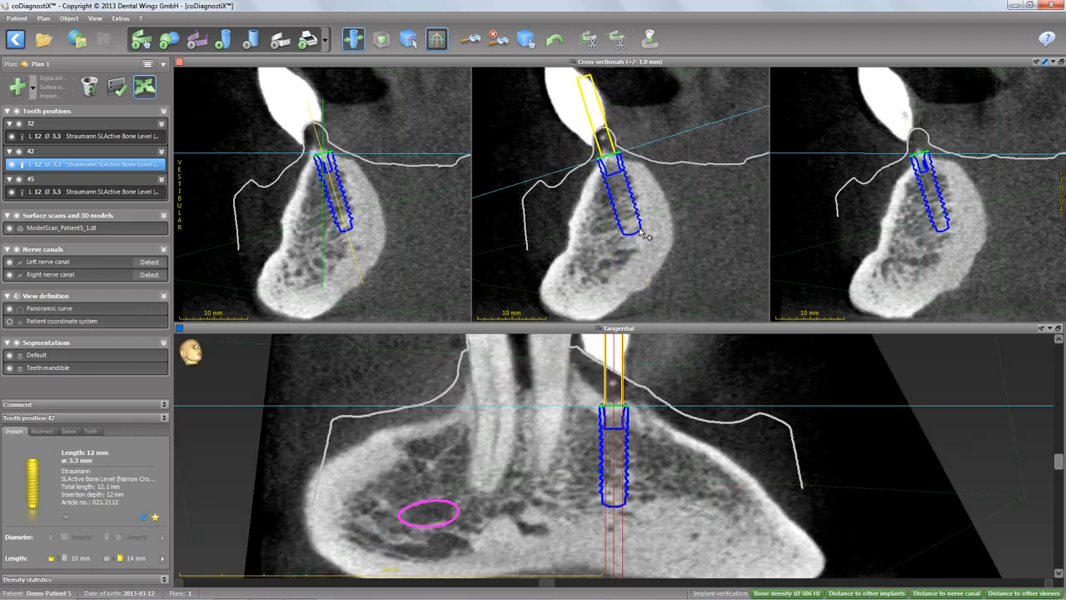
left_click_drag(624, 204, 621, 200)
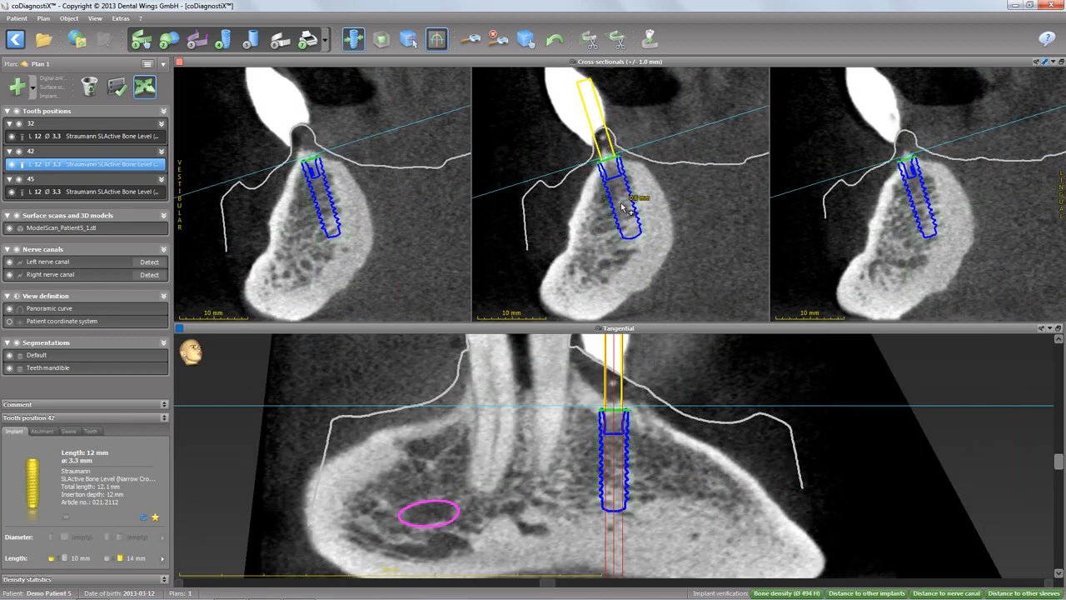
left_click_drag(613, 511, 613, 512)
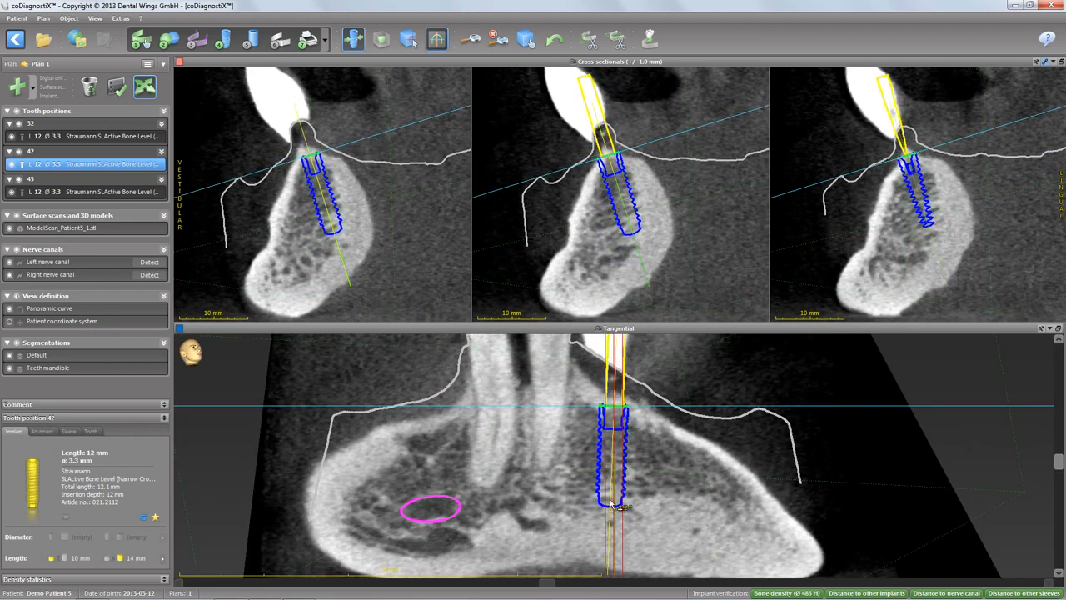
left_click_drag(613, 457, 611, 457)
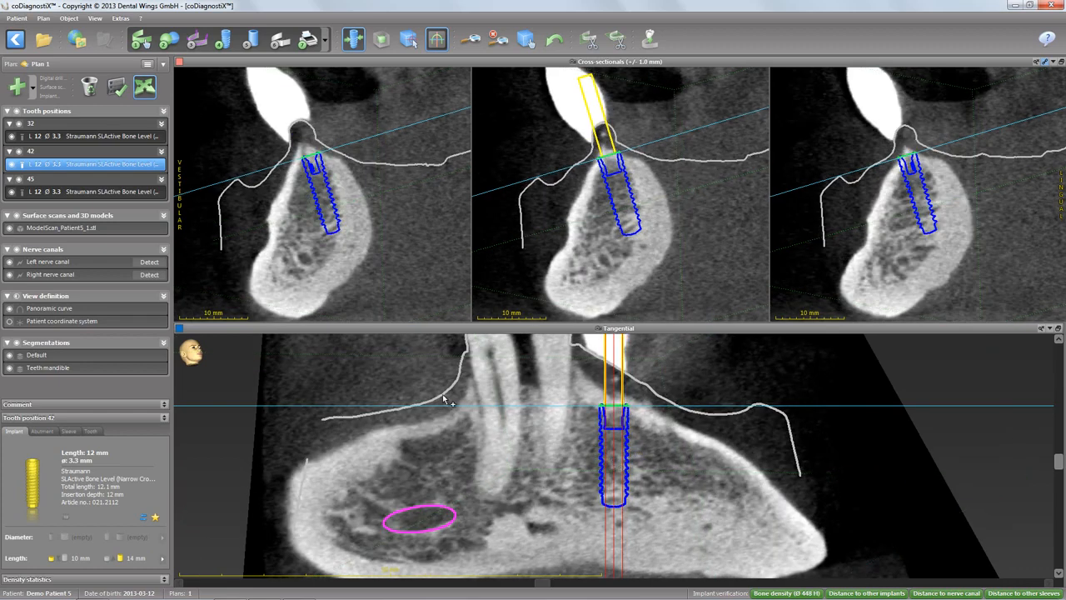
Replace implant 45 with a Straumann SLActive Standard (Regular Neck) 8 mm, ø 4.1 mm implant.
left_click(93, 193)
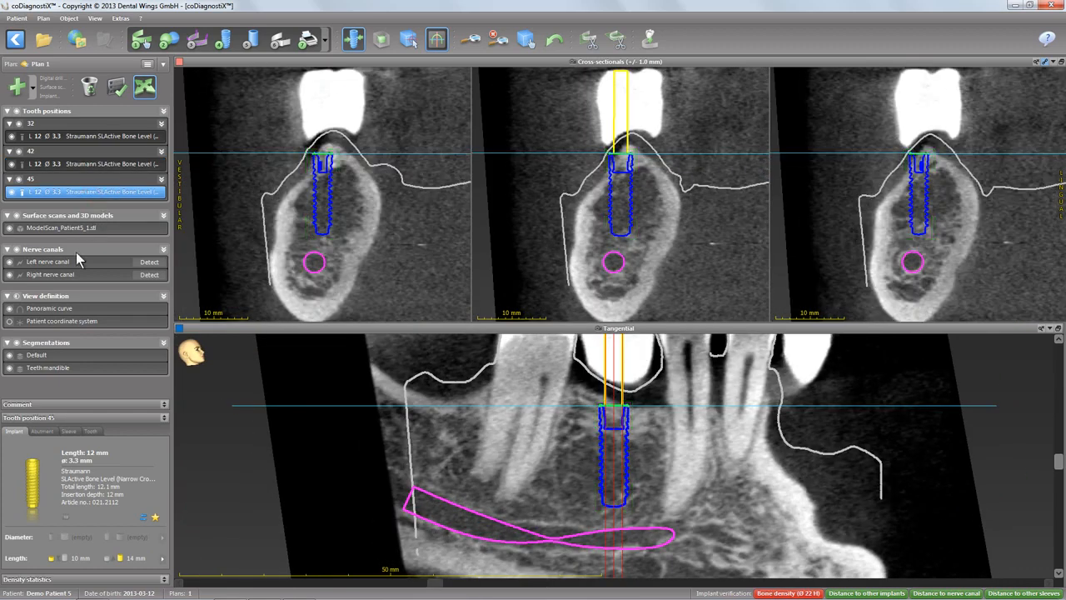
left_click(145, 522)
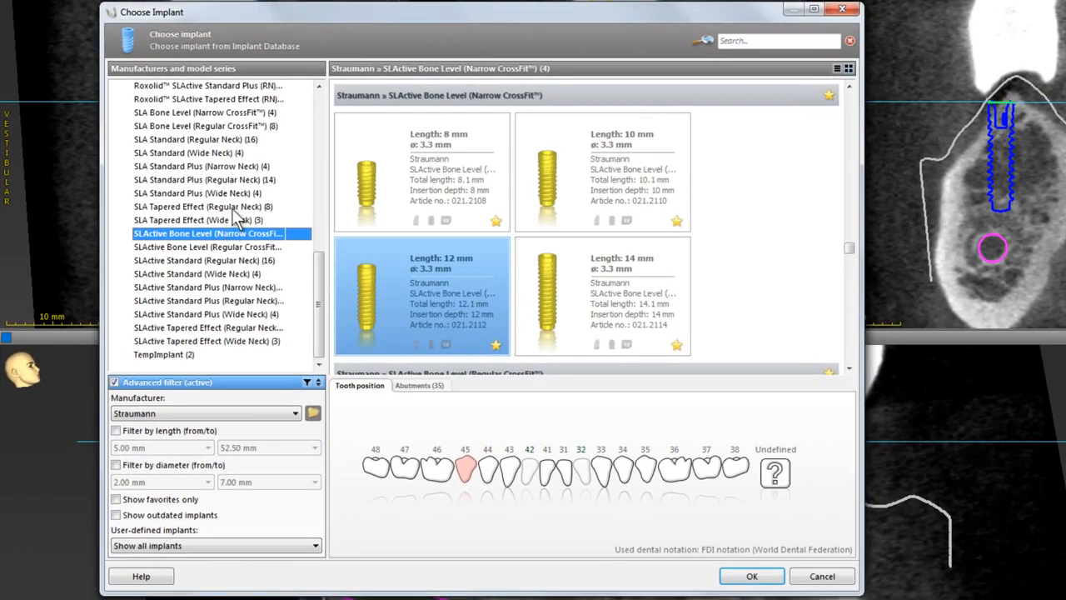
left_click(227, 261)
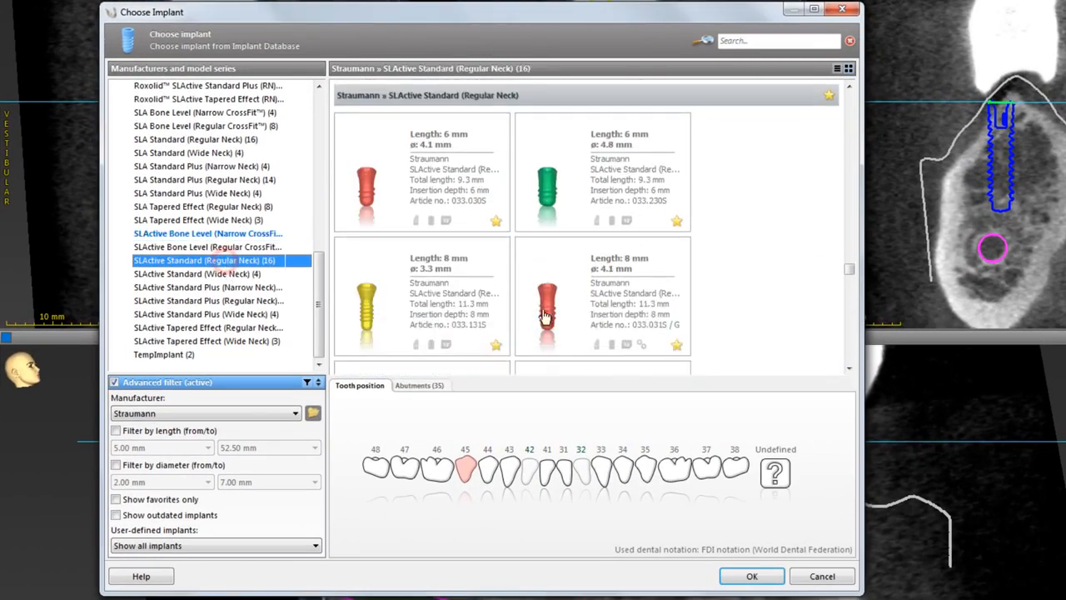
left_click(599, 299)
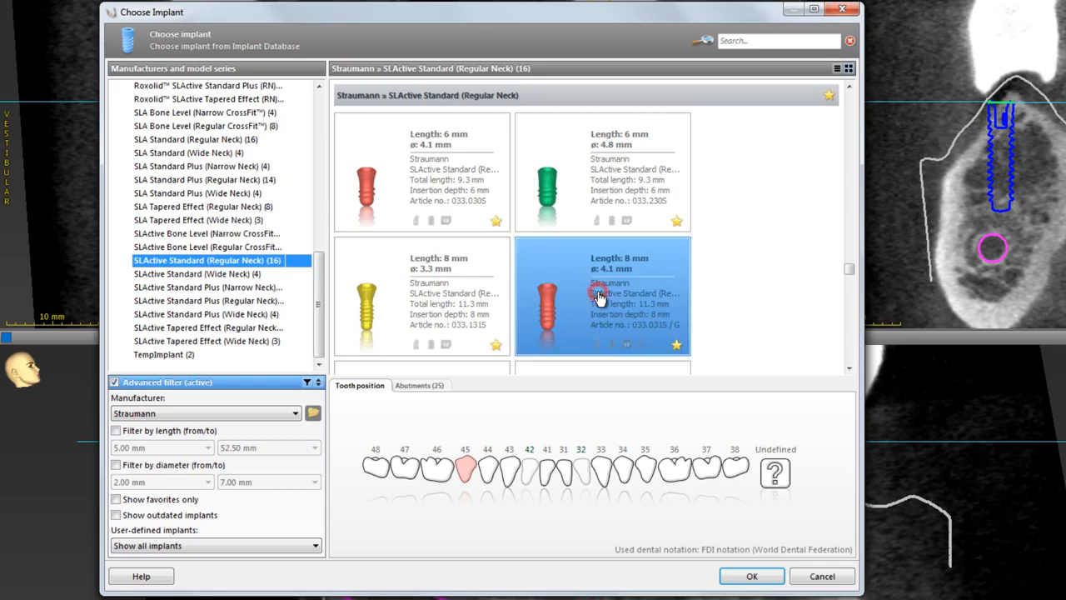
left_click(749, 577)
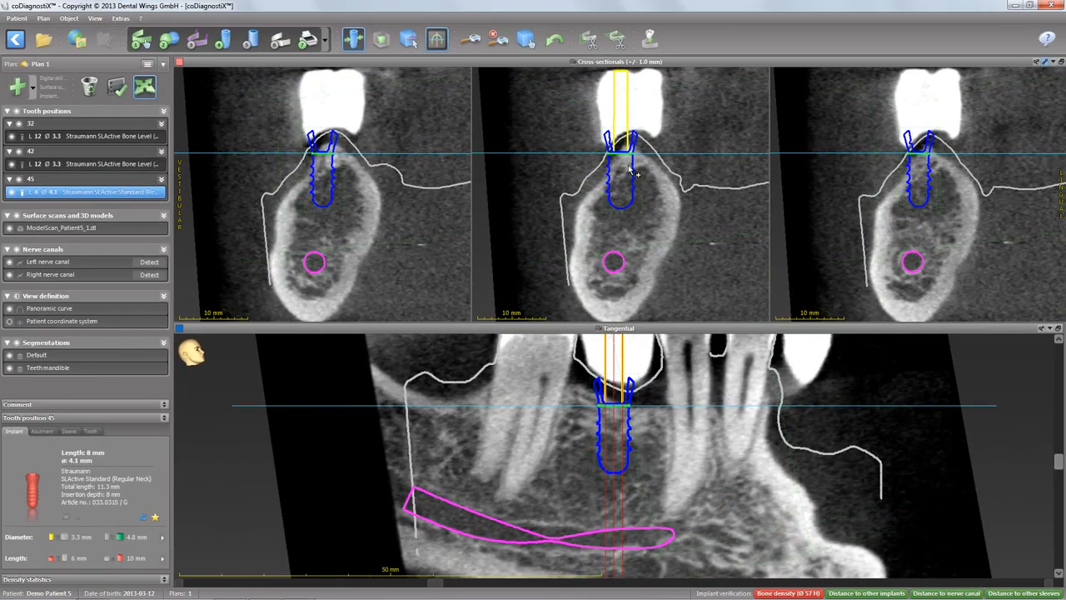
Adjust implant 45's position in the cross-sectional and tangential views.
left_click_drag(629, 169, 638, 177)
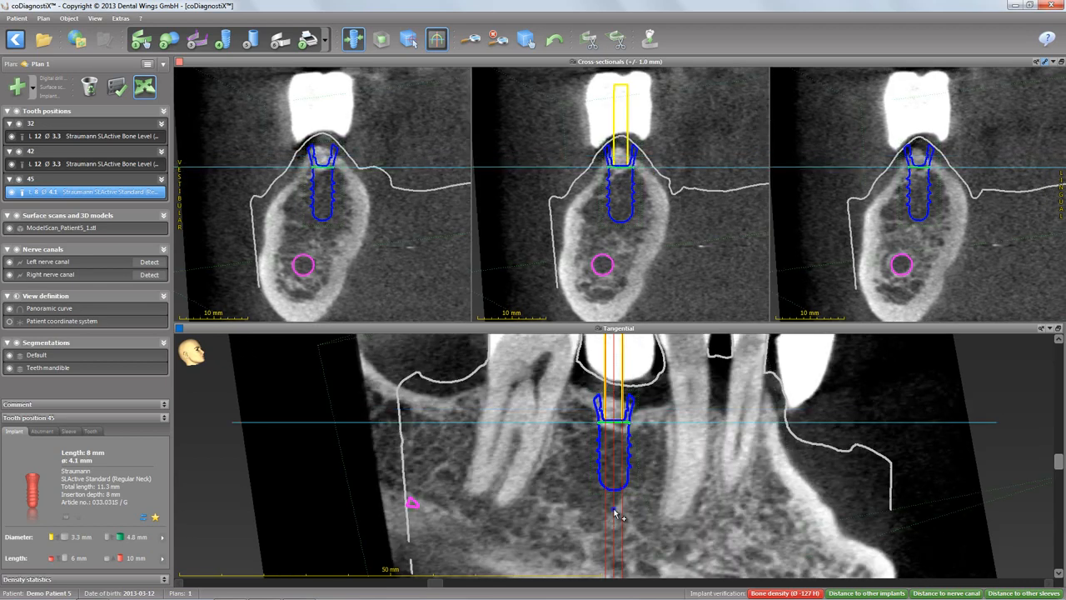
left_click_drag(614, 510, 606, 500)
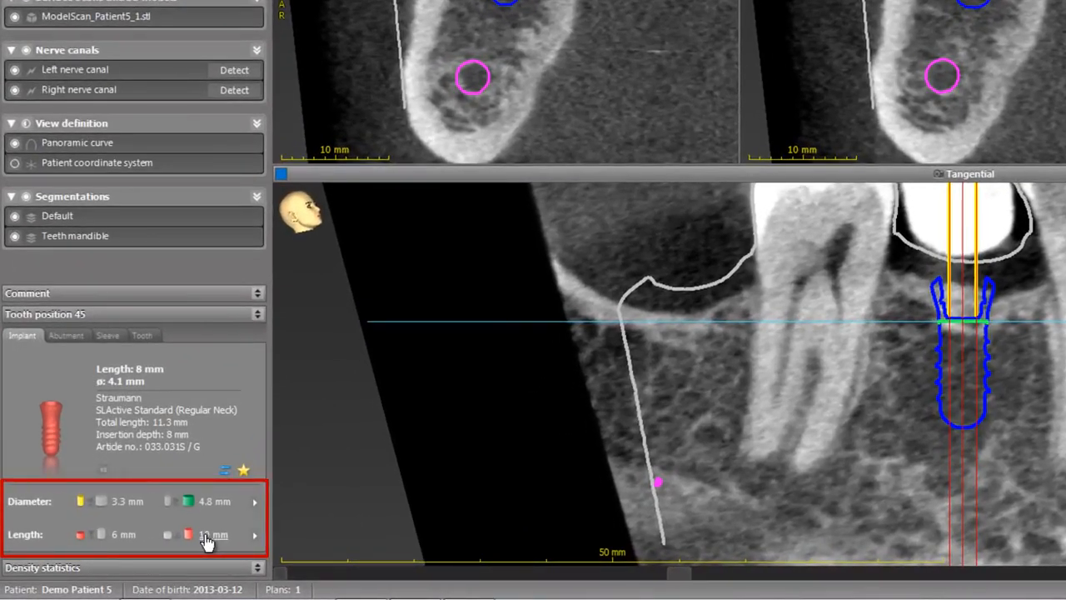
Set implant 45's length to 10 mm.
left_click(208, 535)
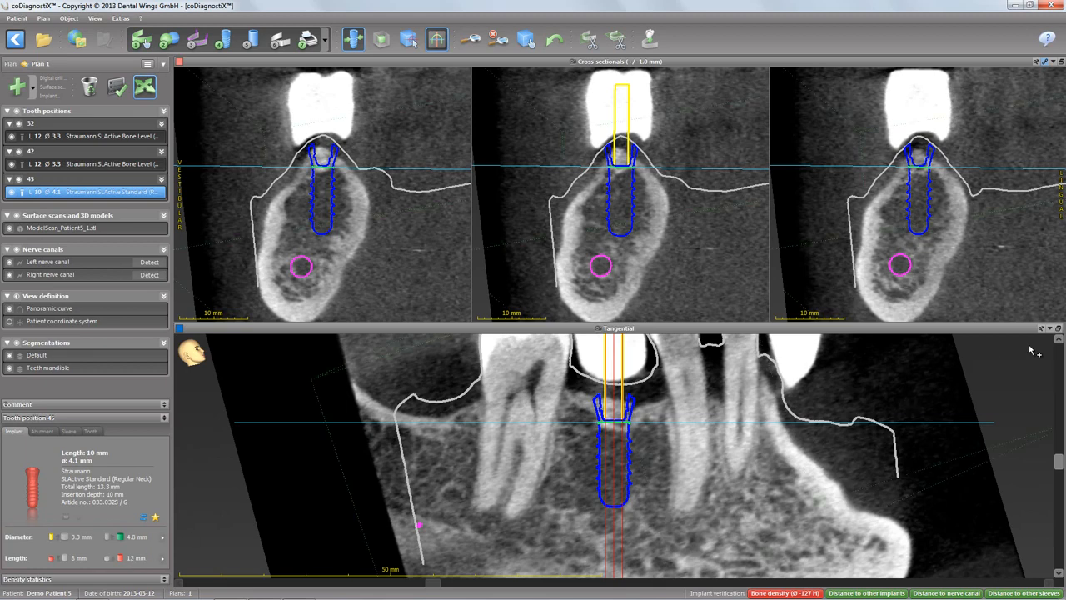
left_click(1058, 331)
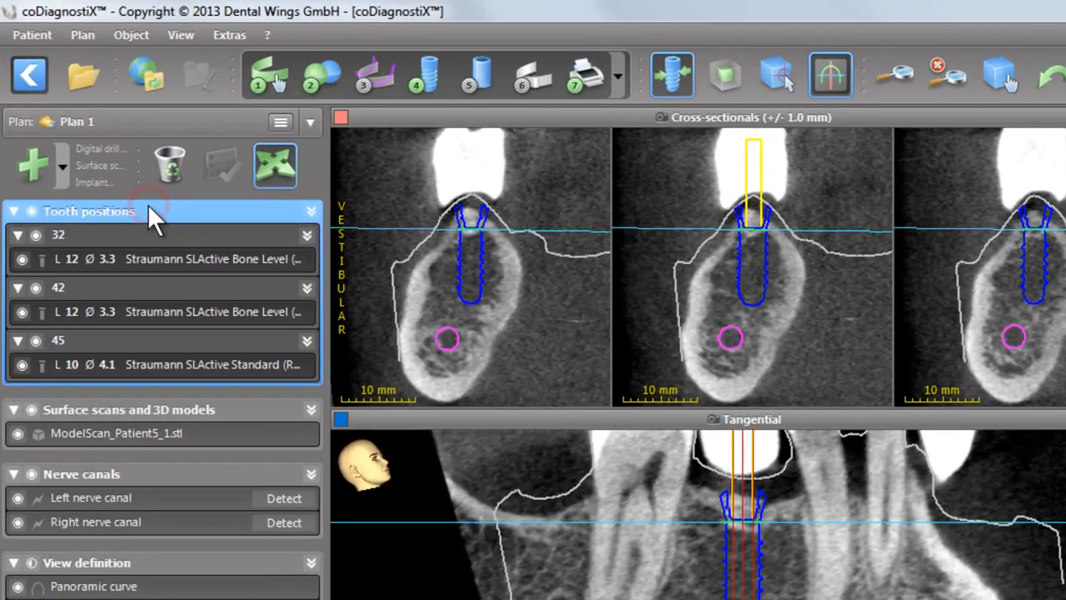
left_click(109, 110)
Assign the Straumann Guided Surgery sleeve system to the implants.
left_click(483, 81)
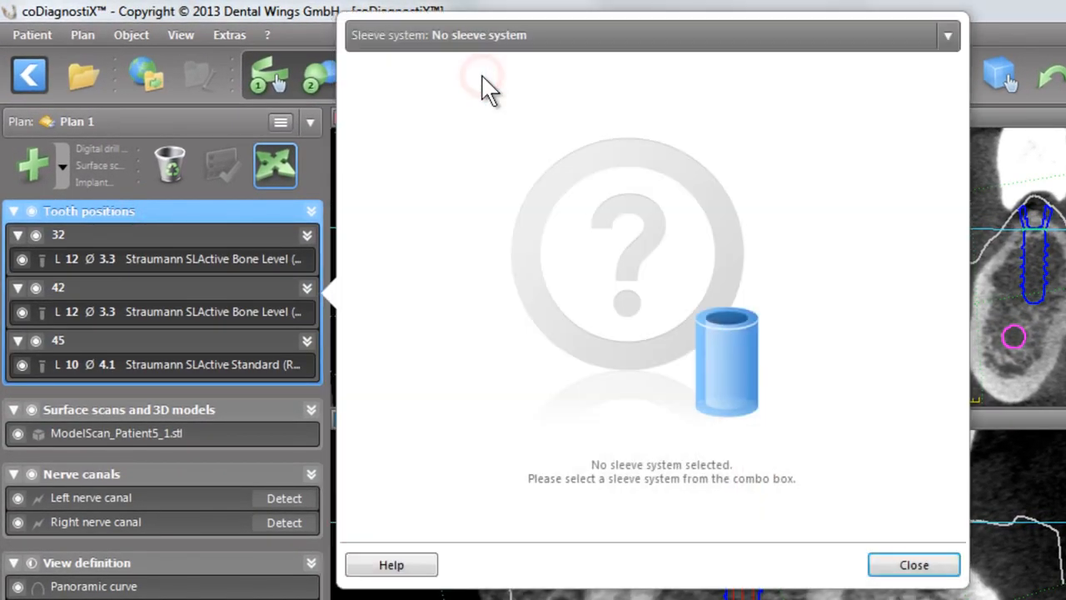
left_click(613, 36)
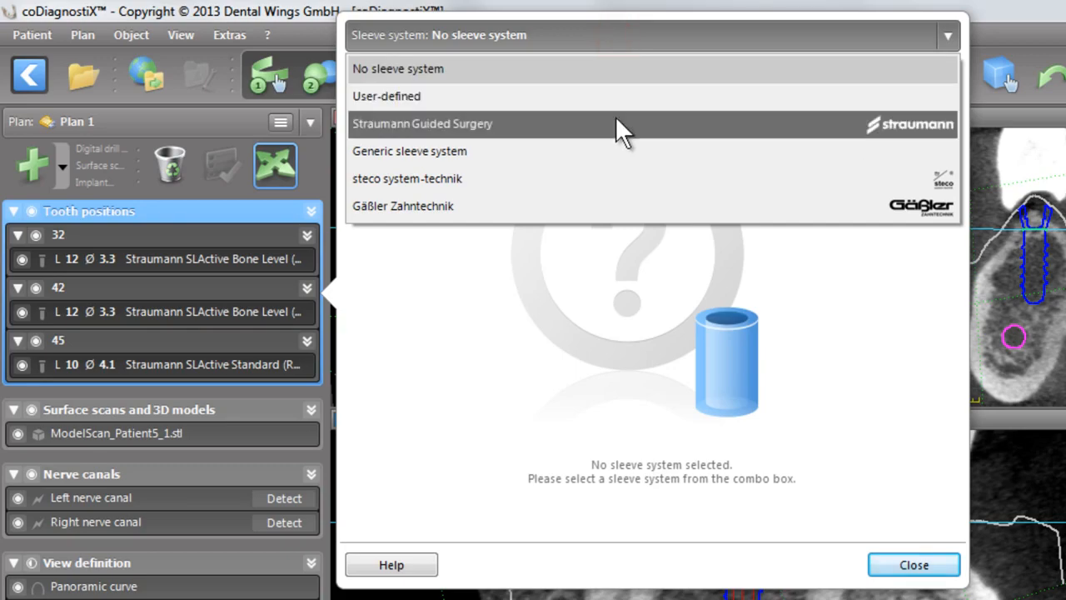
left_click(615, 116)
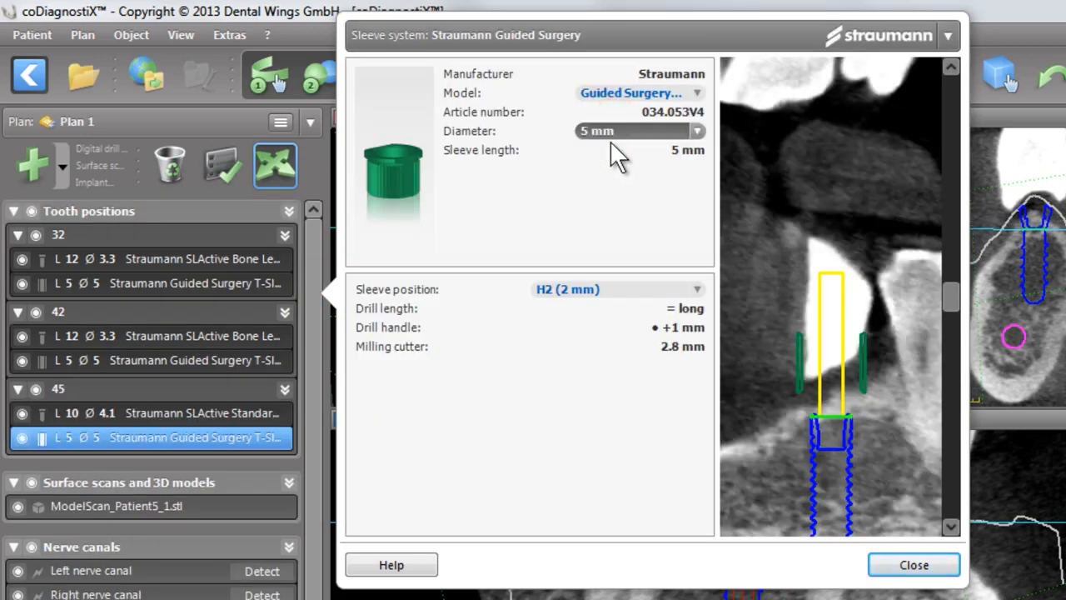
left_click(901, 565)
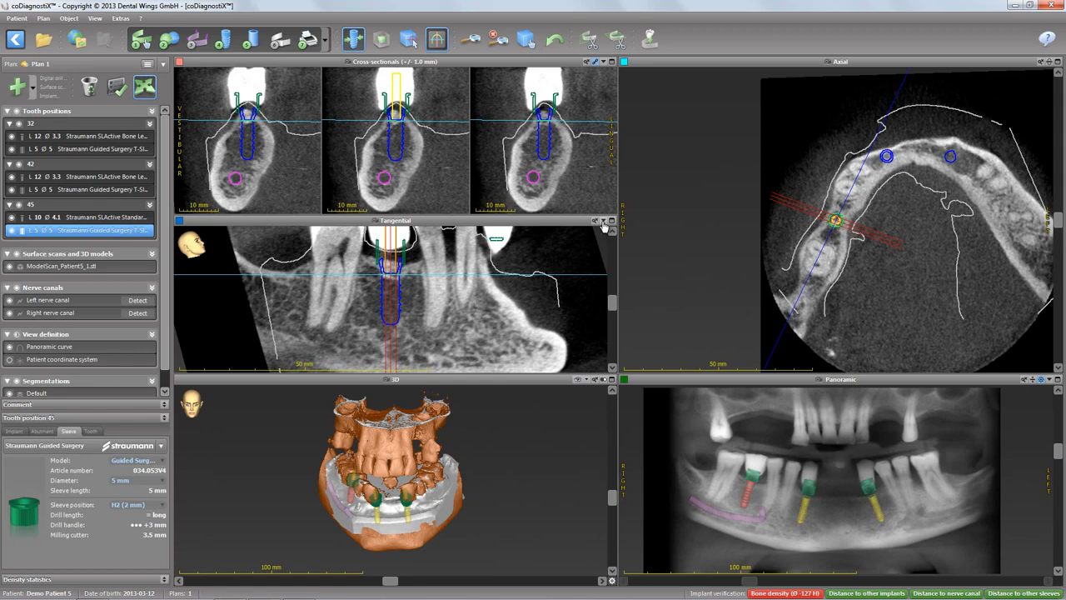
Raise implant 45's sleeve to position H6 (6 mm) in the tangential view.
left_click(603, 222)
left_click(666, 232)
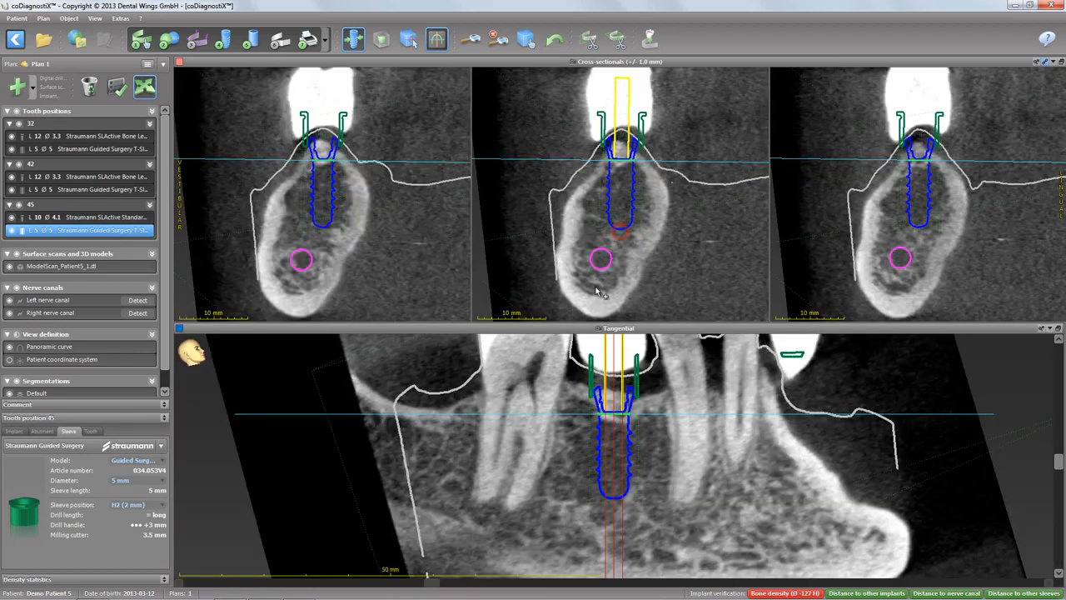
scroll(621, 474, "down", 2)
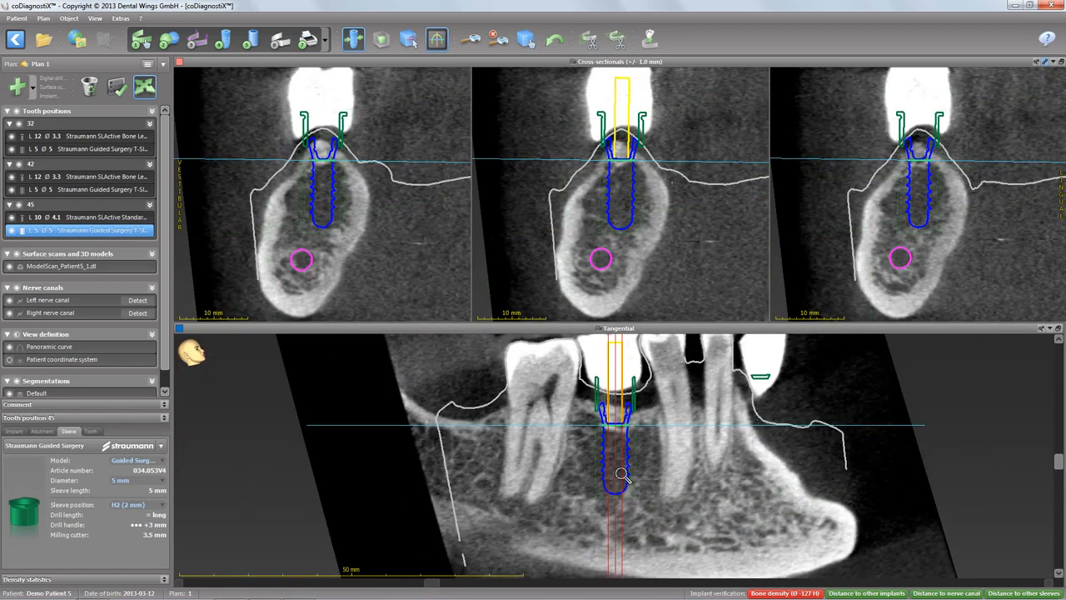
left_click_drag(619, 395, 620, 374)
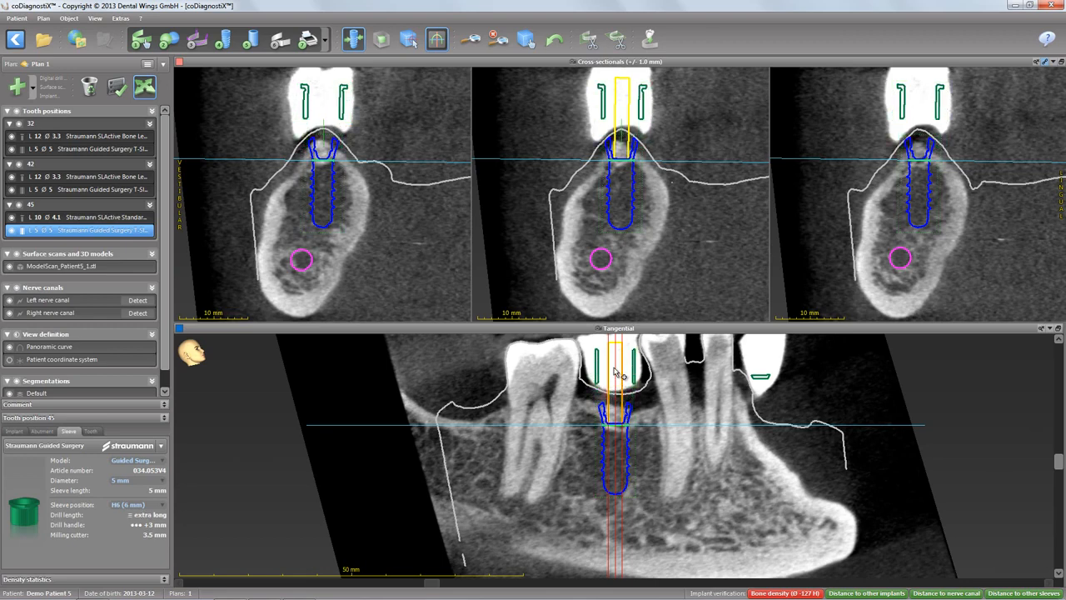
Raise the sleeves of implants 42 and 32 to position H6 (6 mm).
left_click(93, 190)
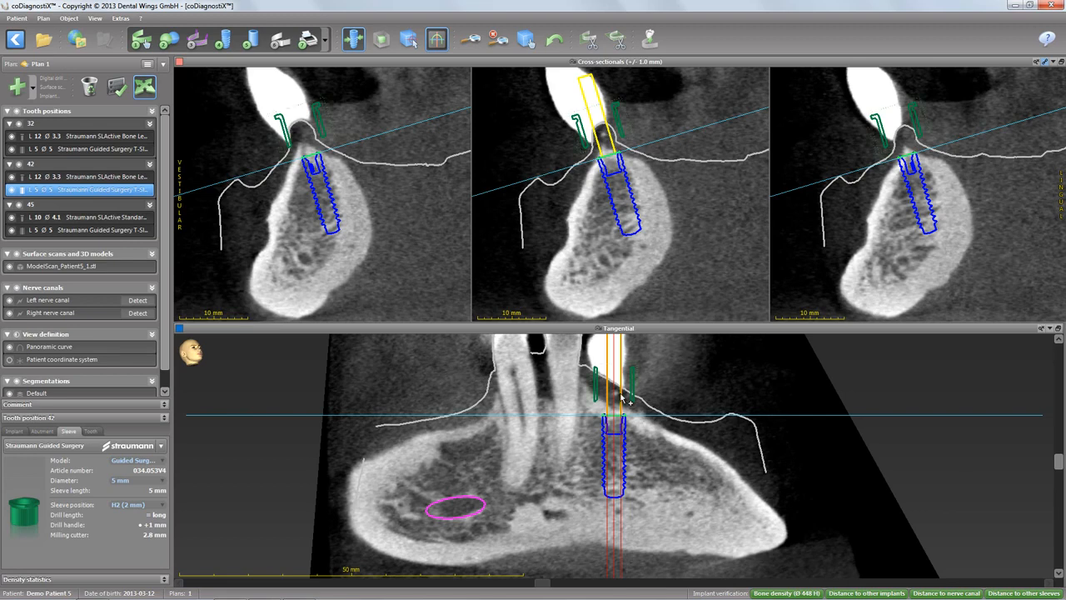
left_click_drag(625, 401, 618, 362)
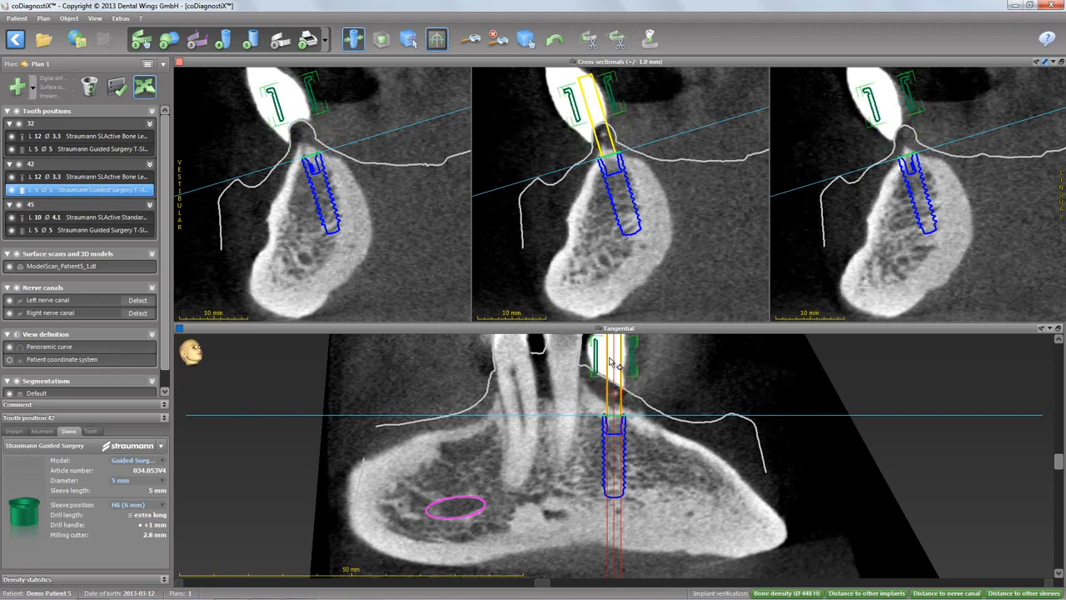
left_click(71, 146)
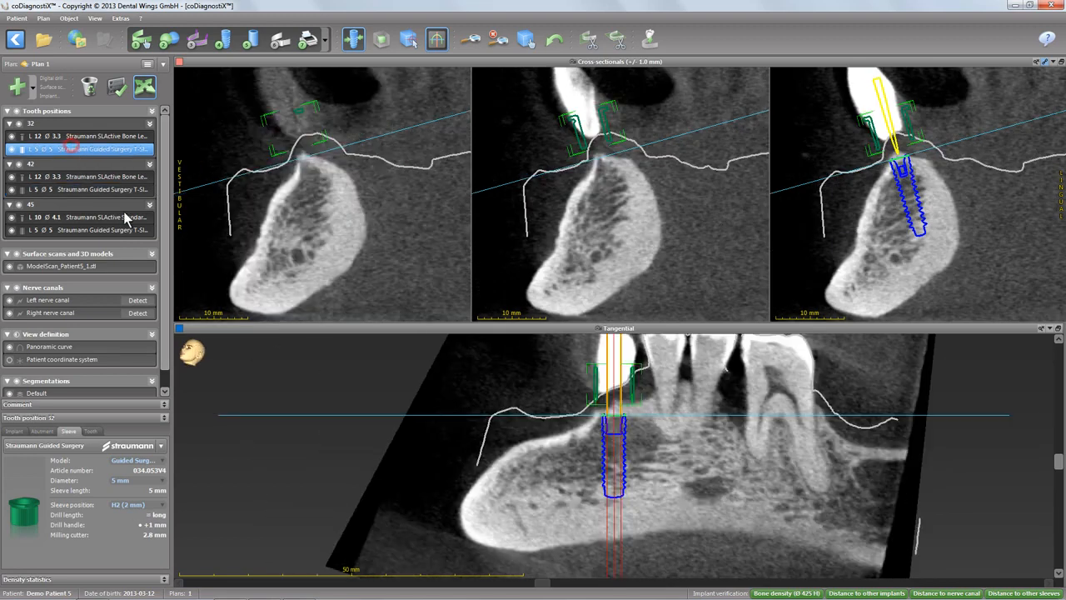
left_click_drag(601, 392, 616, 365)
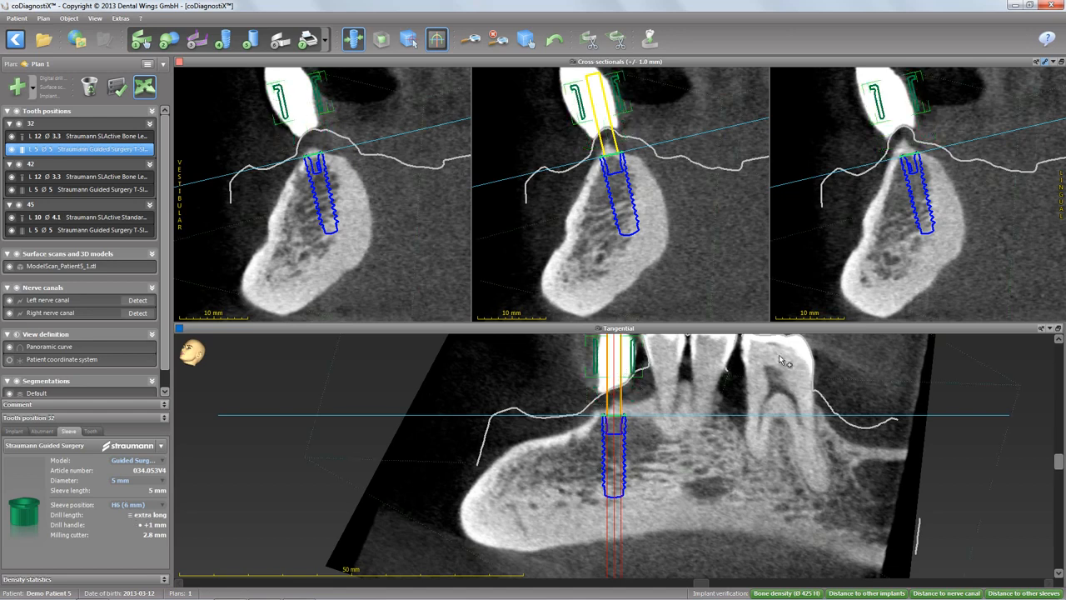
Start designing a new digital drill guide based on ModelScan_Patient5_1.stl.
left_click(1058, 329)
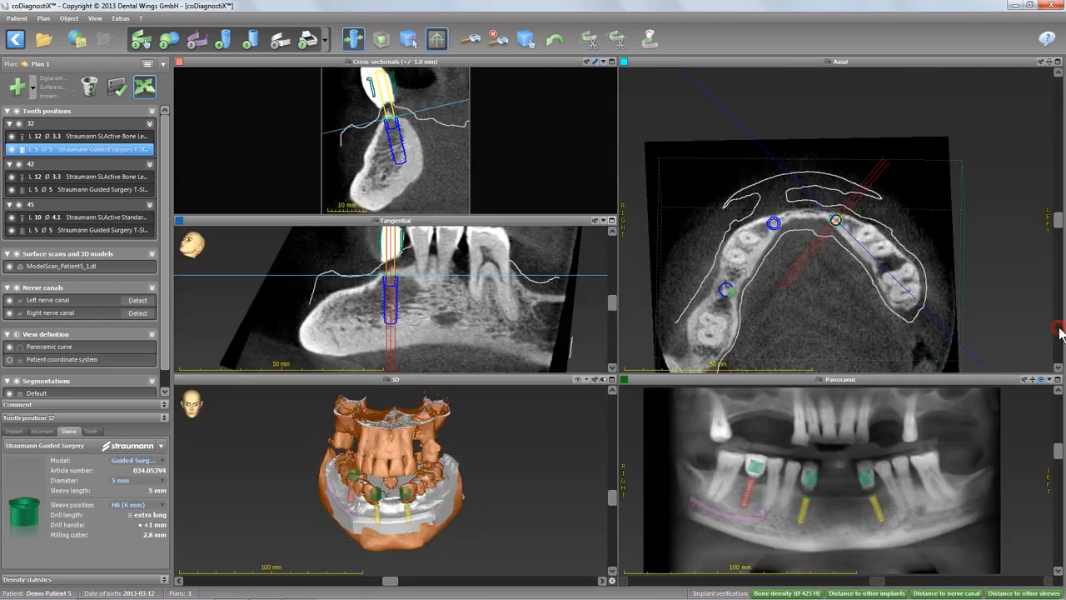
left_click(280, 40)
left_click(282, 44)
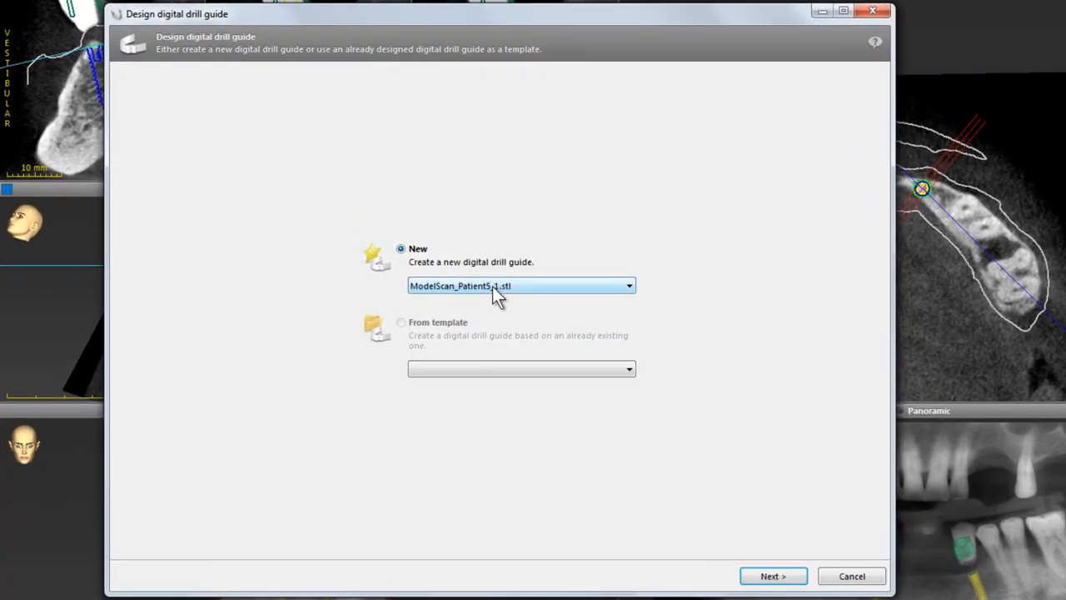
left_click(773, 576)
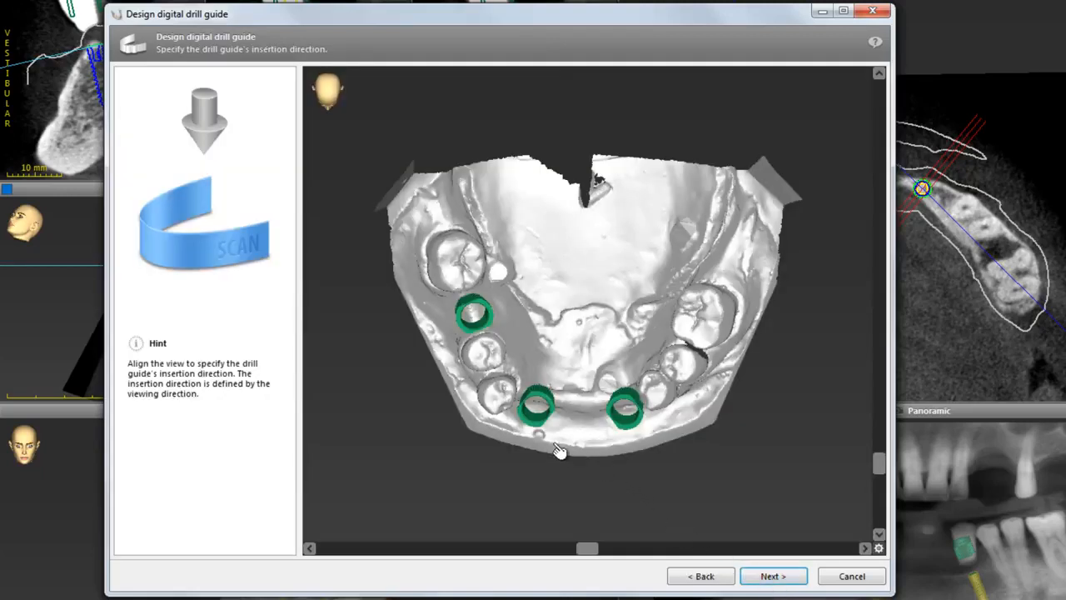
Accept the drill guide's insertion direction from the occlusal view of the model.
scroll(560, 450, "up", 10)
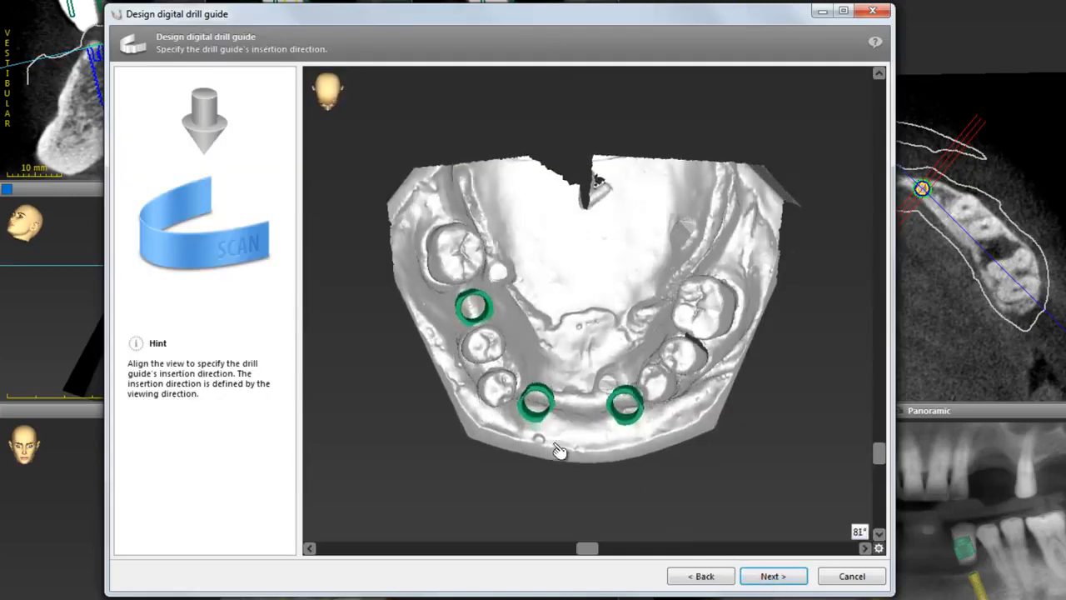
scroll(559, 450, "up", 1)
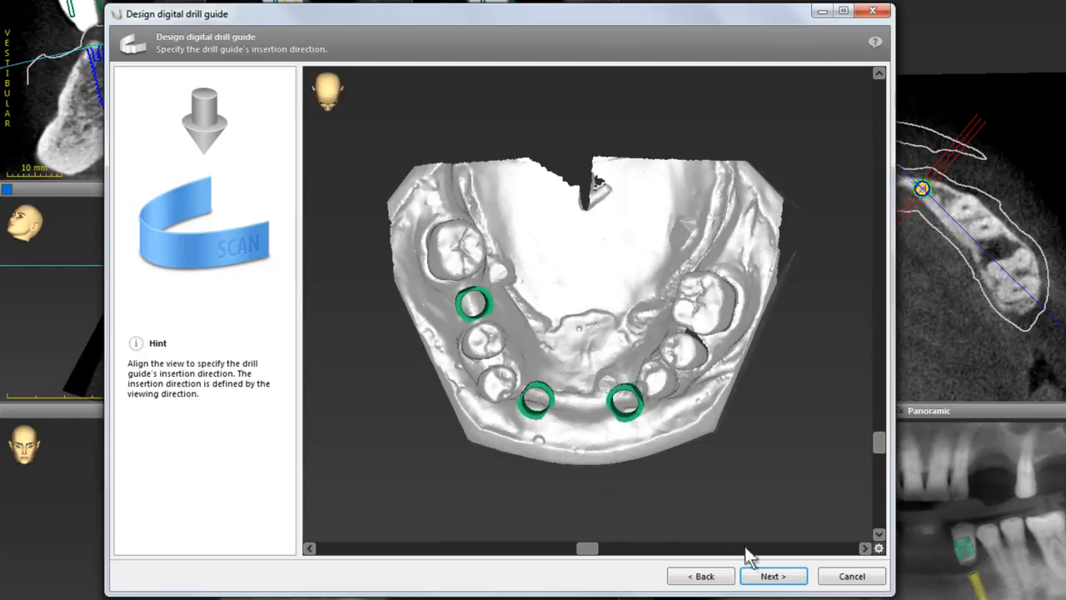
left_click(771, 577)
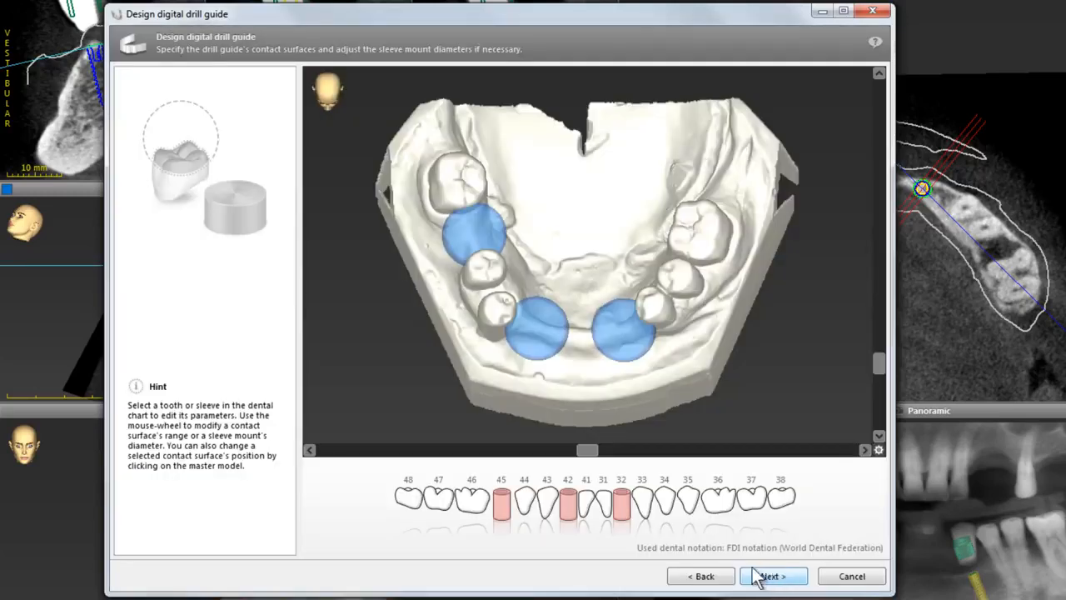
Select teeth 46, 44, 43, 33, 34 and 35 as contact surfaces in the dental chart.
left_click(471, 499)
left_click(546, 499)
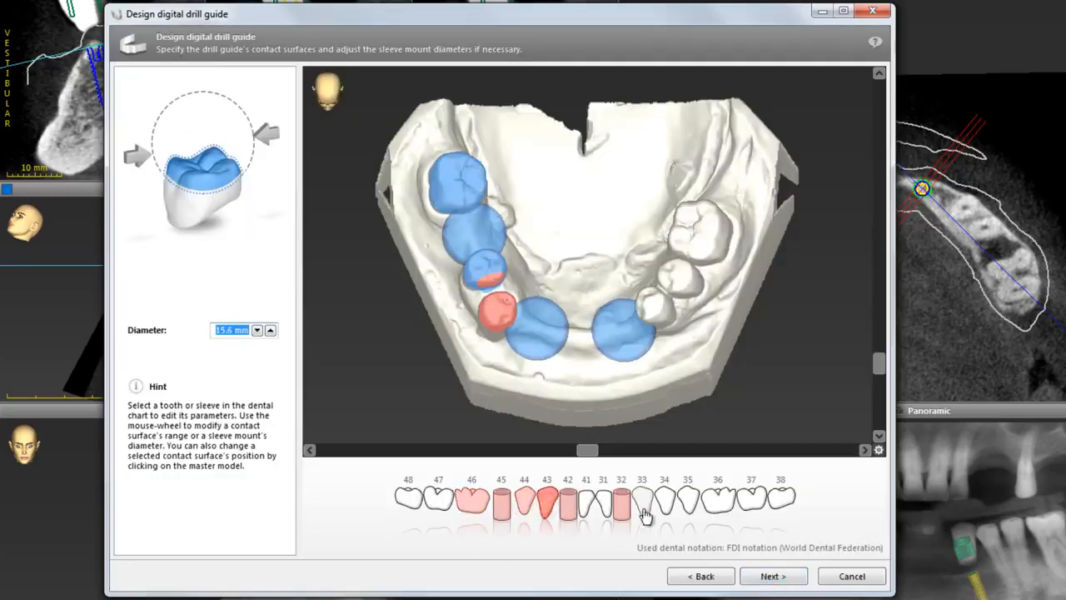
left_click(642, 500)
left_click(664, 499)
left_click(688, 499)
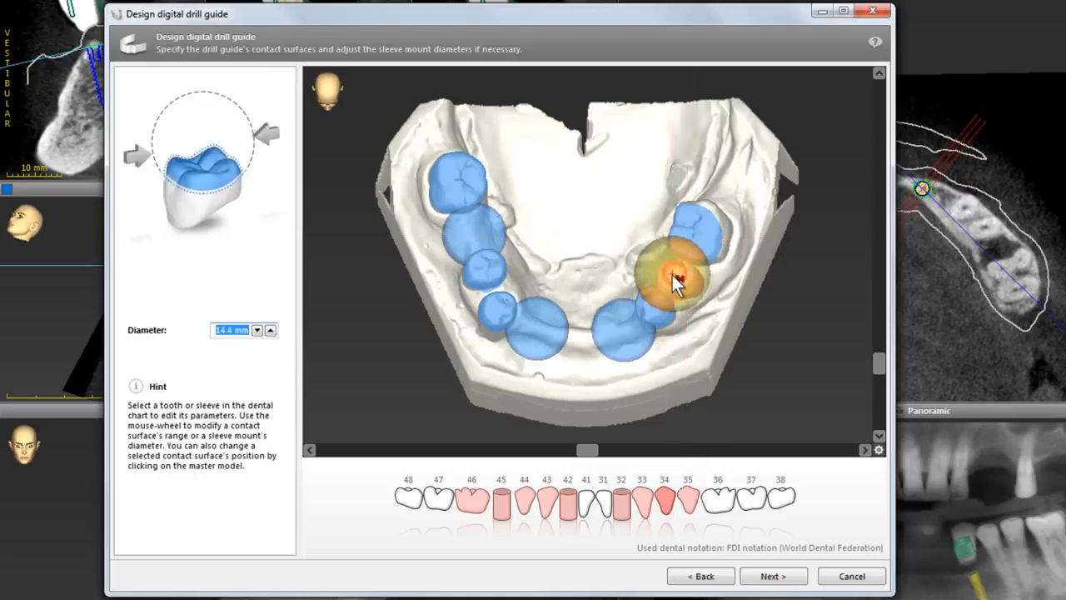
Reposition the contact surfaces on the selected teeth directly on the model.
left_click(646, 309)
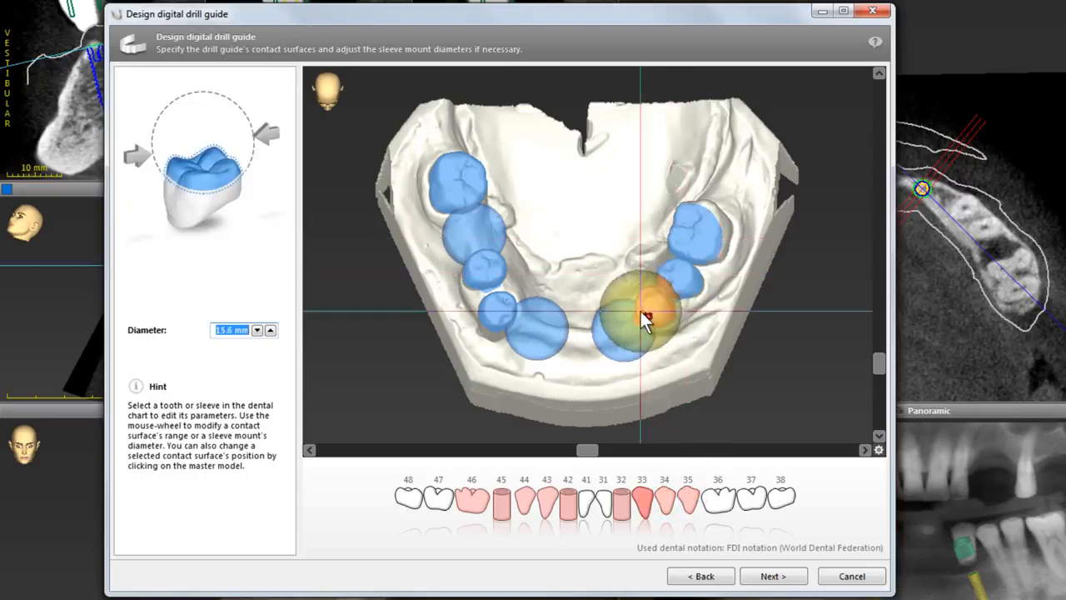
left_click(498, 312)
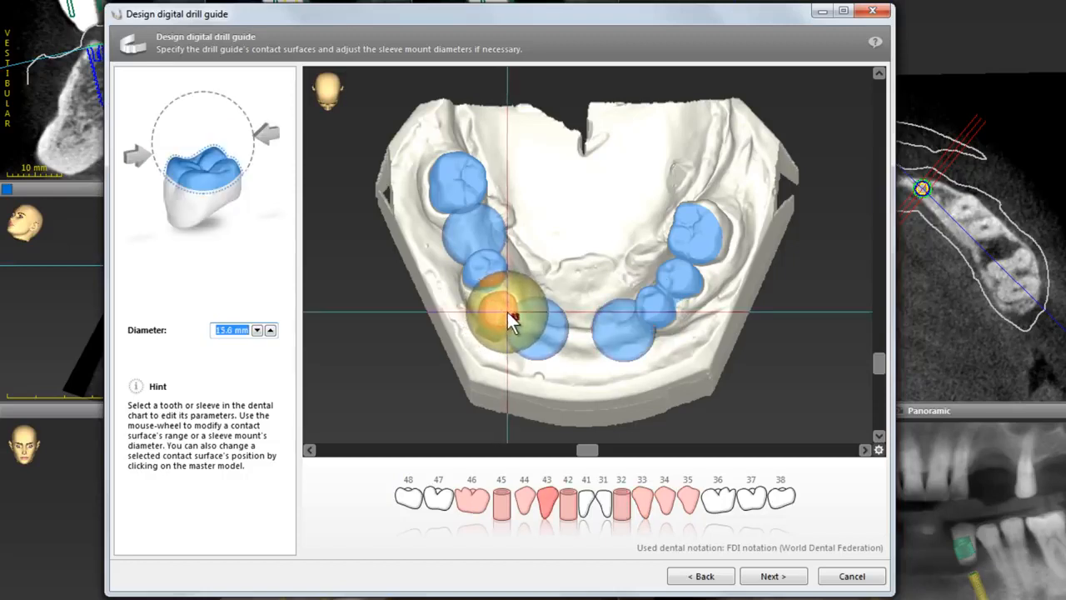
left_click(489, 268)
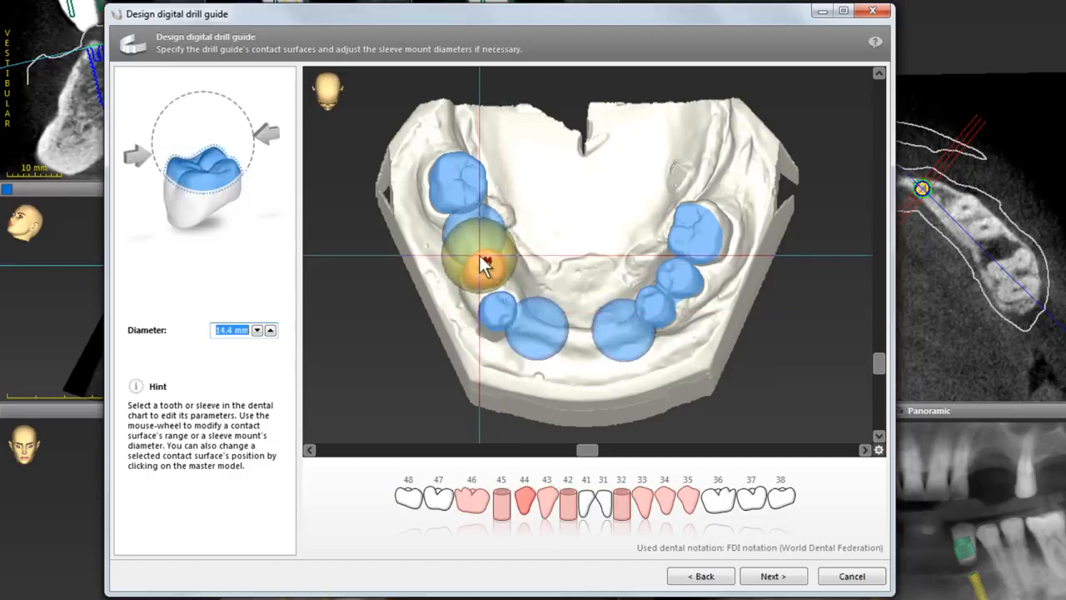
left_click(466, 191)
left_click(486, 268)
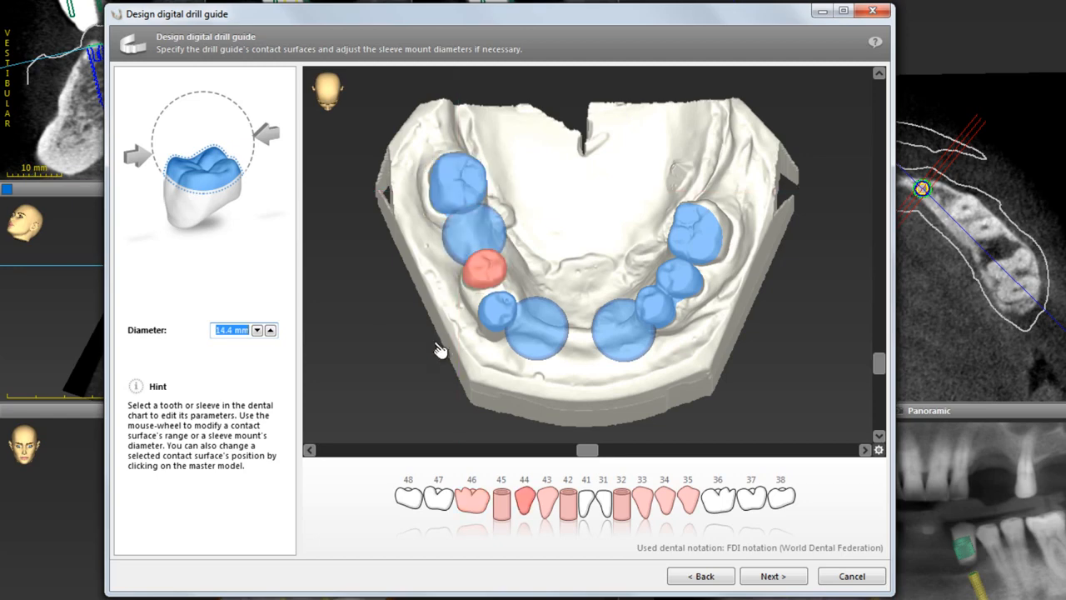
Inspect the contact surfaces and sleeve mounts from a side view of the model.
right_click_drag(433, 356, 506, 249)
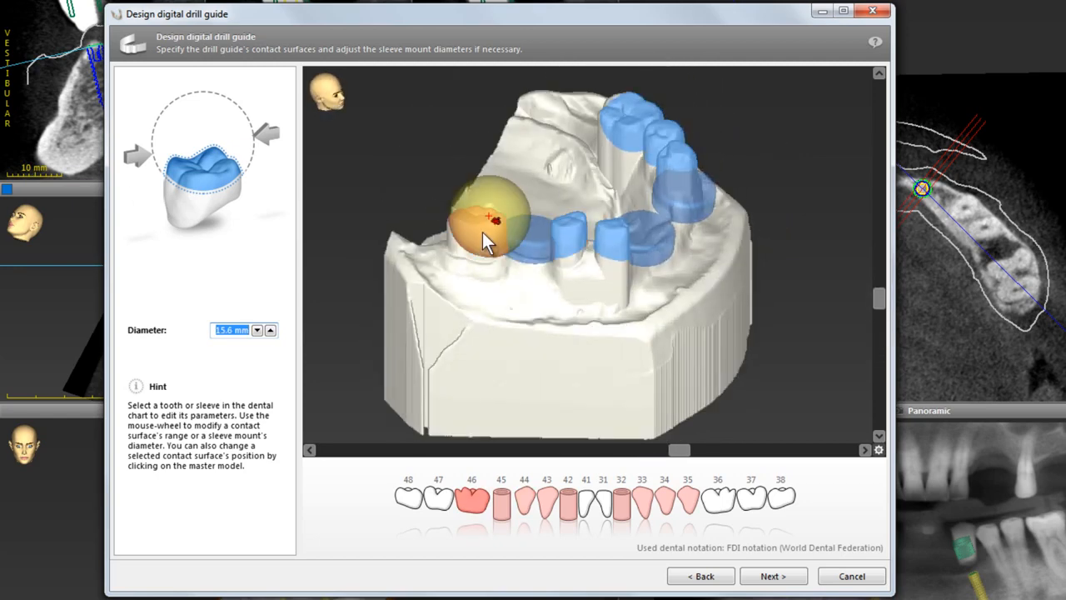
left_click(617, 241)
right_click_drag(618, 242, 532, 211)
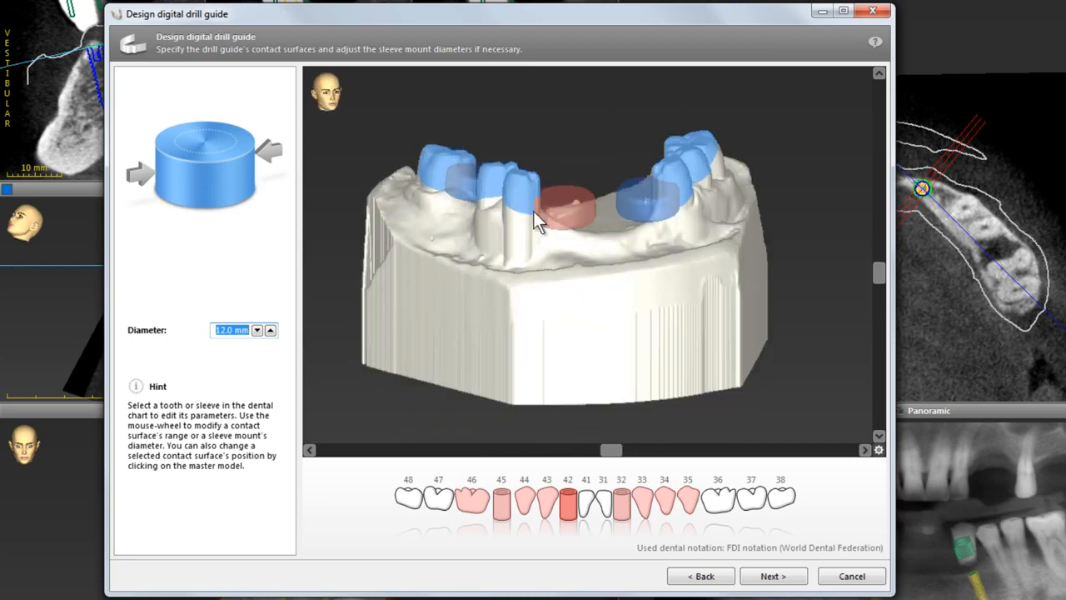
left_click(529, 184)
left_click(559, 212)
right_click_drag(630, 298, 583, 153)
left_click(626, 168)
left_click(584, 165)
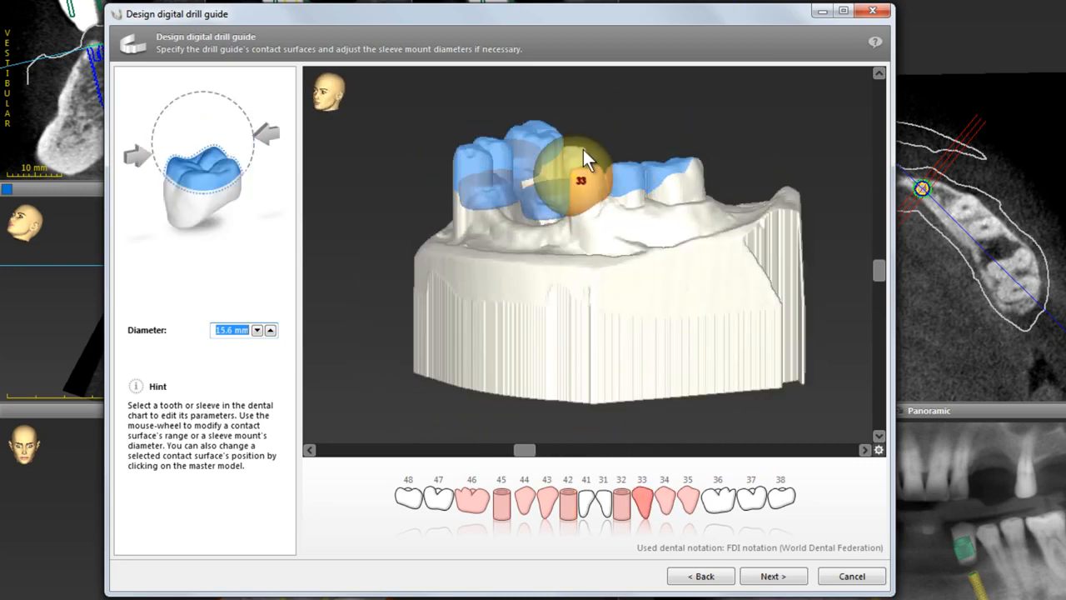
Resize the contact surfaces on teeth 33, 34 and 35 with the mouse wheel.
scroll(583, 151, "up", 3)
left_click(628, 158)
scroll(629, 156, "up", 2)
left_click(664, 159)
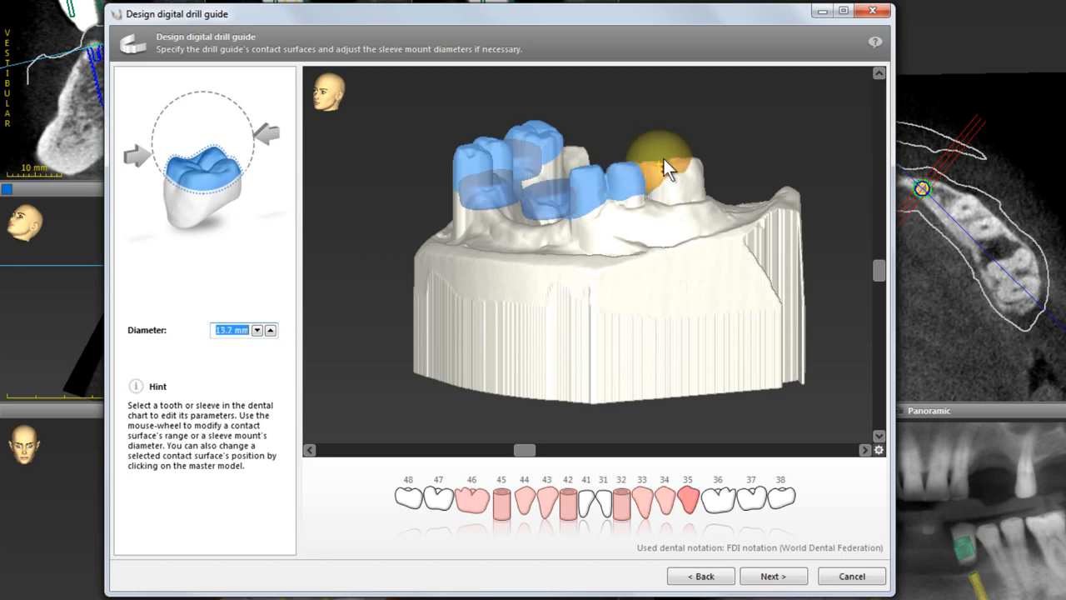
scroll(663, 157, "up", 2)
left_click(569, 203)
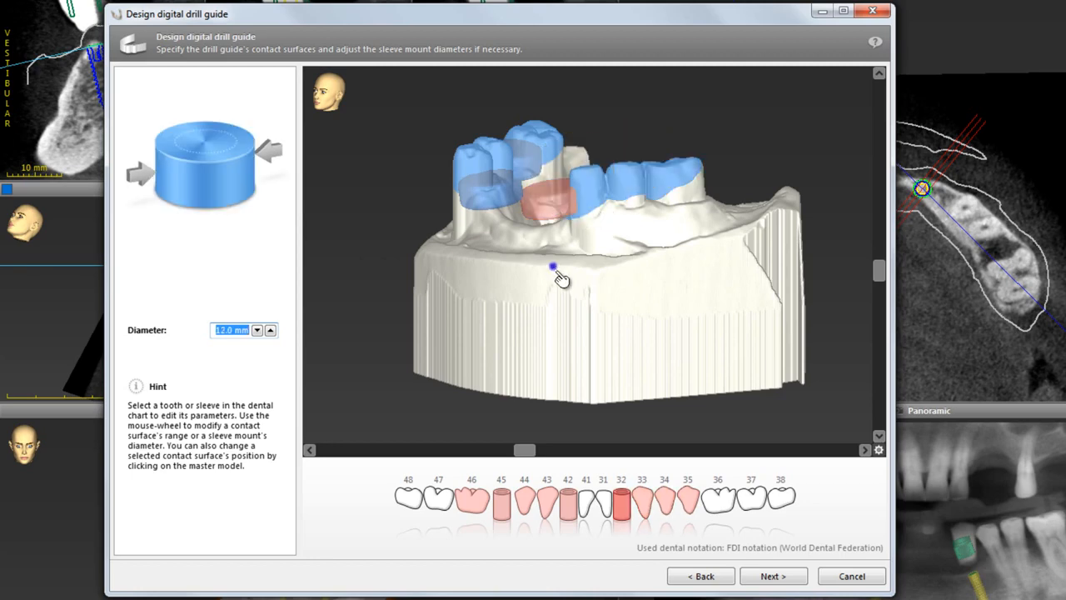
Confirm the contact surfaces and keep the guide's 0.10 mm offset and 3.0 mm wall thickness.
right_click_drag(564, 278, 697, 344)
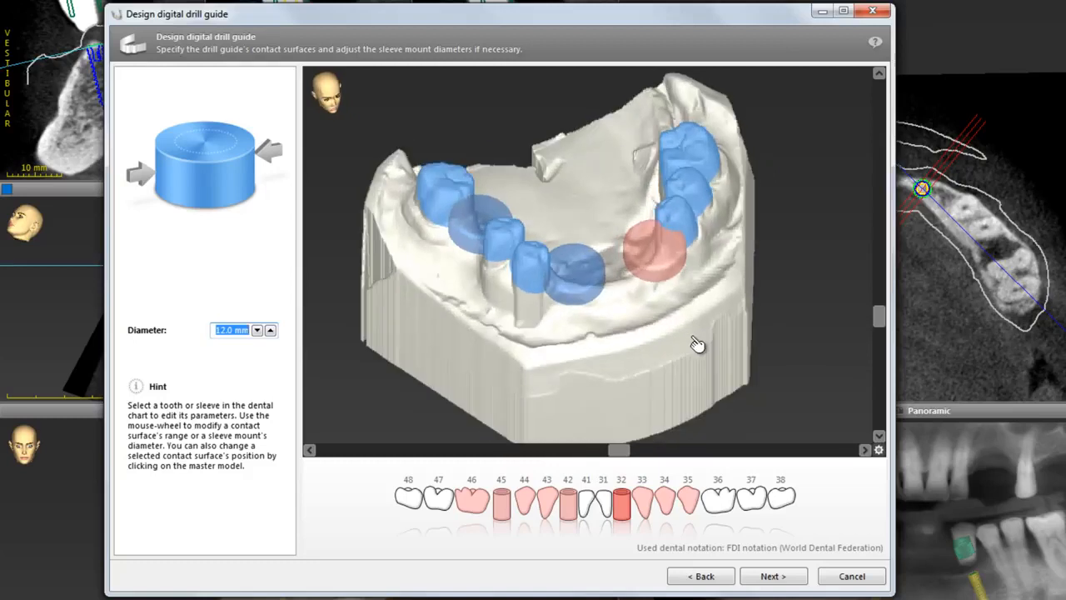
left_click(772, 576)
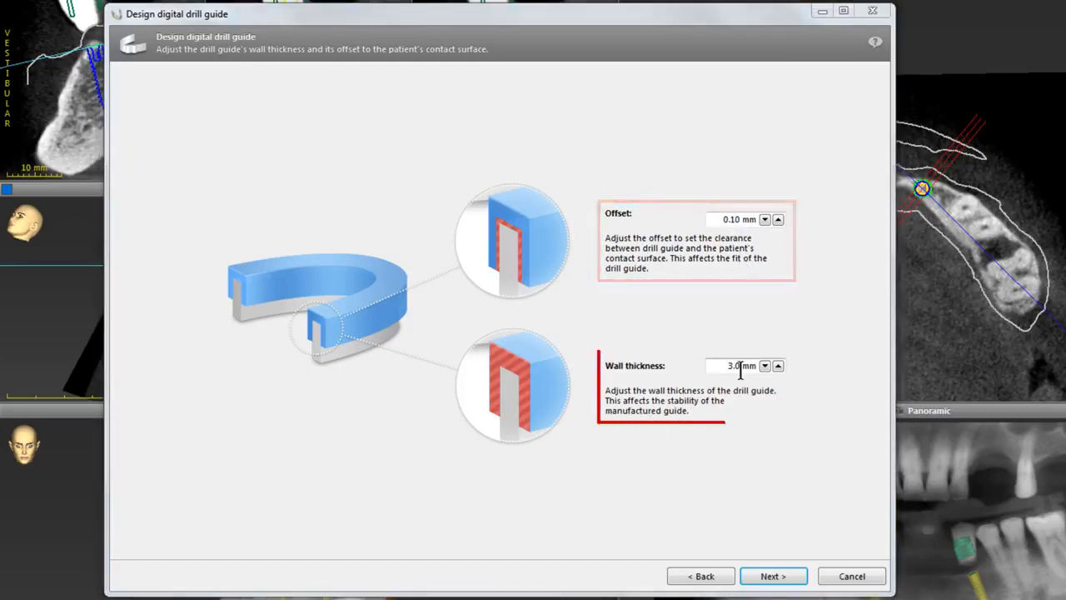
left_click(774, 574)
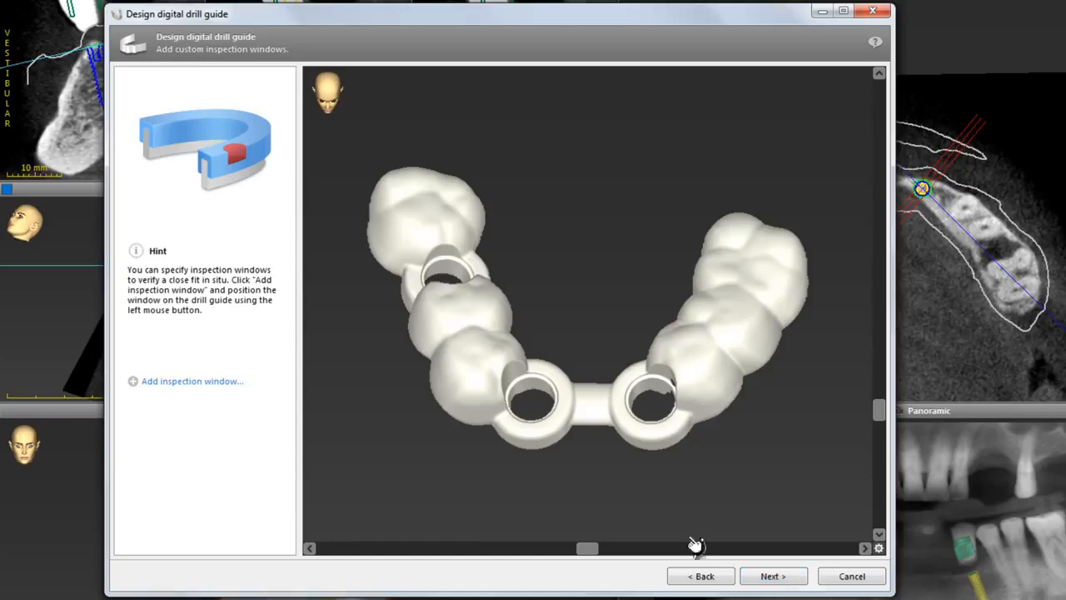
Add an inspection window to the drill guide on the tooth beside the front sleeve, with an 8.0 mm diameter.
left_click(171, 383)
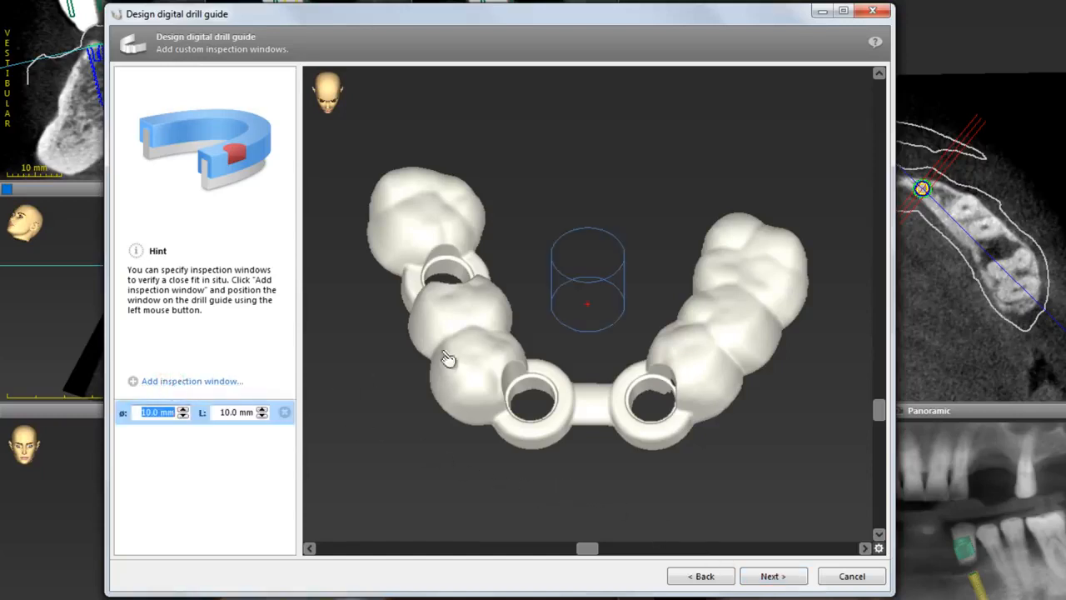
left_click_drag(527, 367, 497, 414)
scroll(497, 415, "up", 1)
scroll(497, 414, "down", 2)
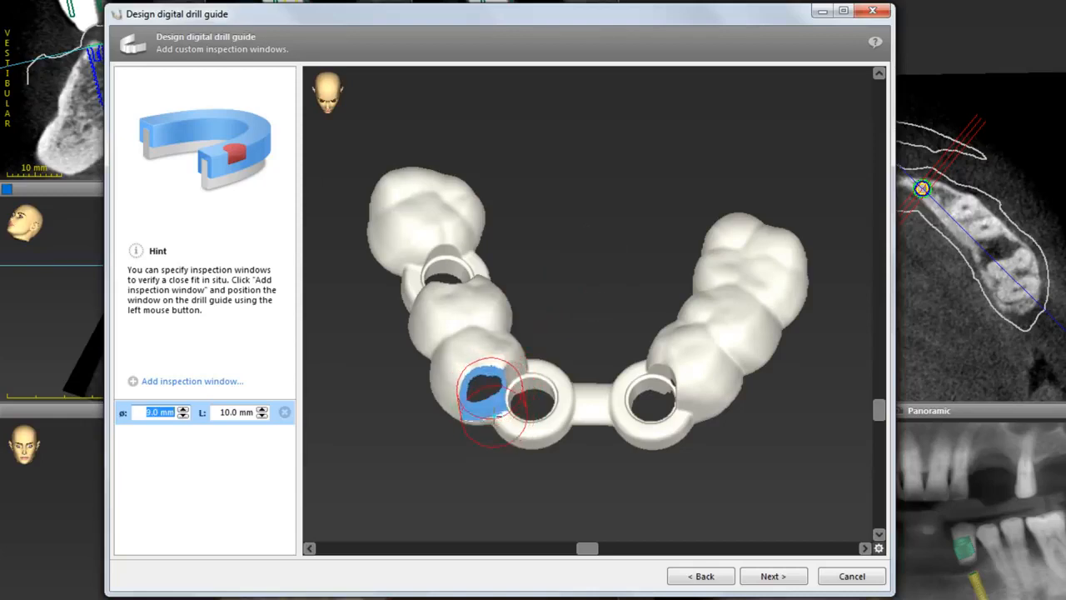
Add a second inspection window on the tooth next to the other anterior sleeve, sized to 7.0 mm diameter.
left_click_drag(466, 455, 657, 454)
left_click(215, 381)
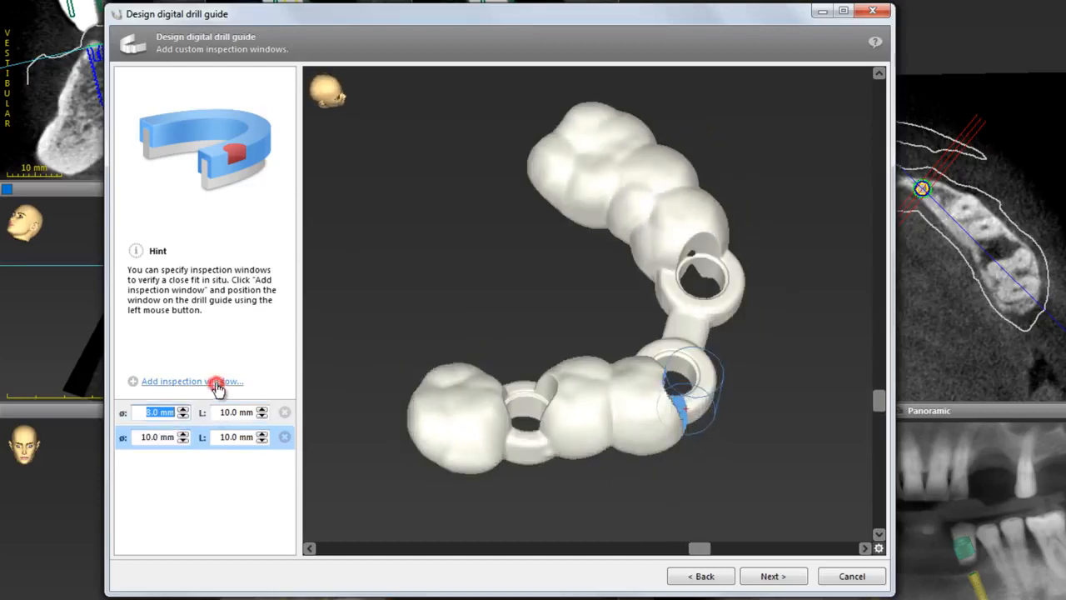
left_click(551, 436)
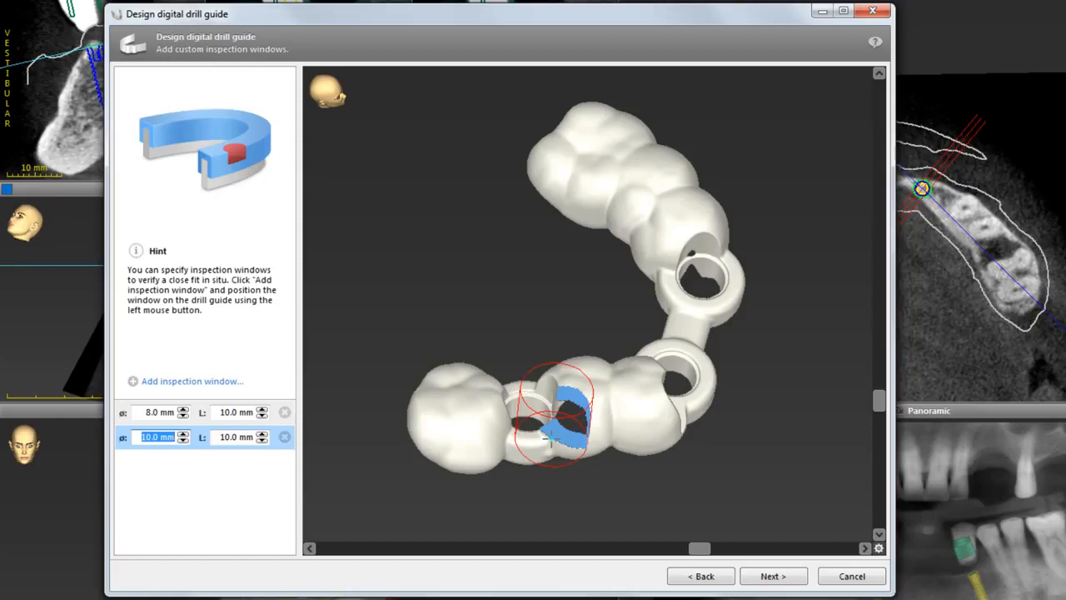
scroll(550, 437, "down", 3)
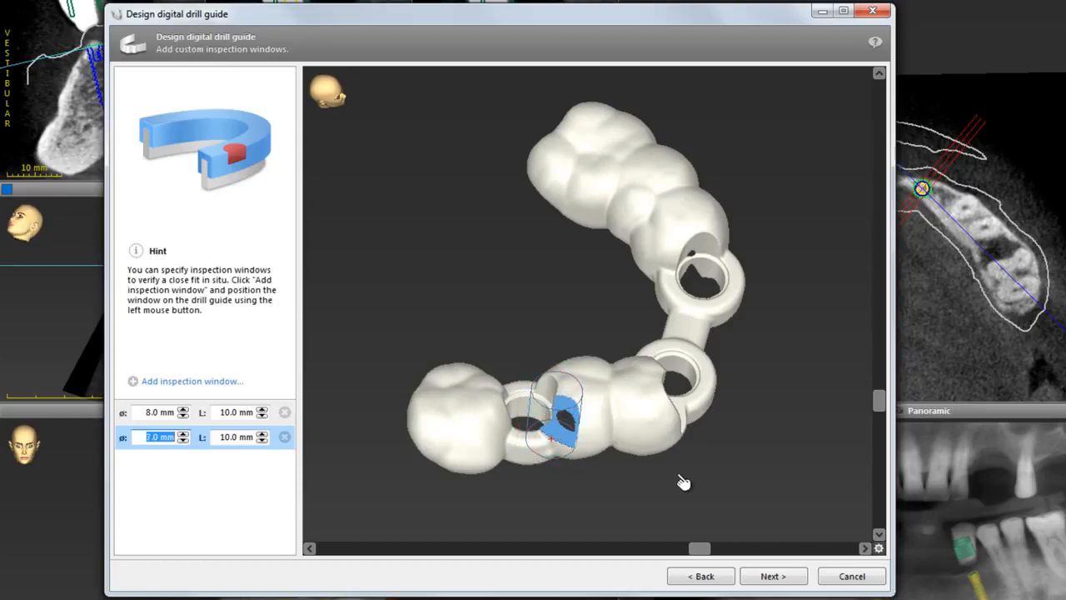
Add a third inspection window on the opposite posterior teeth at 9.0 mm diameter and continue to labelling.
left_click_drag(688, 487, 394, 428)
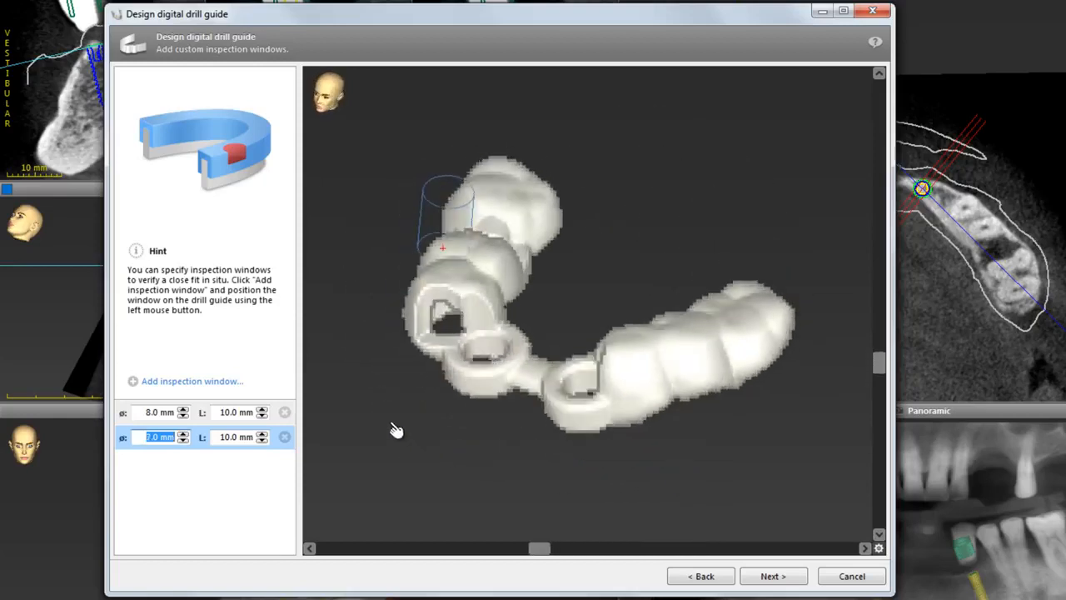
left_click(194, 382)
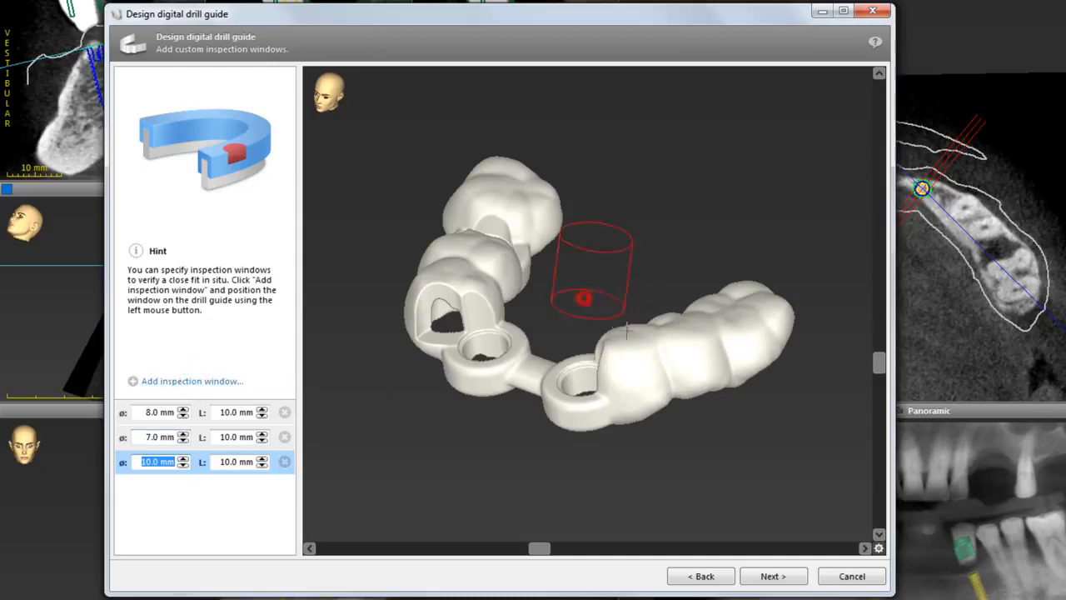
left_click(678, 372)
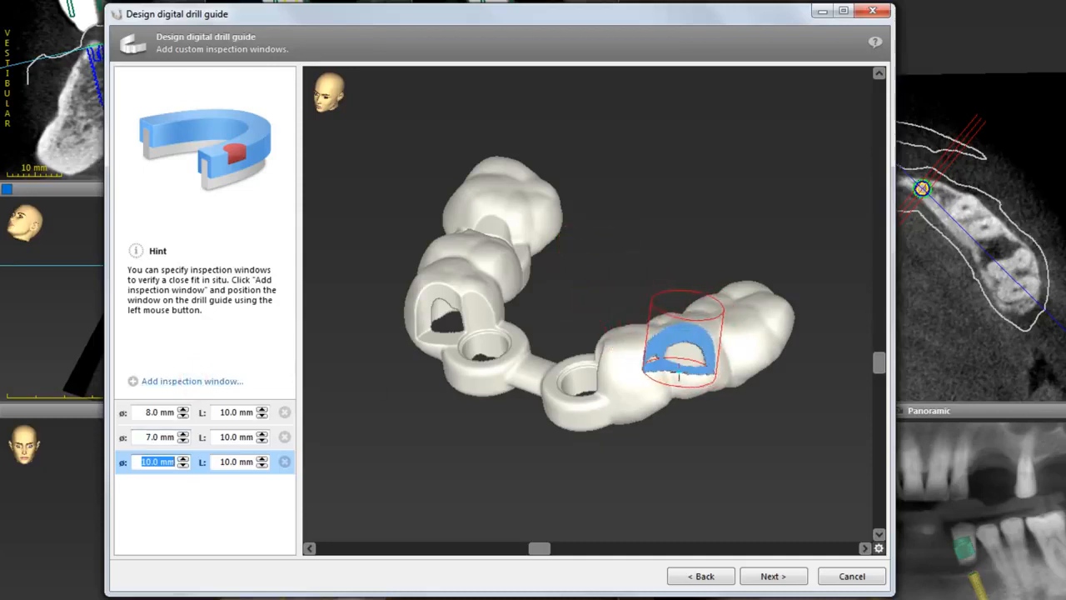
scroll(678, 374, "down", 1)
left_click_drag(627, 445, 783, 424)
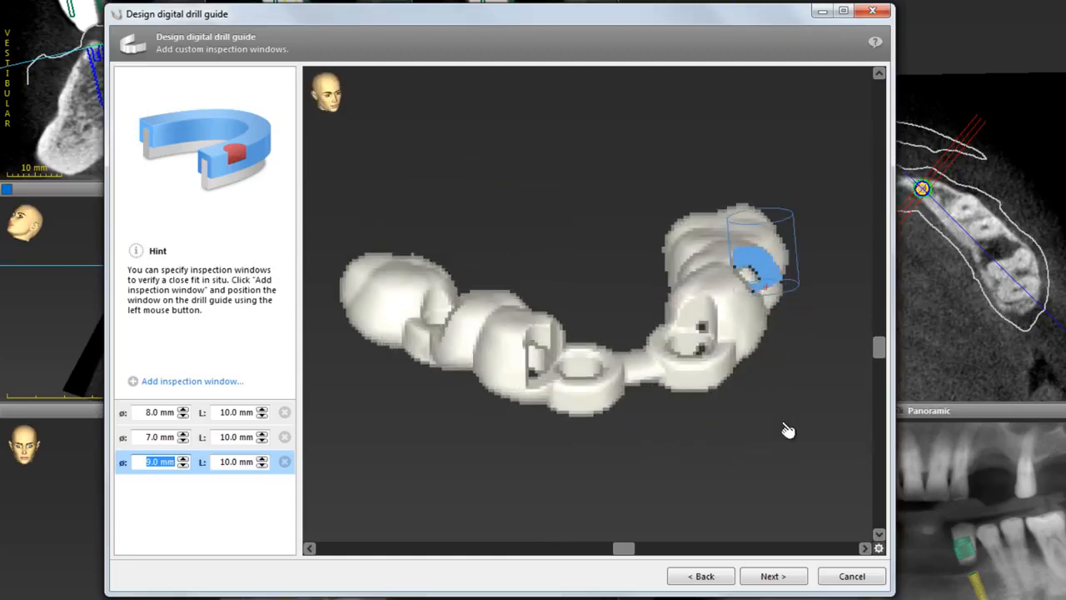
left_click(771, 576)
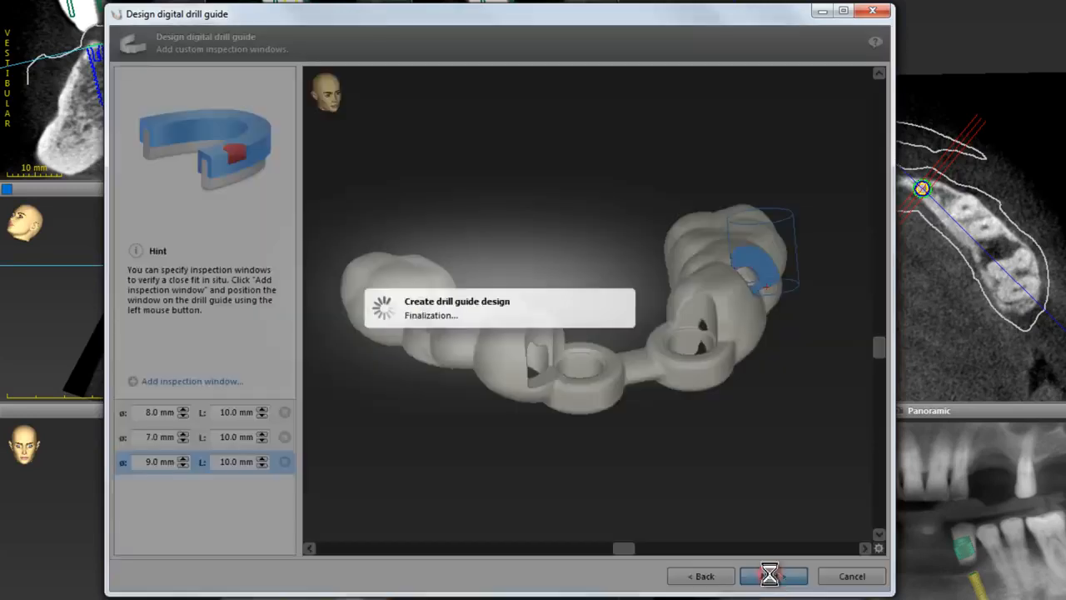
Add the label Pat.5 and place it on the posterior section of the drill guide.
left_click_drag(714, 428, 855, 342)
left_click(162, 382)
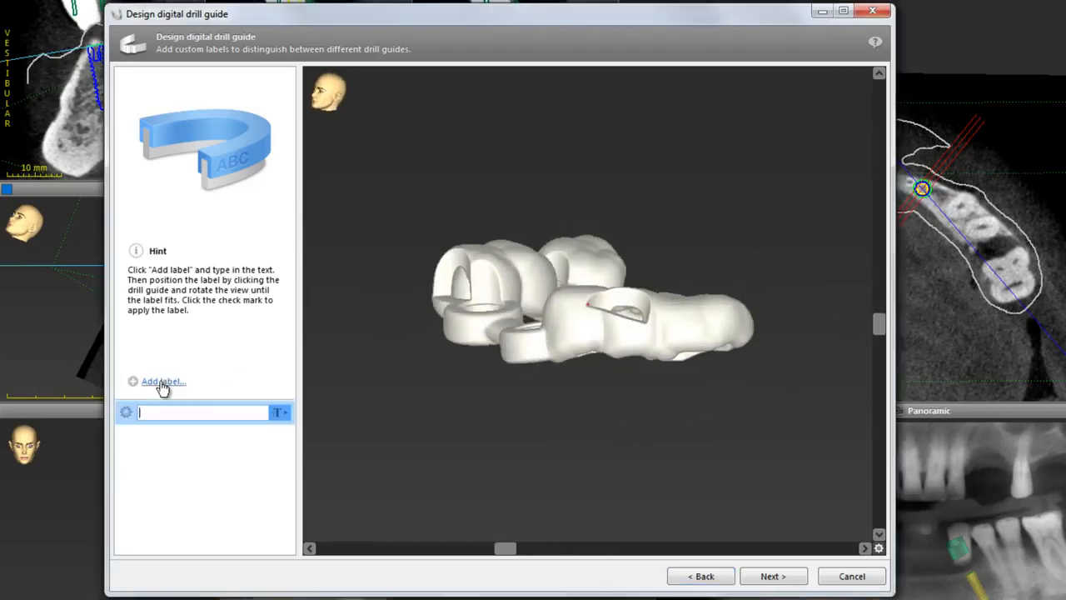
type("Pat.5")
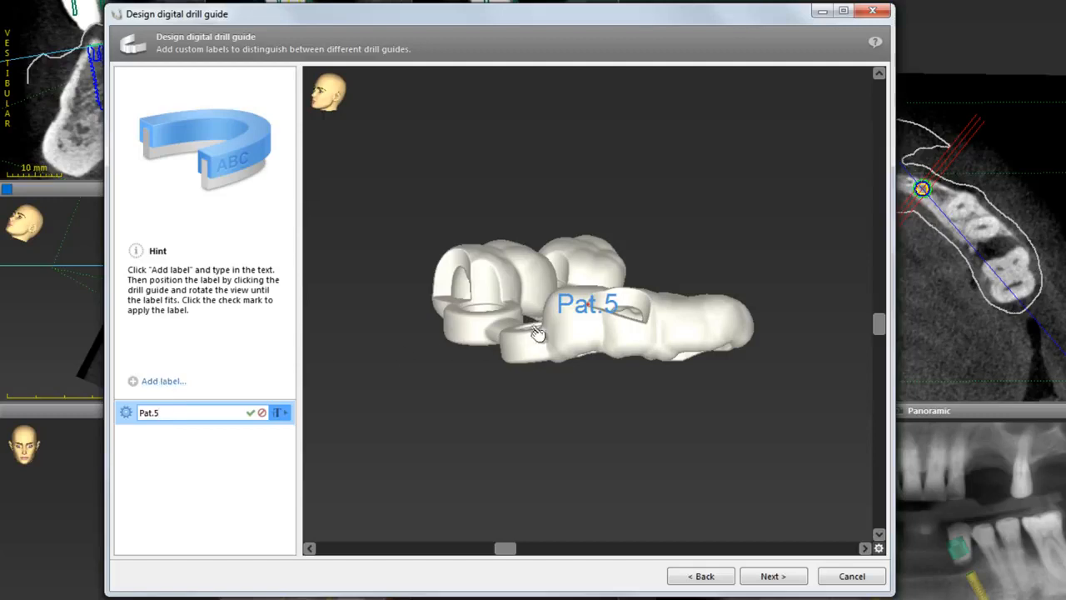
left_click(590, 333)
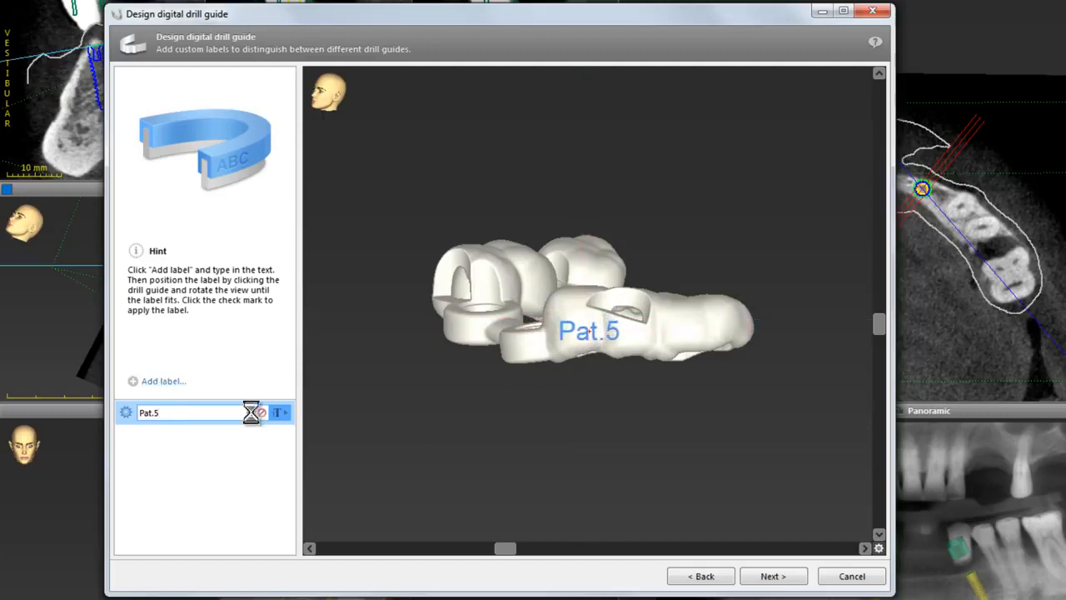
Add a second label H6, position it on the bar connecting the anterior sleeves, and apply it.
left_click(167, 383)
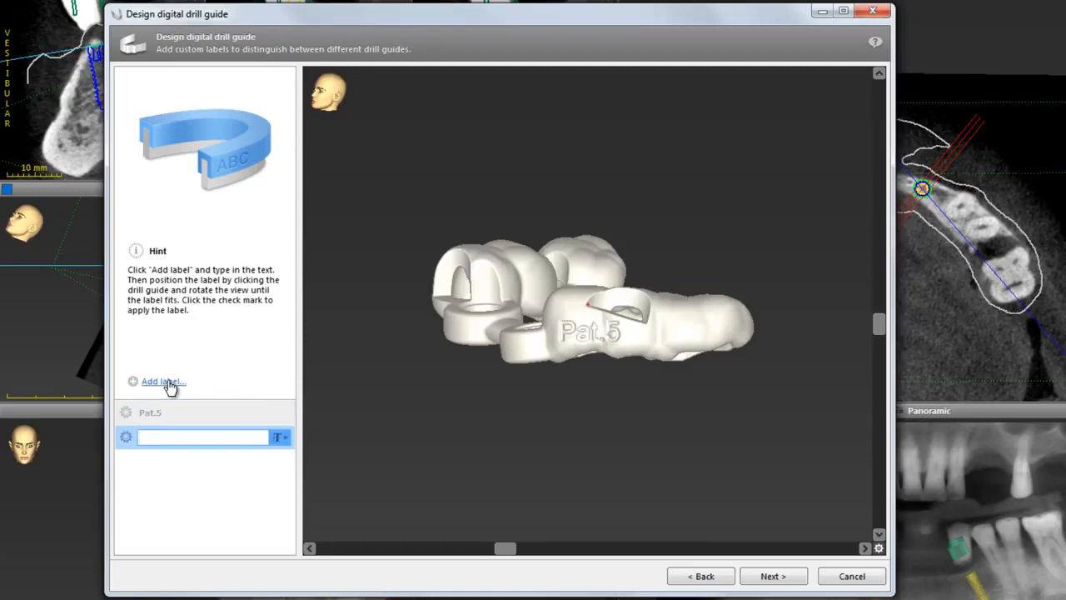
type("H6")
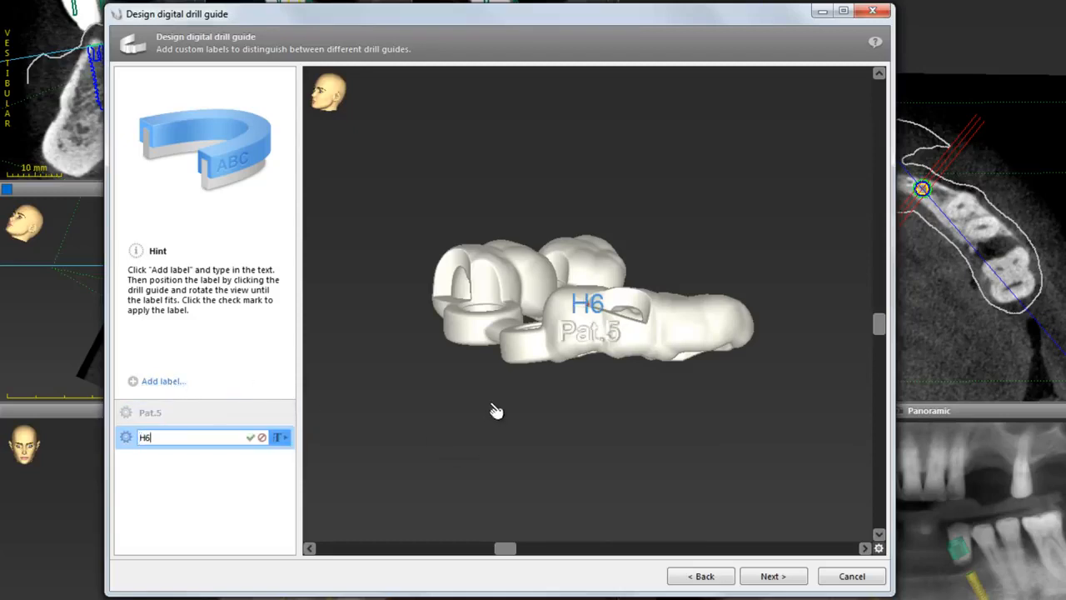
left_click_drag(495, 411, 700, 364)
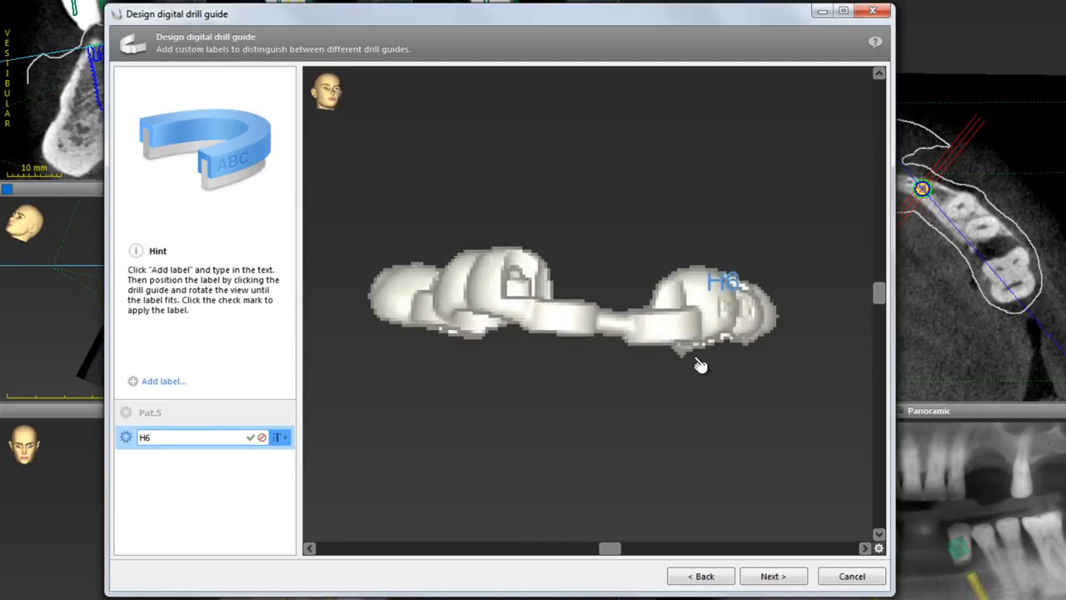
left_click_drag(724, 283, 562, 325)
mouse_move(843, 342)
left_mouse_down()
mouse_move(858, 338)
mouse_move(854, 326)
left_mouse_up()
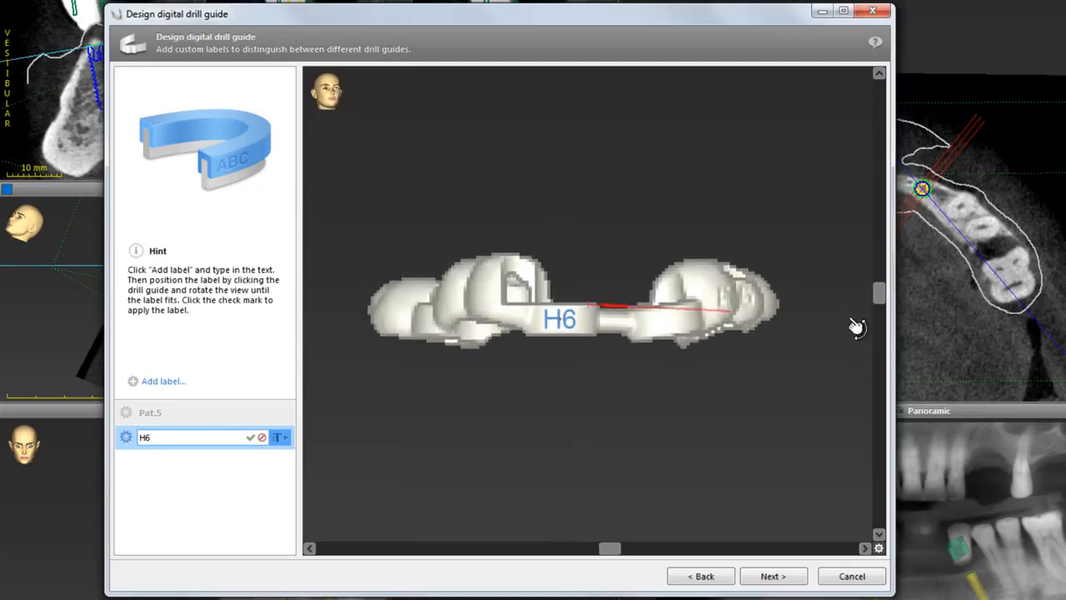
left_click(279, 439)
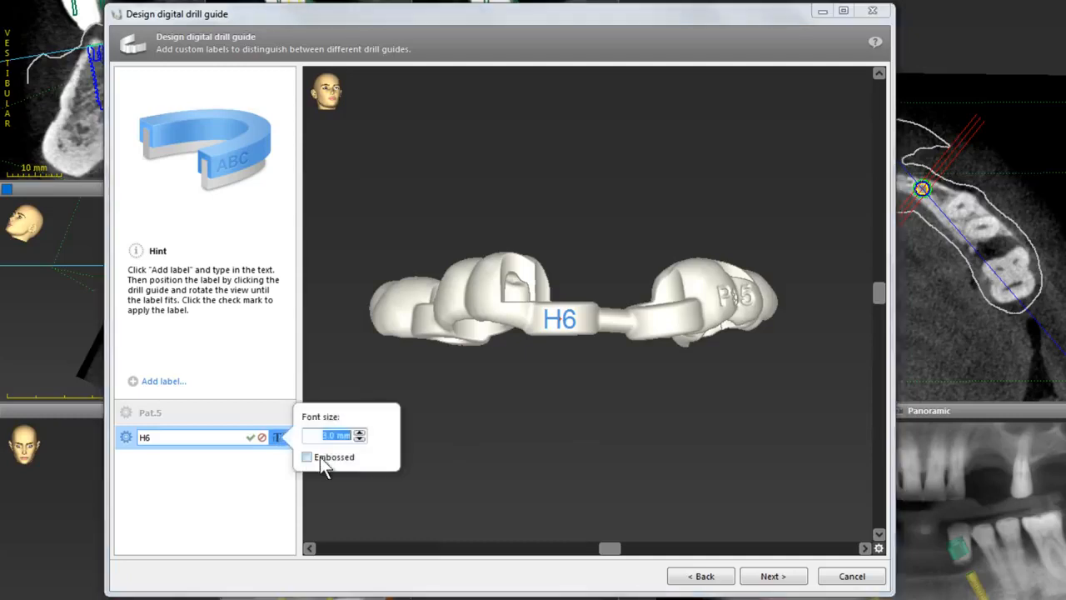
left_click(248, 438)
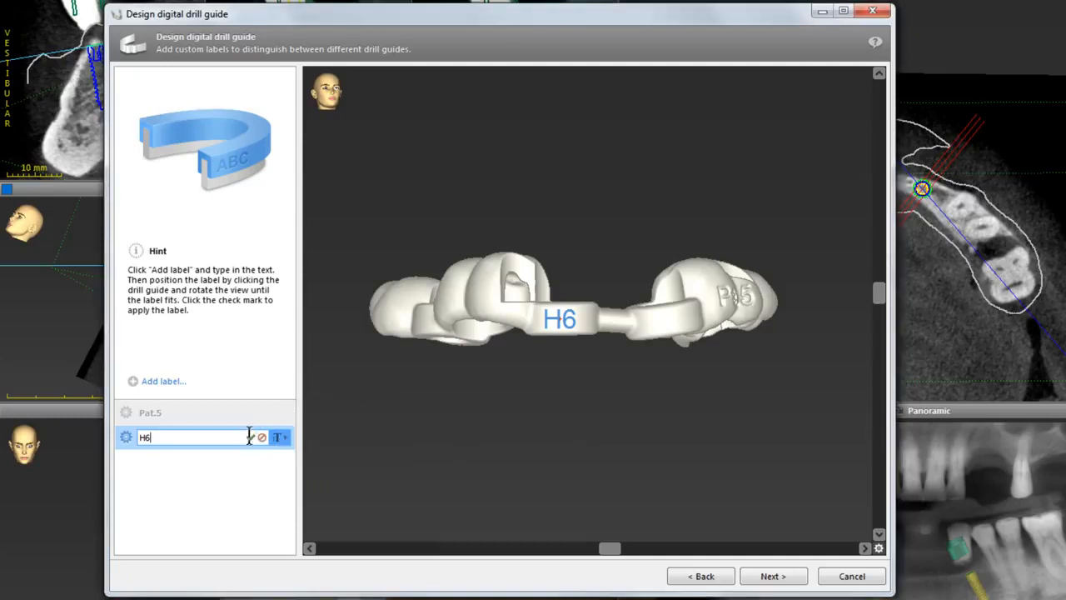
left_click(251, 438)
Review the labelled guide from another angle and finish the digital drill guide design.
left_click_drag(574, 374, 621, 452)
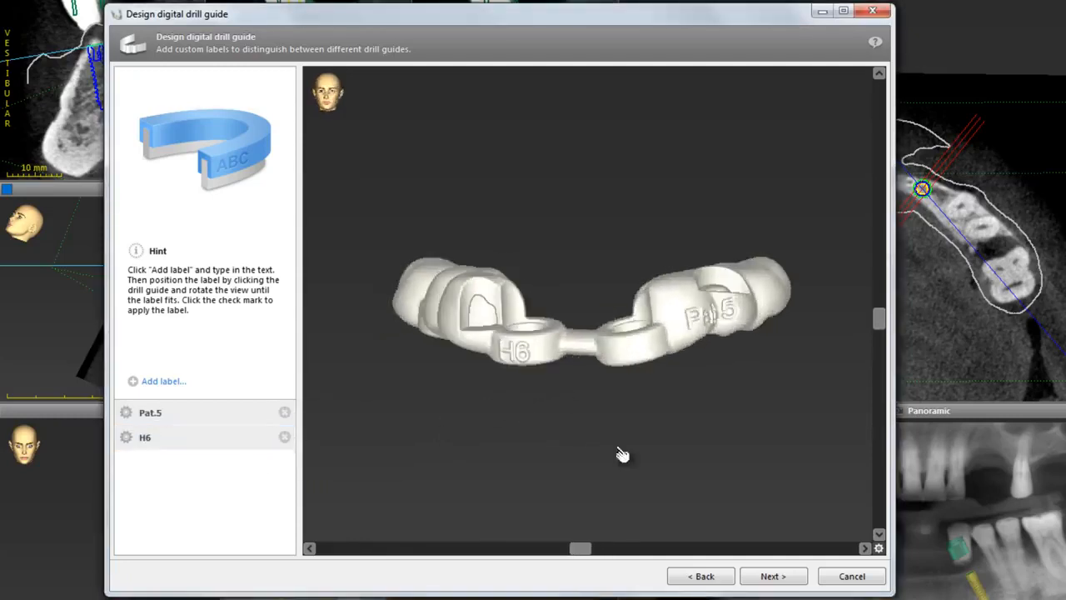
left_click(786, 578)
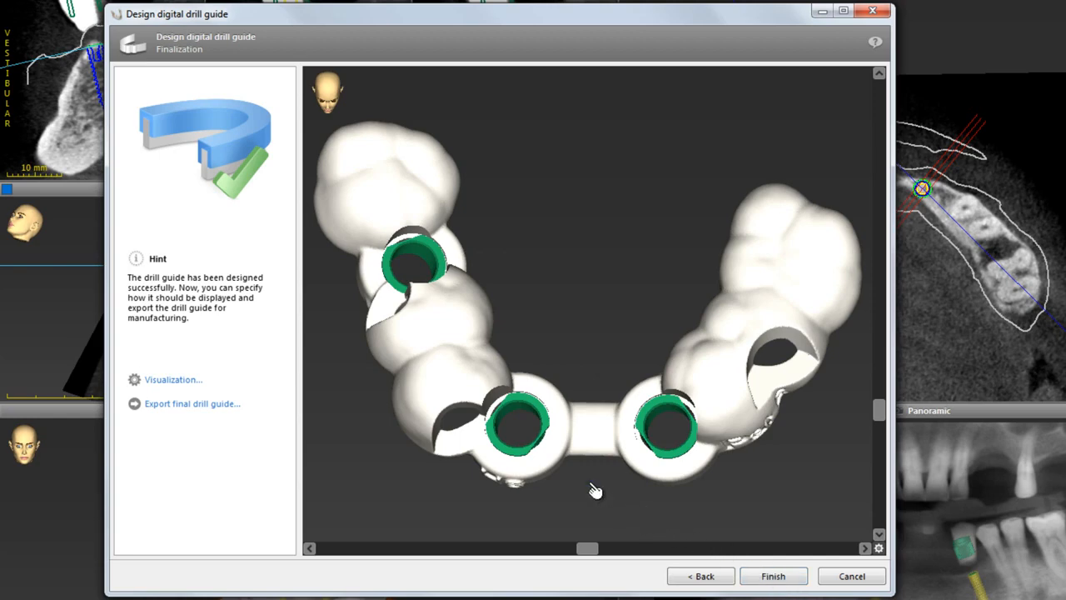
left_click_drag(594, 493, 777, 417)
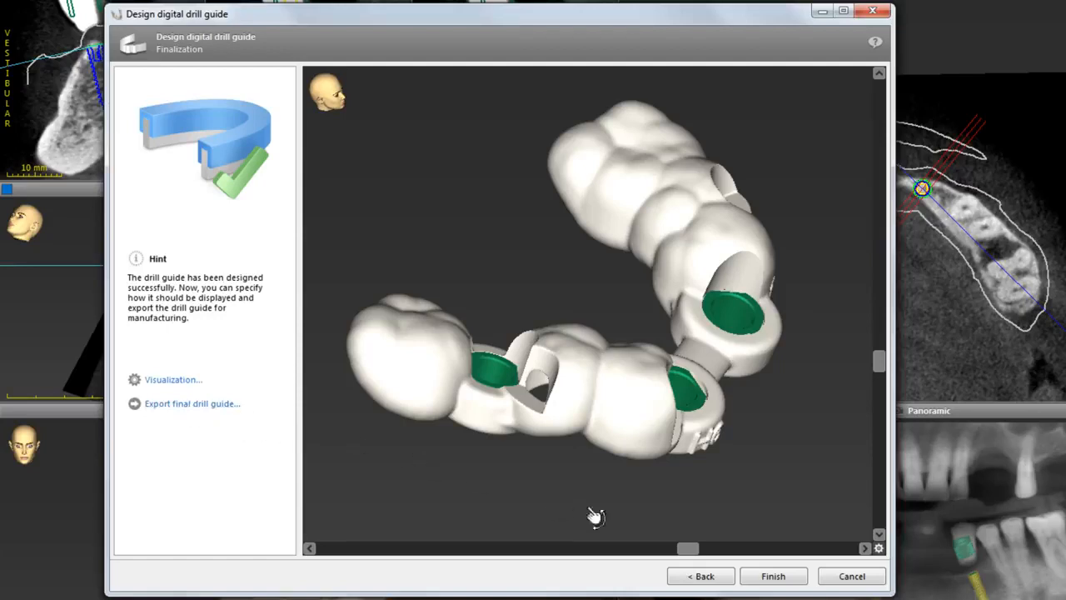
left_click(774, 575)
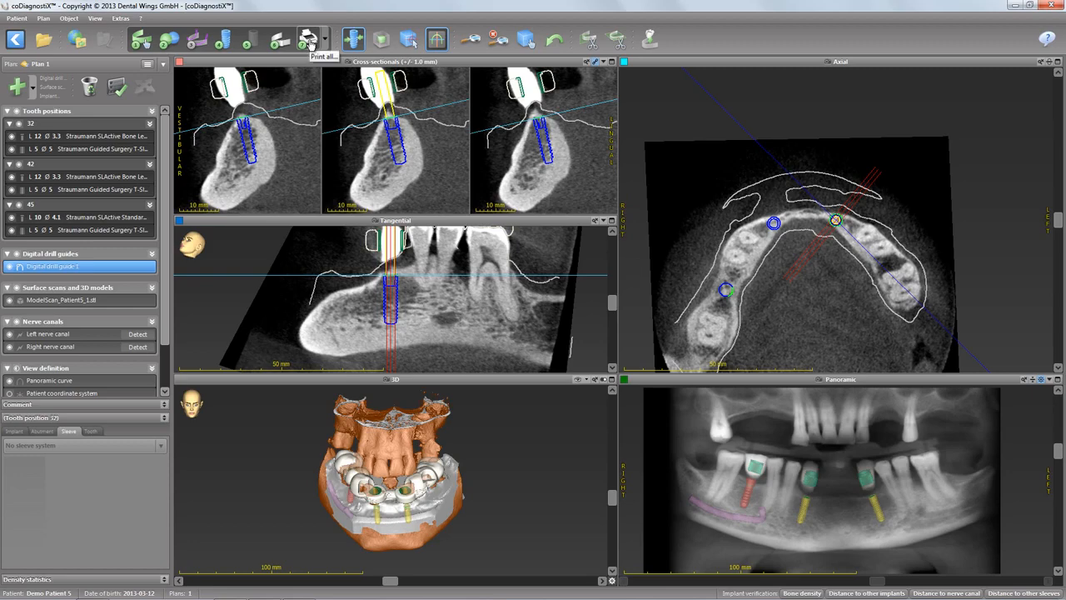
Print all documents, keeping only Material list, Details and Surgical protocol selected.
left_click(309, 40)
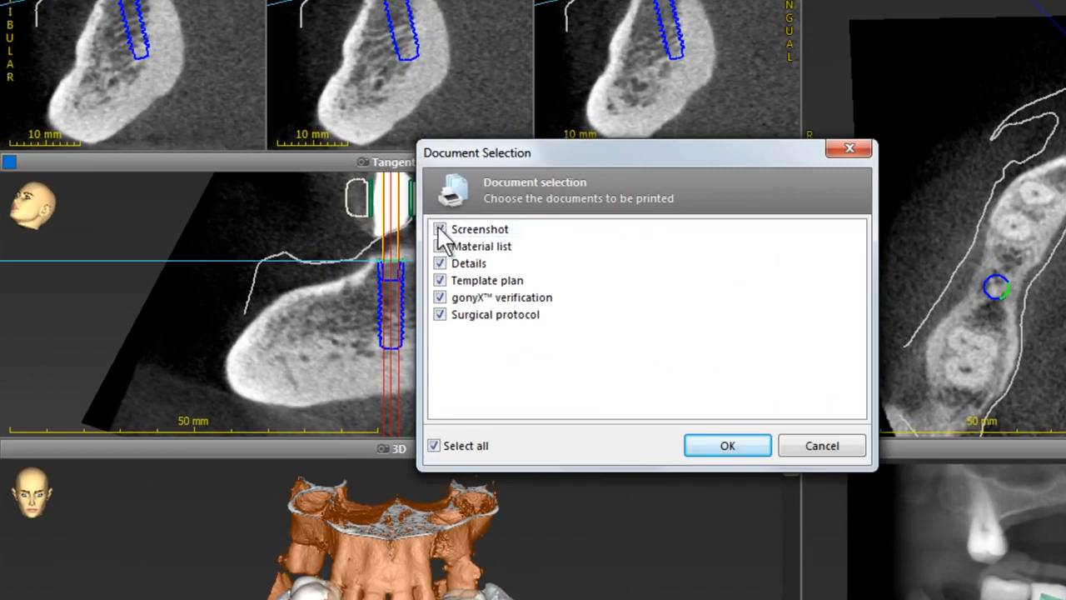
left_click(435, 234)
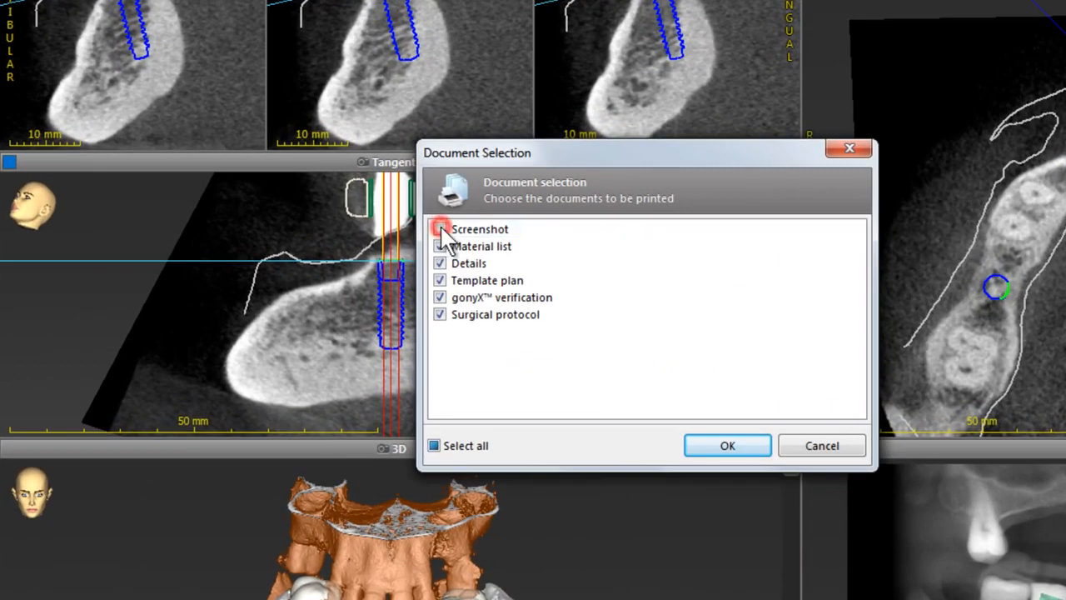
left_click(439, 281)
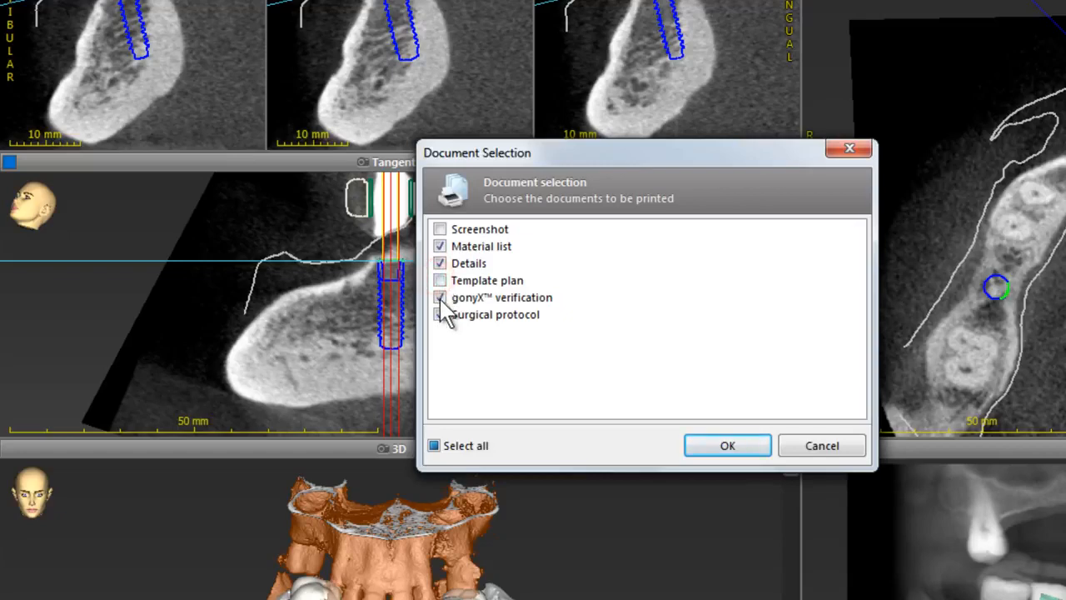
left_click(439, 314)
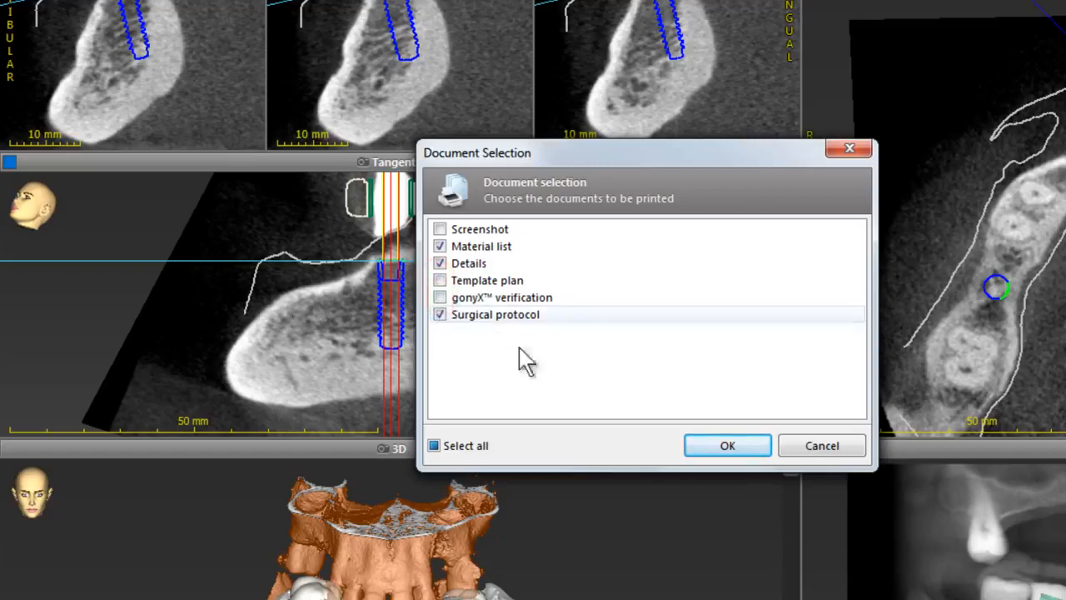
left_click(723, 444)
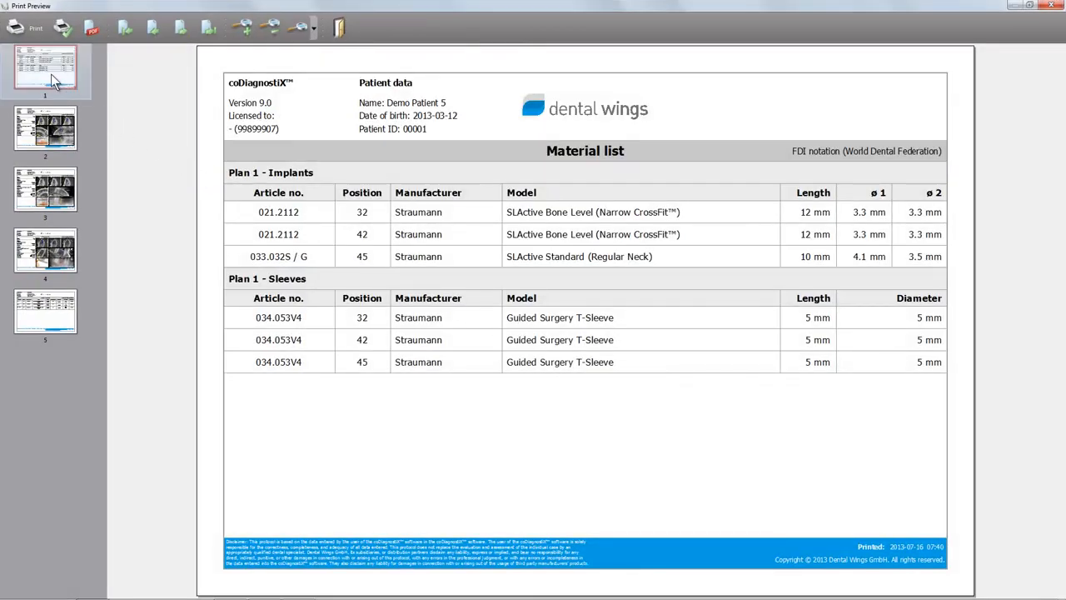
Browse each page of the print preview, then close the preview.
left_click(47, 129)
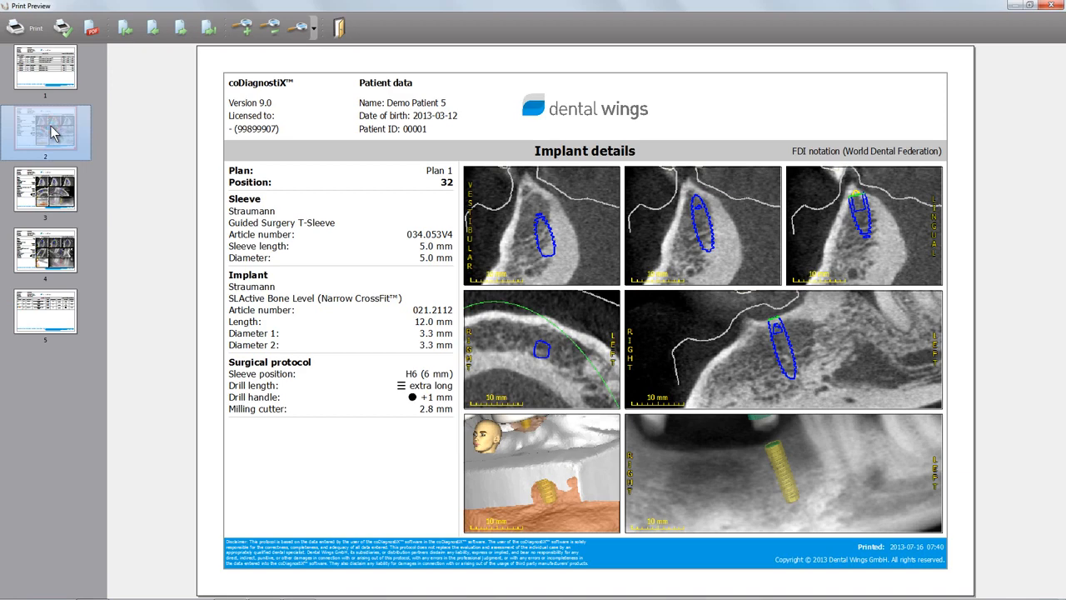
left_click(47, 187)
left_click(46, 243)
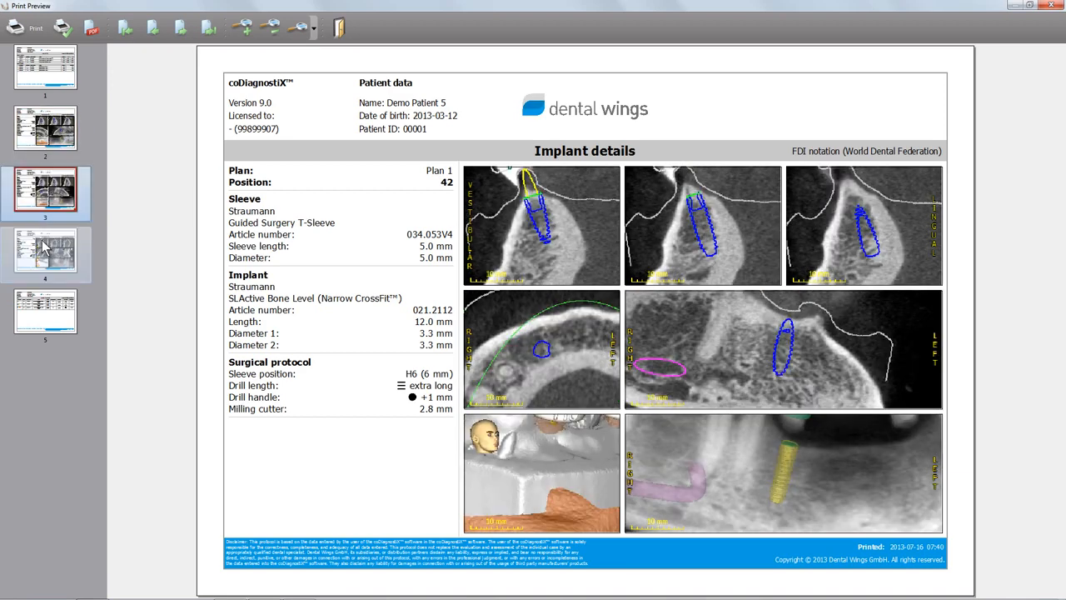
left_click(48, 314)
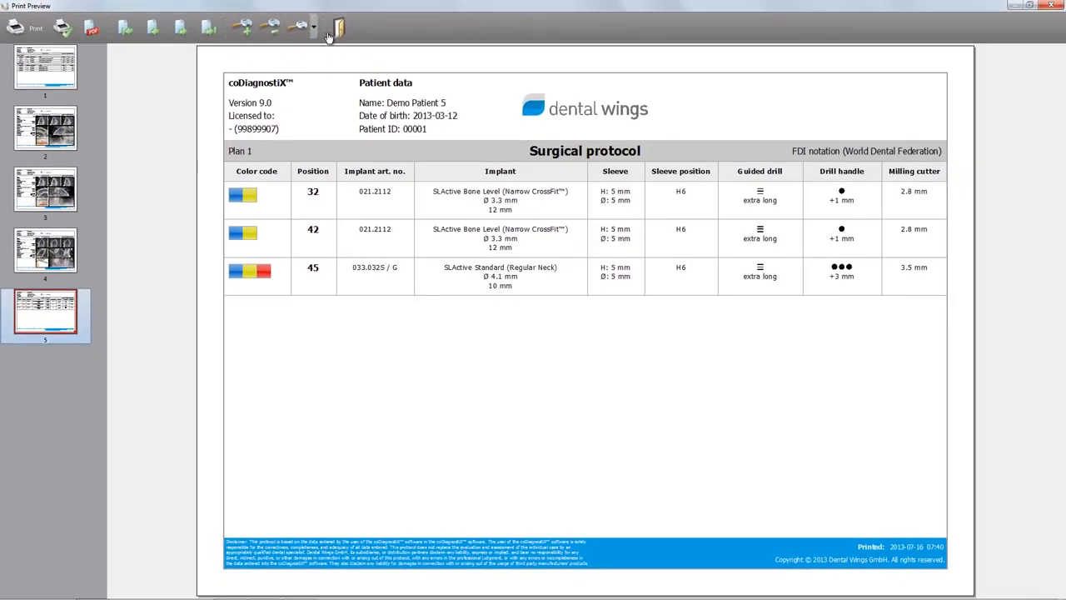
left_click(340, 29)
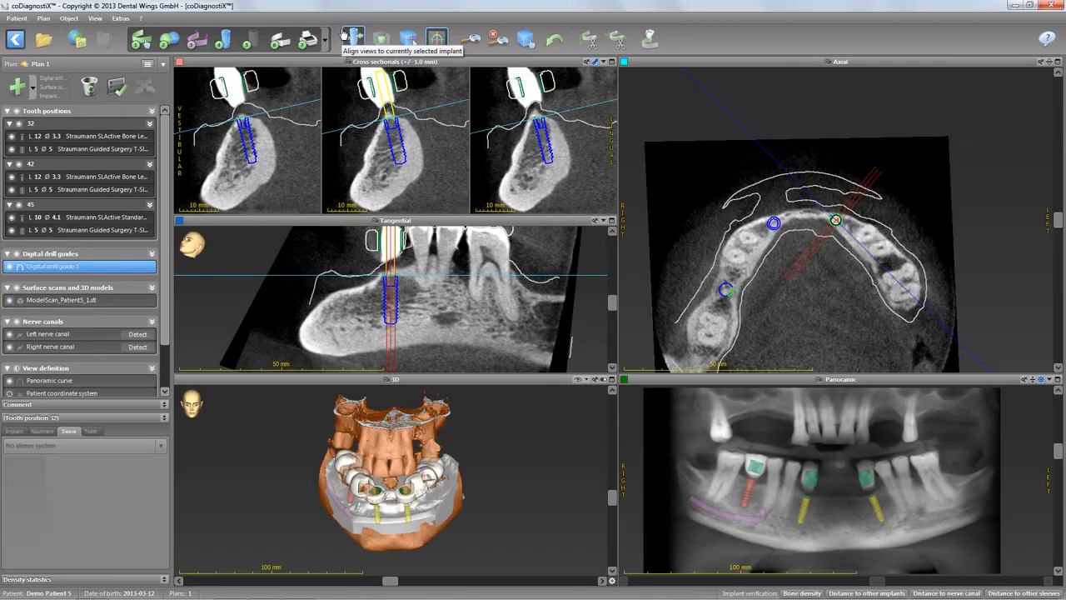
Maximize the 3D view and rotate the model to inspect the guide on the jaw.
left_click(611, 380)
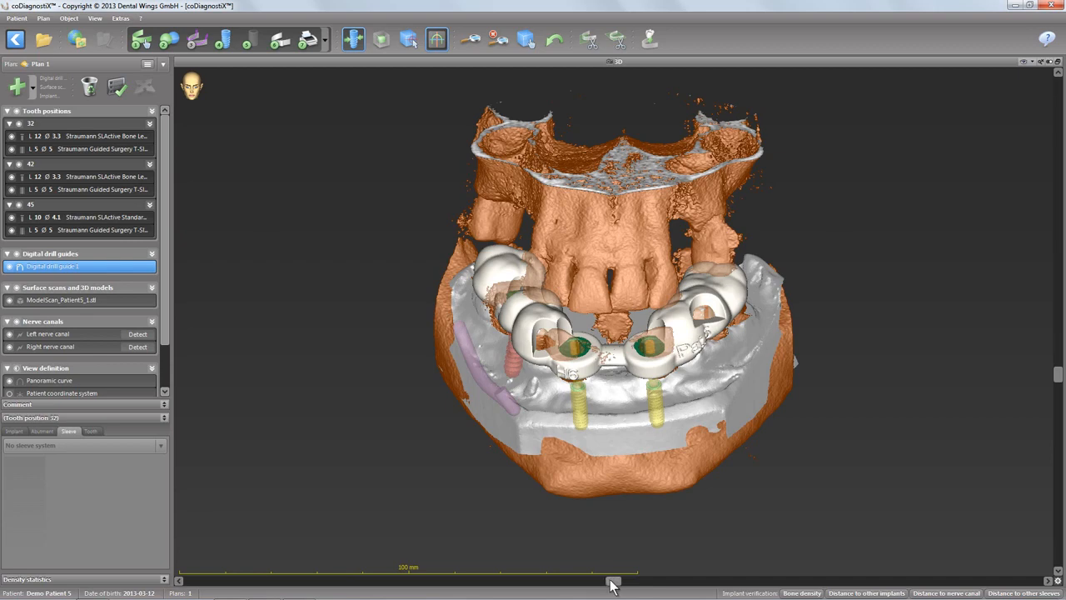
left_click_drag(610, 585, 717, 592)
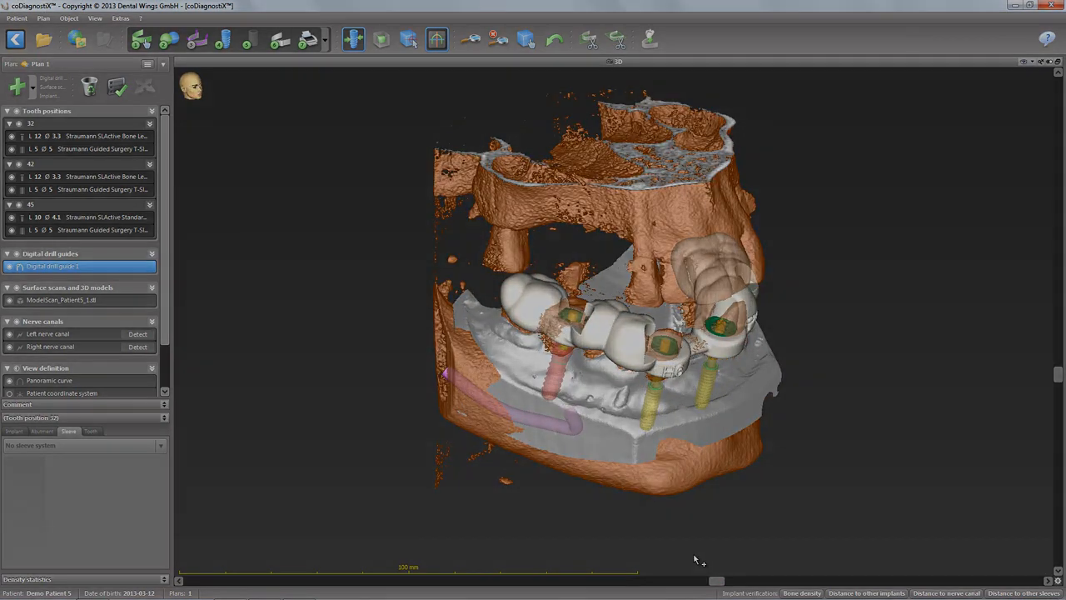